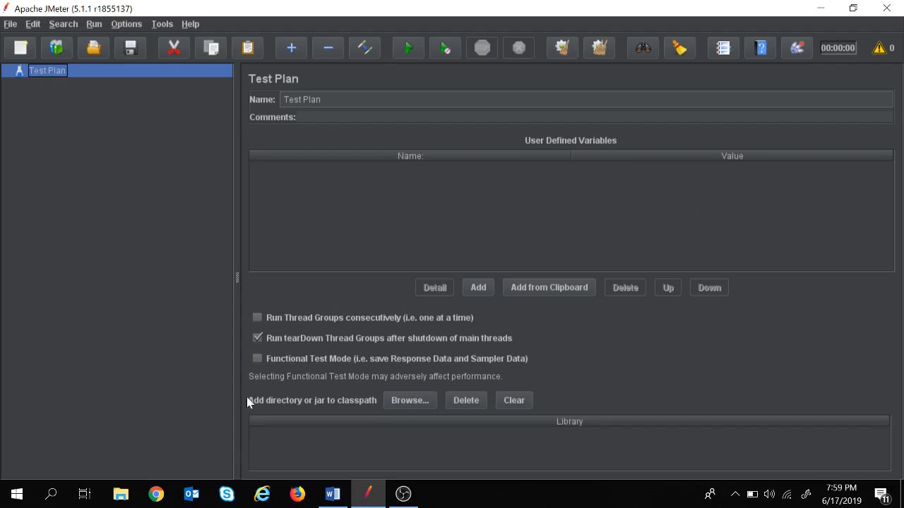
- Switch to the blank Word document and write the heading "Functions:-" on its first line
left_click(332, 497)
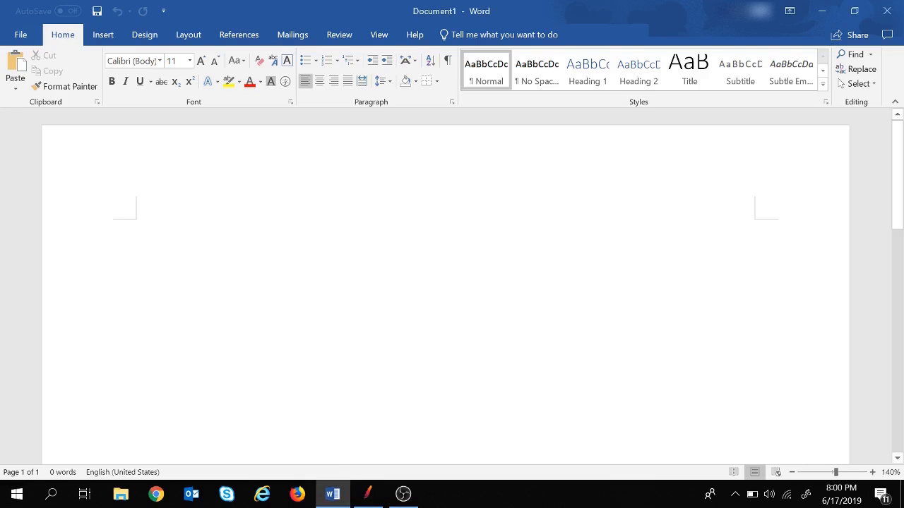
type("fu")
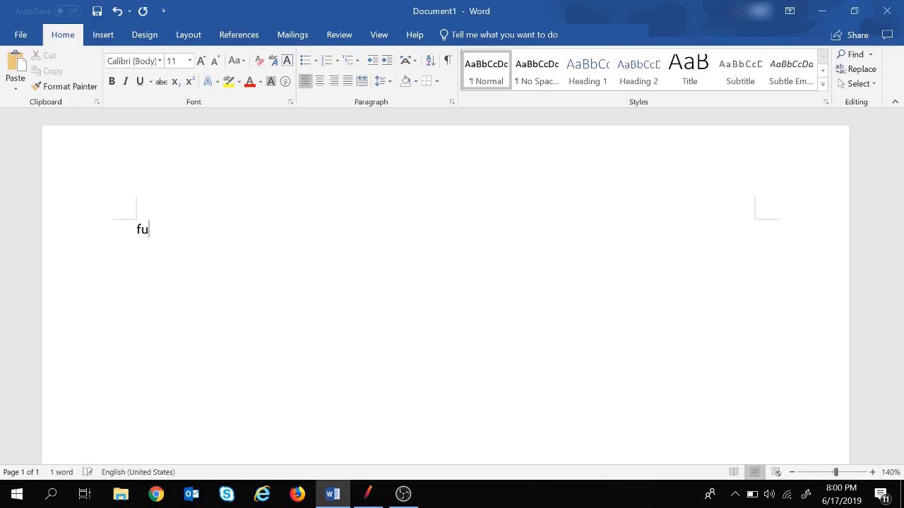
type("nctions:-")
key("Return")
- Write "Values that can populate fields of any sampler or other test element in a test tree" below the Functions heading
type("values ")
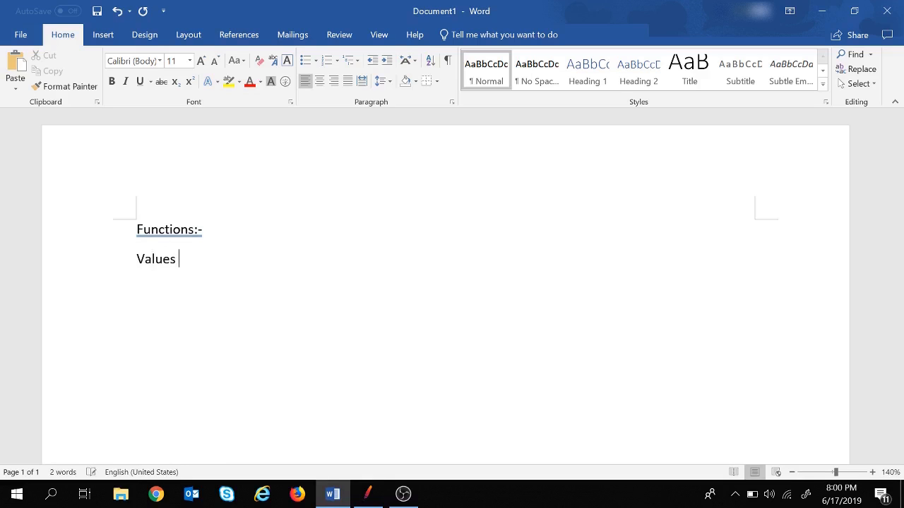
type("that can populate fields")
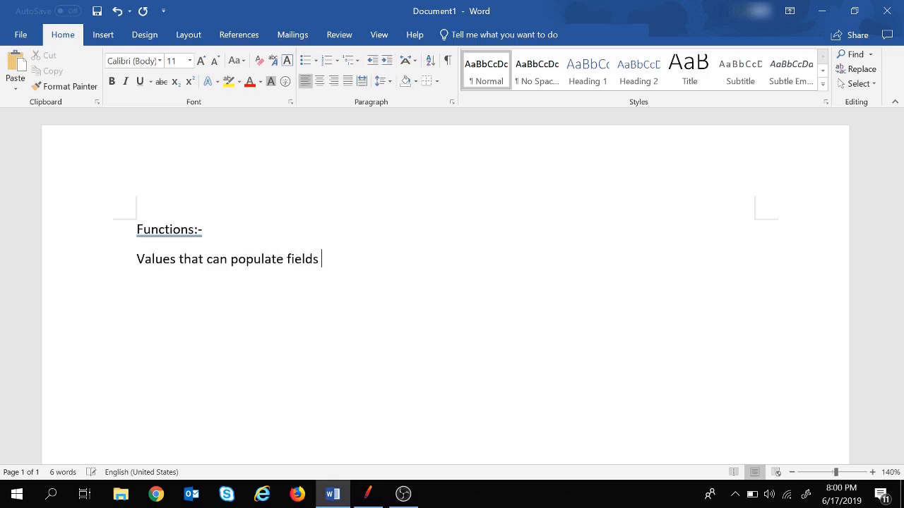
type(" of any sampl")
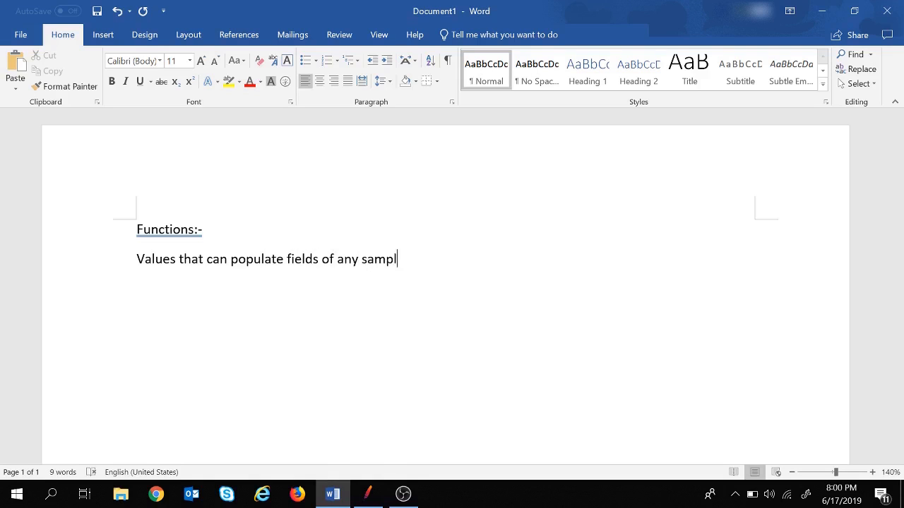
type("er or ")
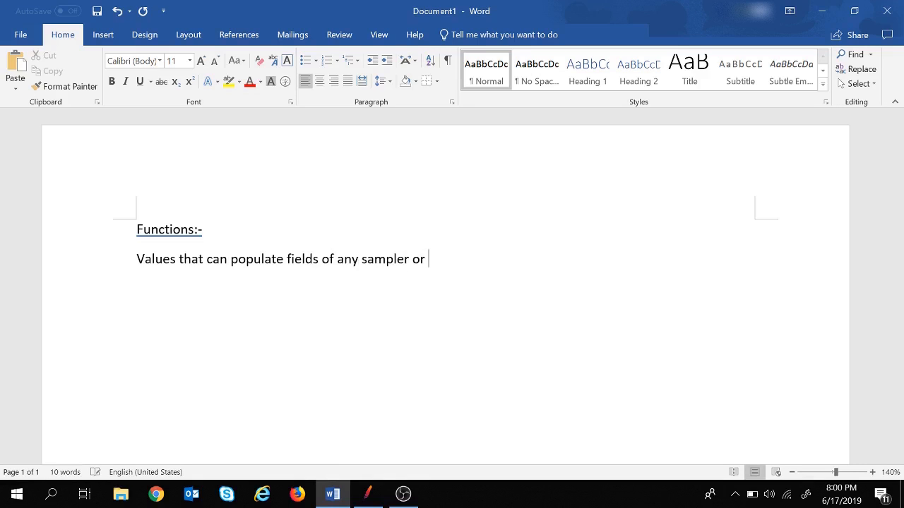
type("other test ele")
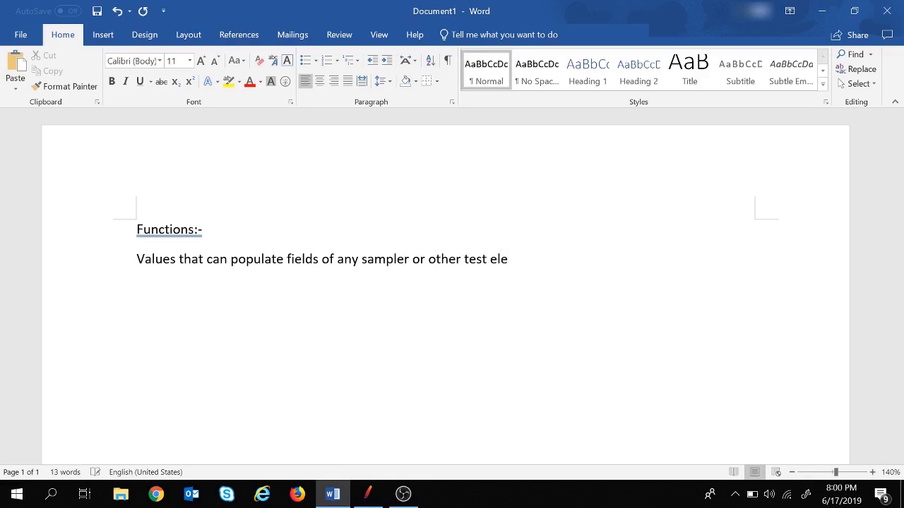
type("ment in a test tree")
key("Return")
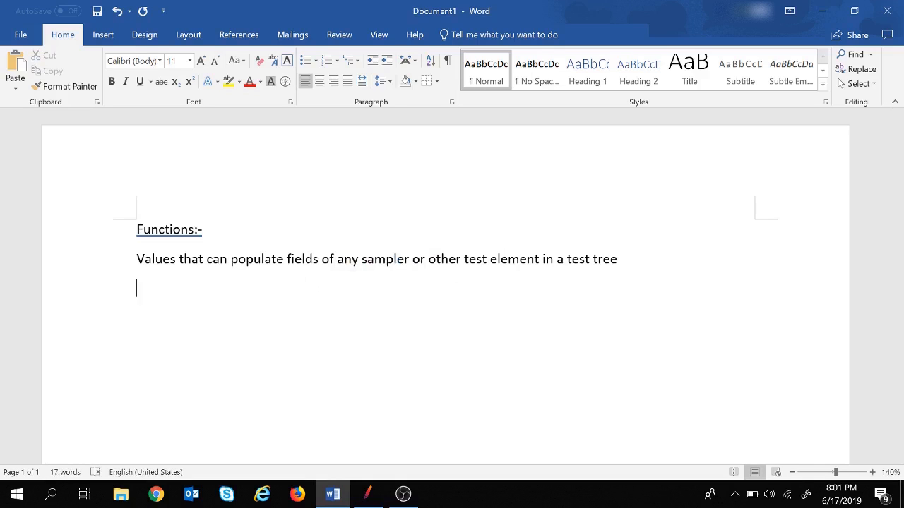
- Add the line "Syntax: ${__functionName(par1, par2…)}" below the definition of functions
type("syntax: ${__fu")
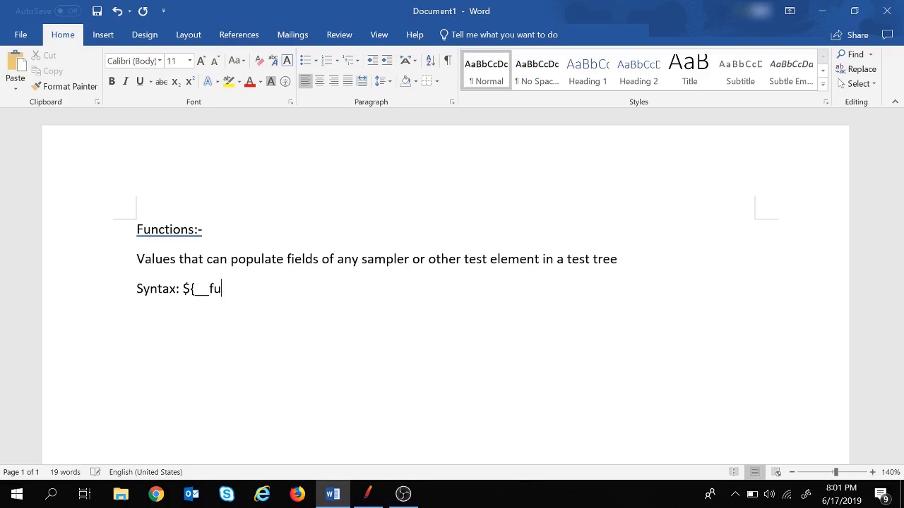
type("nctionaName")
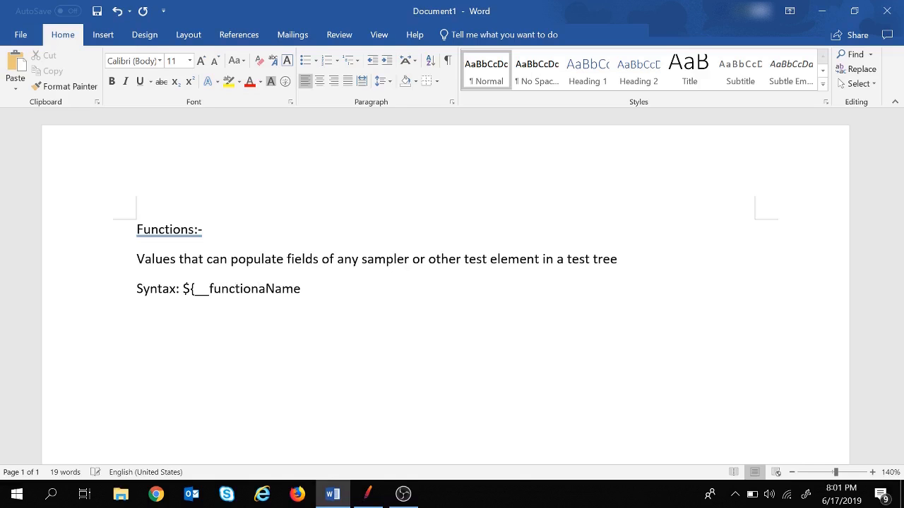
type("(par1, par2")
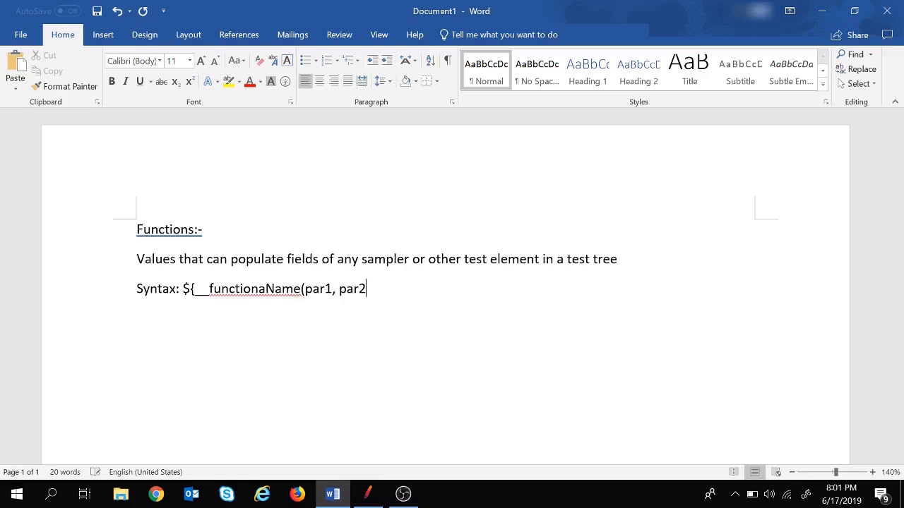
type("...)}")
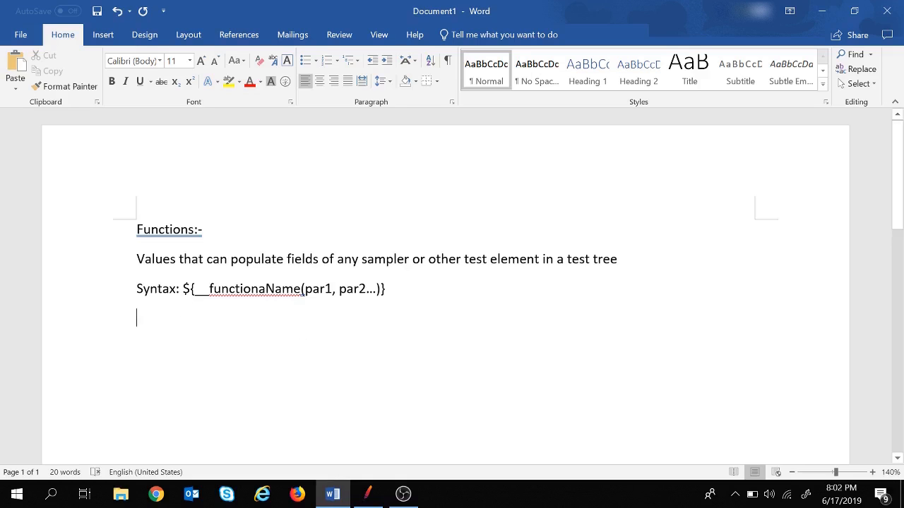
key("BackSpace")
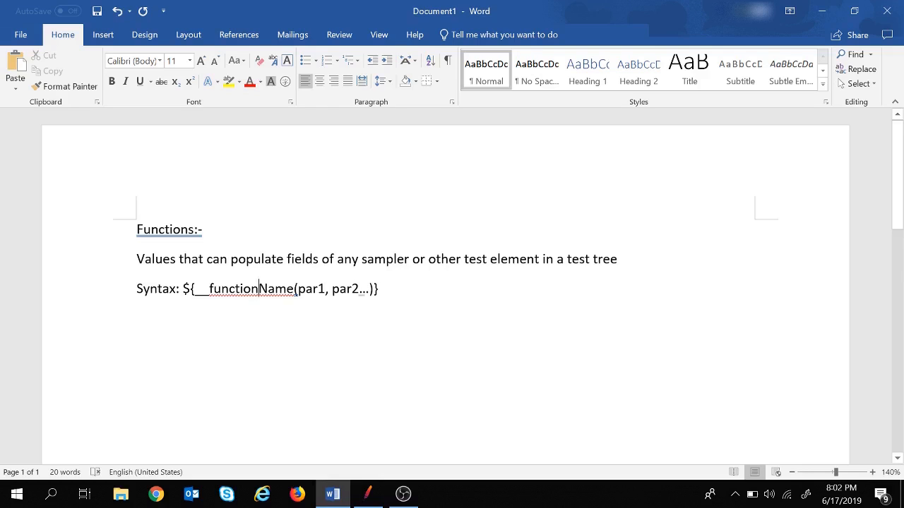
- Add the line "Parameters are passed to the function when the function is called" below the syntax line
left_click(378, 289)
key("Return")
type("param")
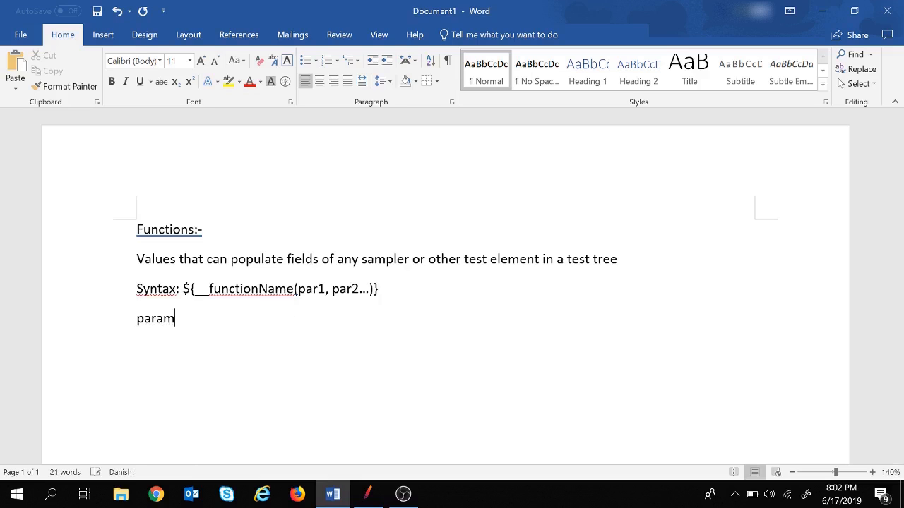
type("eters are passed ")
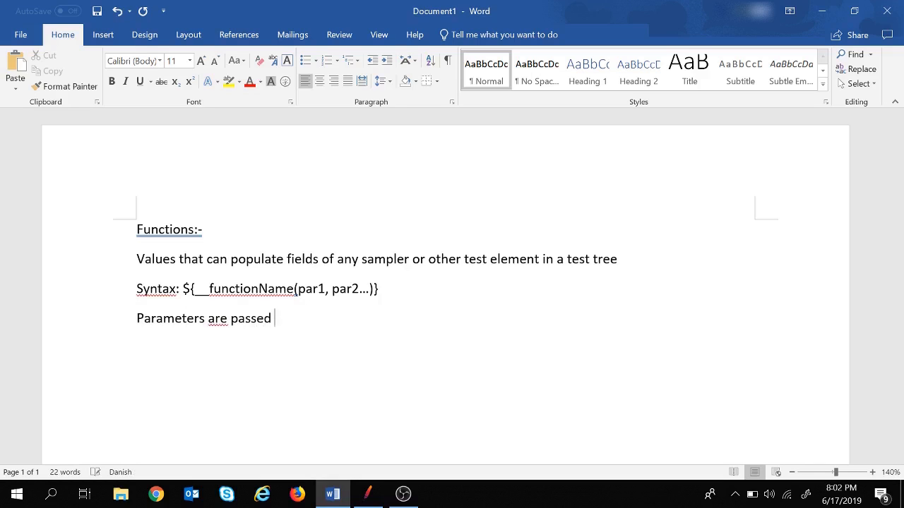
type("to the fun")
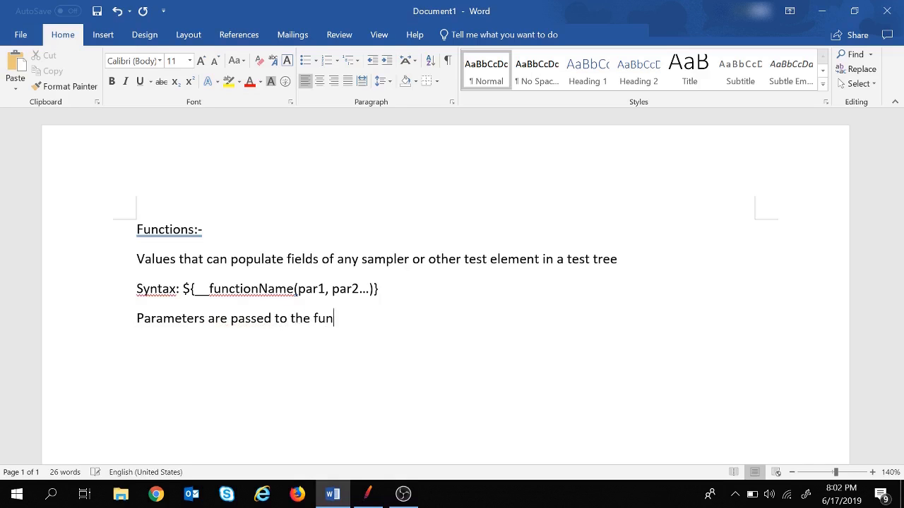
type("ction when the funct")
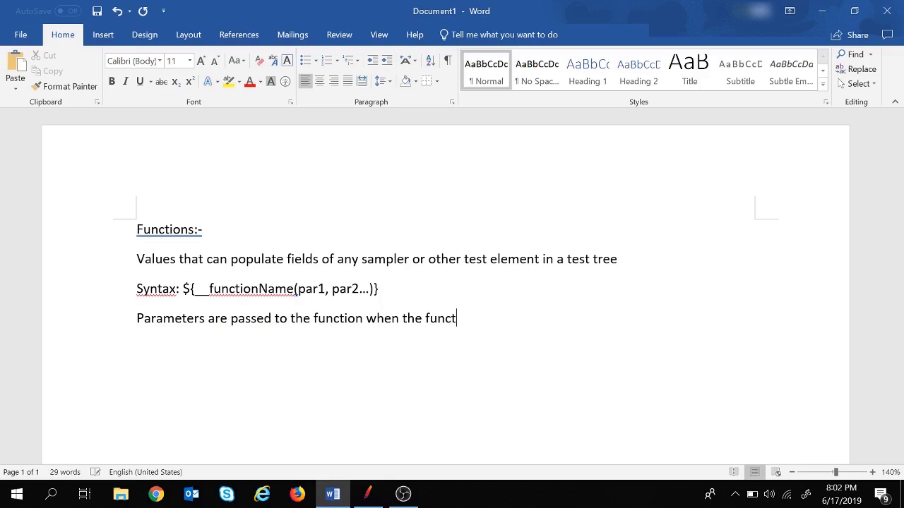
type("ion is called")
key("Return")
key("Return")
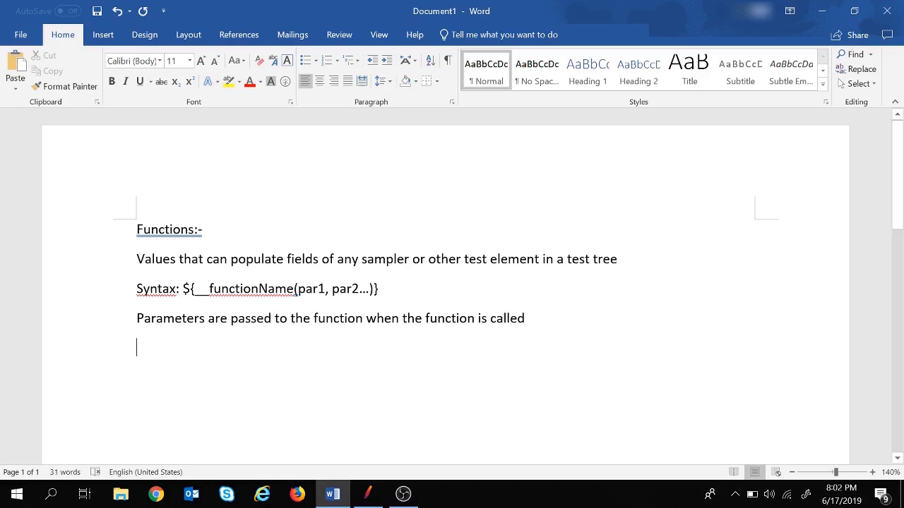
- Append ", ${__functionName}" to the syntax line as the form without parameters and highlight that form
left_click(379, 289)
type(",")
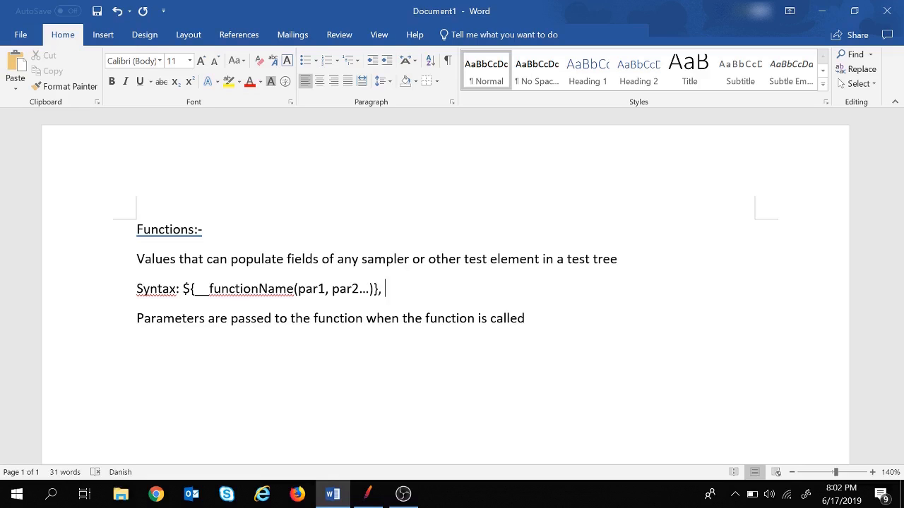
type("${__function")
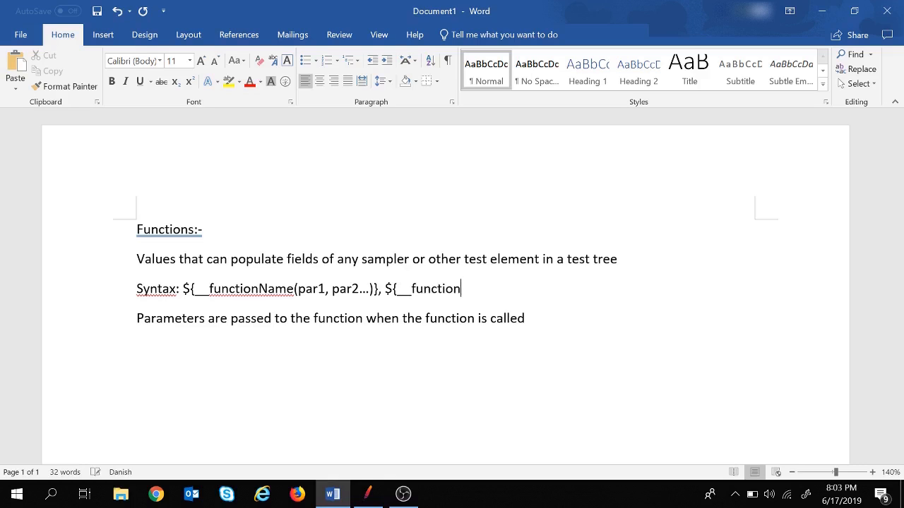
type("Name}")
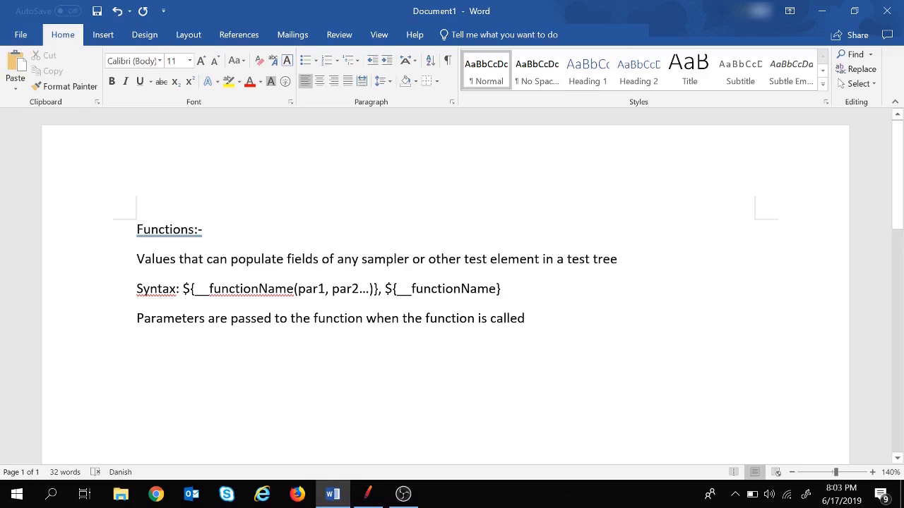
left_click_drag(386, 289, 500, 290)
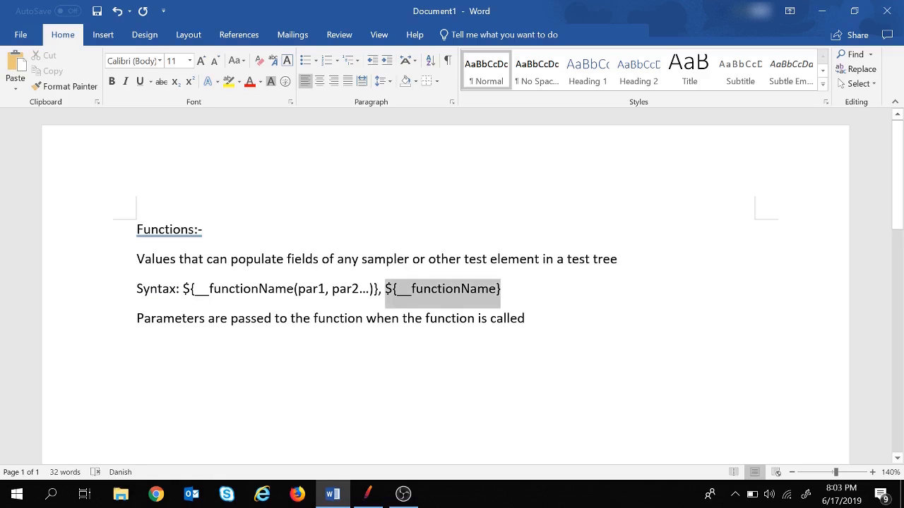
- Add the line "Case sensitive" after the sentence about parameters
left_click(527, 318)
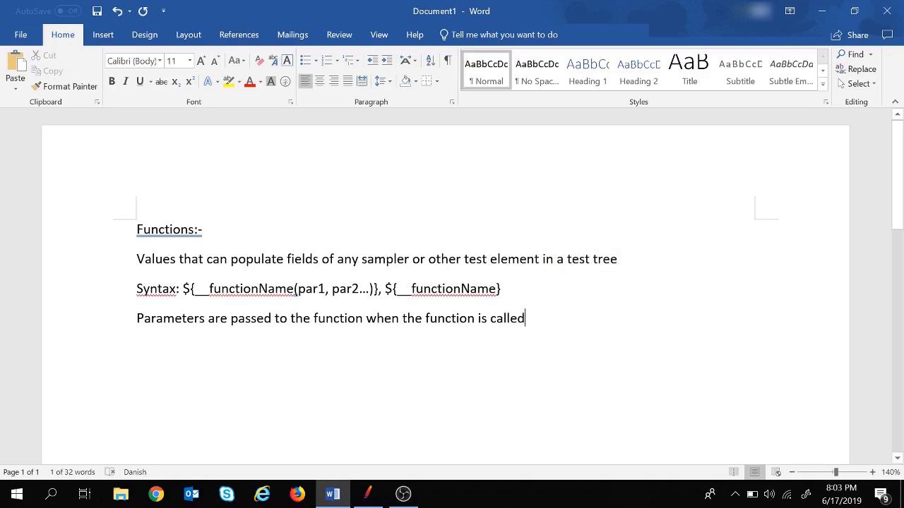
key("Return")
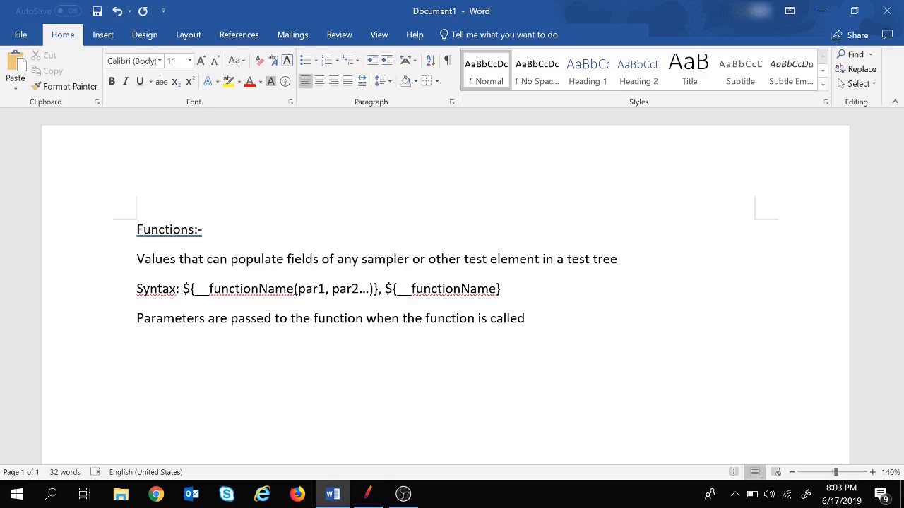
type("case sensitive")
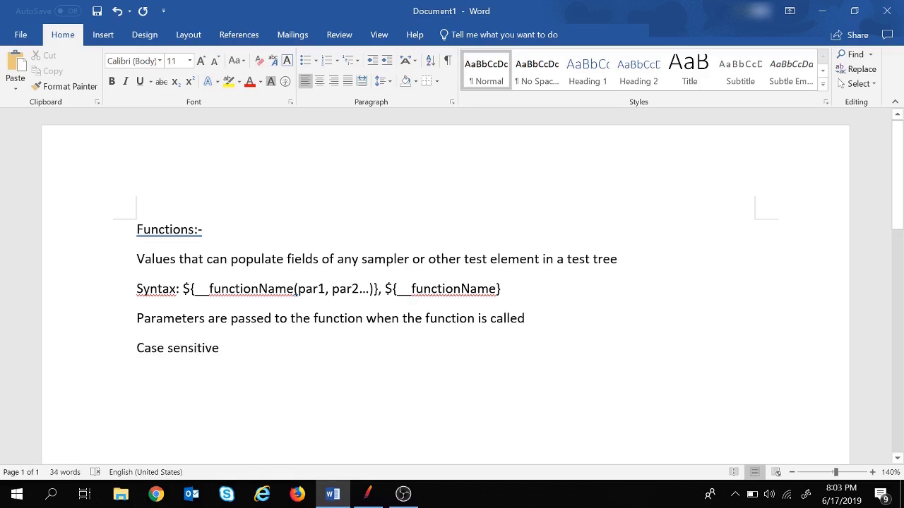
- Format the four lines under the Functions heading as a bulleted list and start an unbulleted line below it
left_click_drag(136, 259, 220, 348)
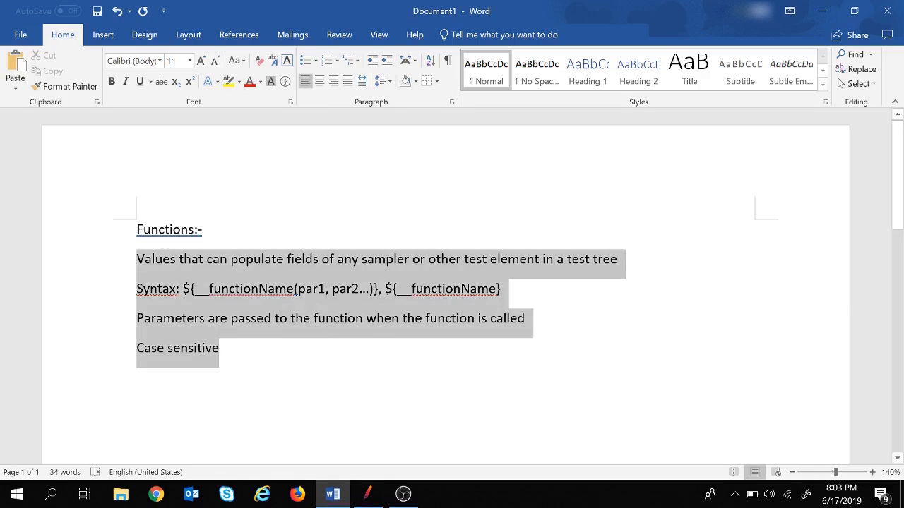
left_click(304, 61)
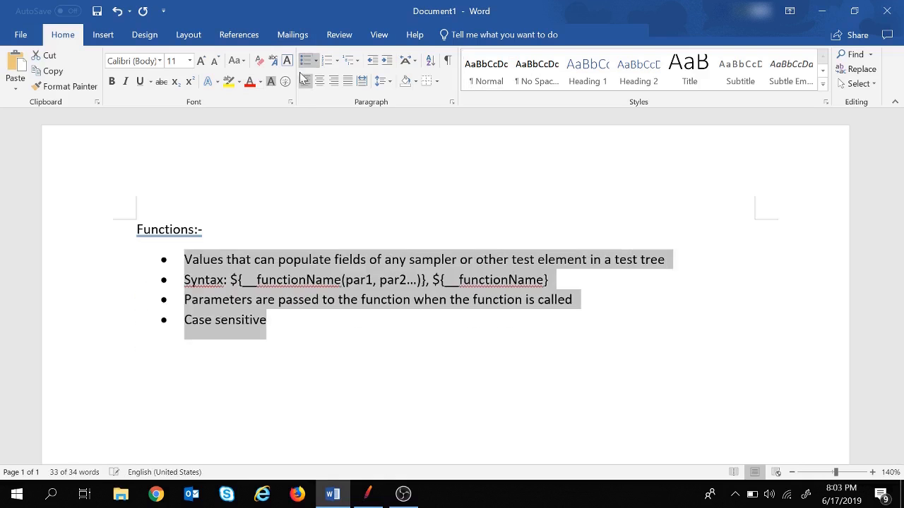
left_click(267, 320)
key("Return")
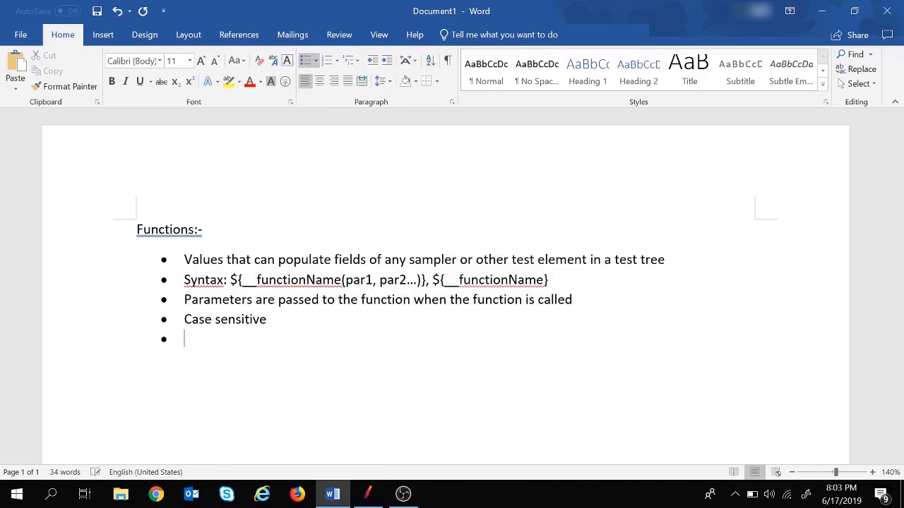
key("Return")
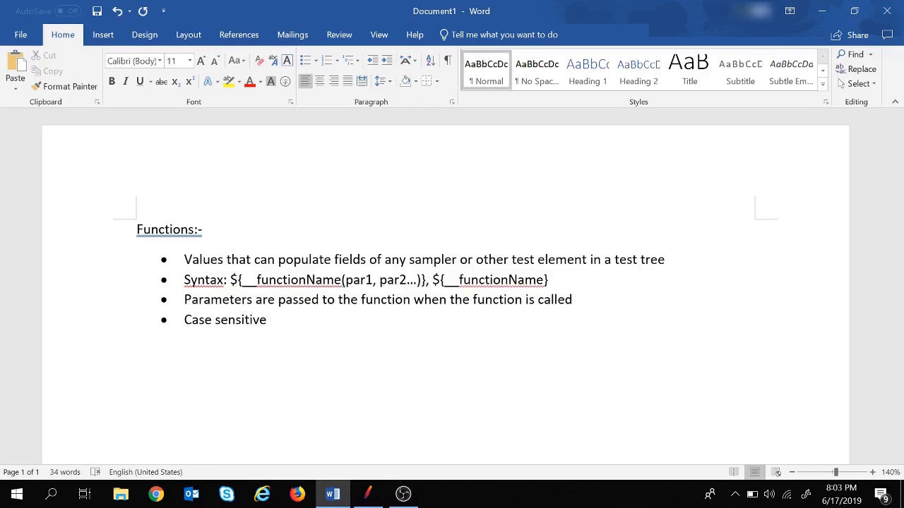
- Write the heading "Variables:" below the list, followed by the line "Containers which hold values"
type("Variables:")
key("Return")
type("container")
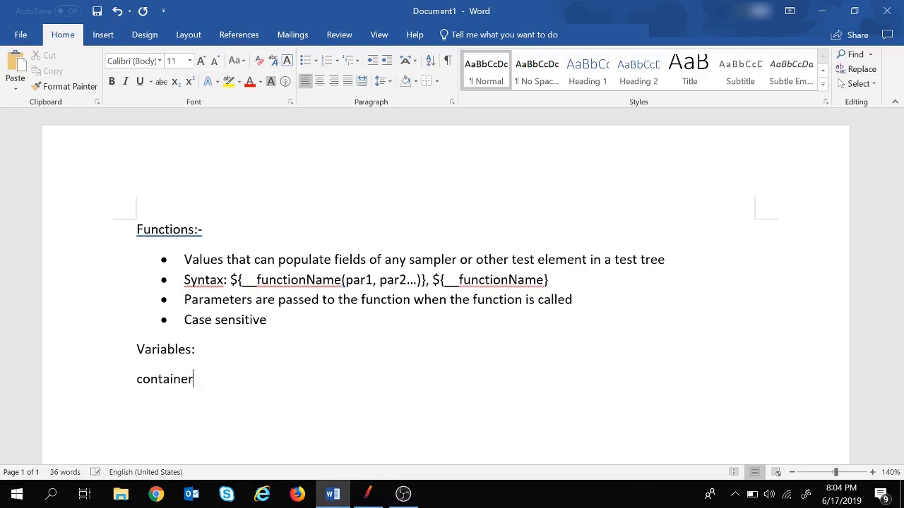
type("s which h")
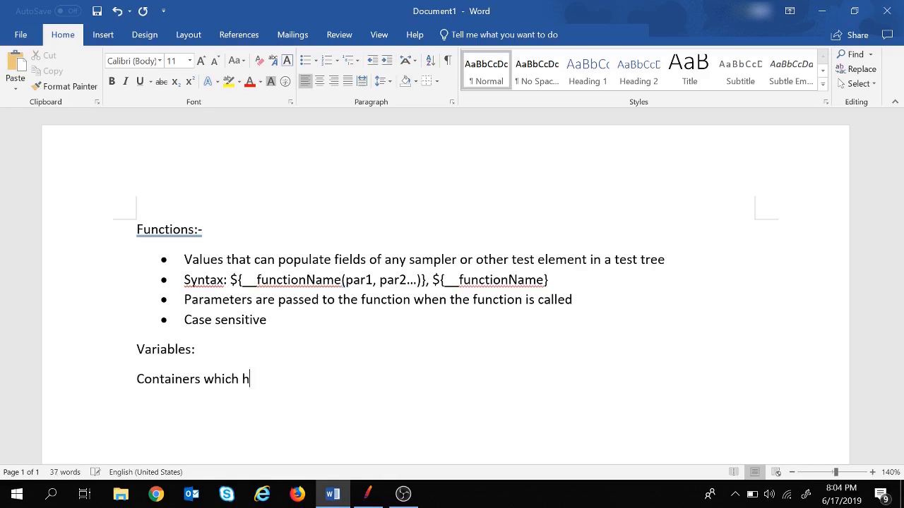
type("oo")
key("BackSpace")
type("ld values")
key("Return")
- Add the lines "Variables are local to threads" and "Case sensitive" to the Variables notes
type("var")
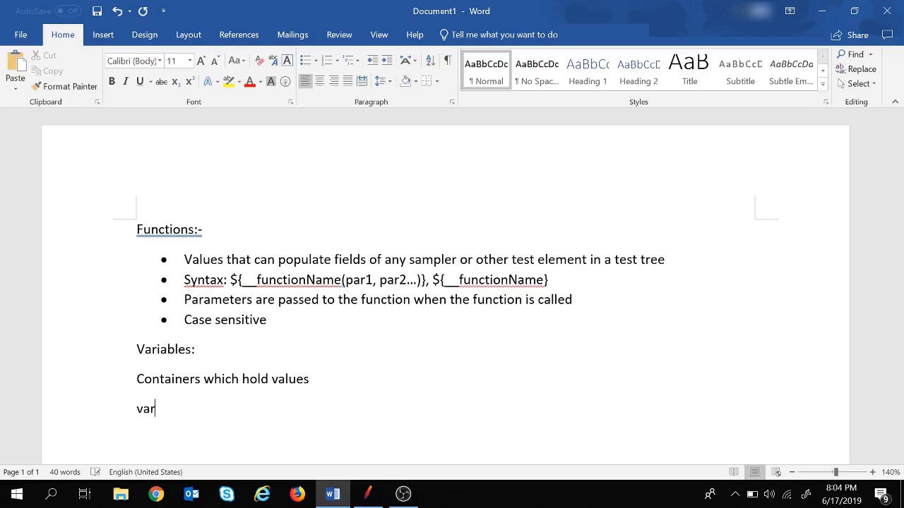
type("iables are ")
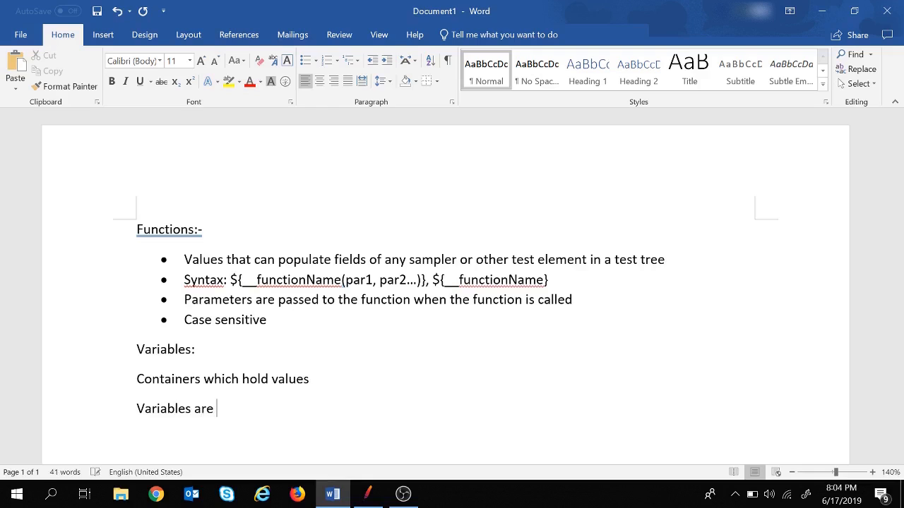
type("local to threads")
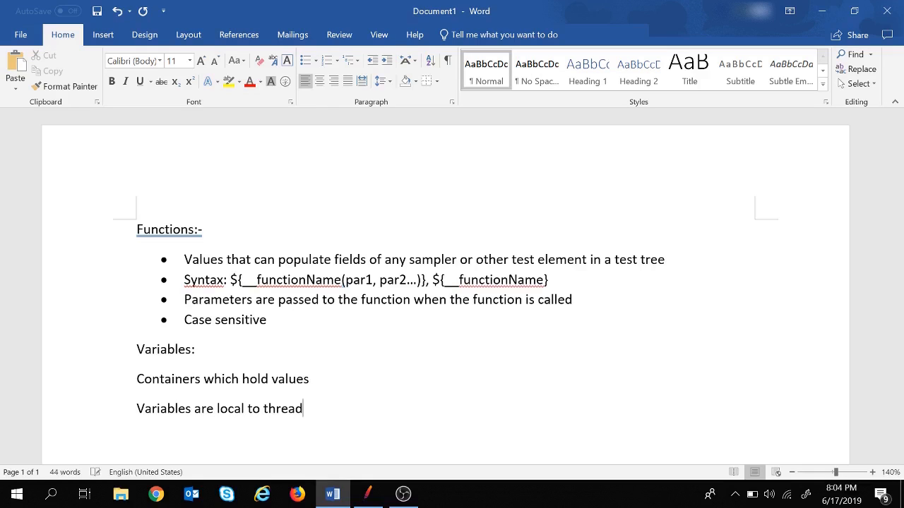
key("Return")
type("case sensitive")
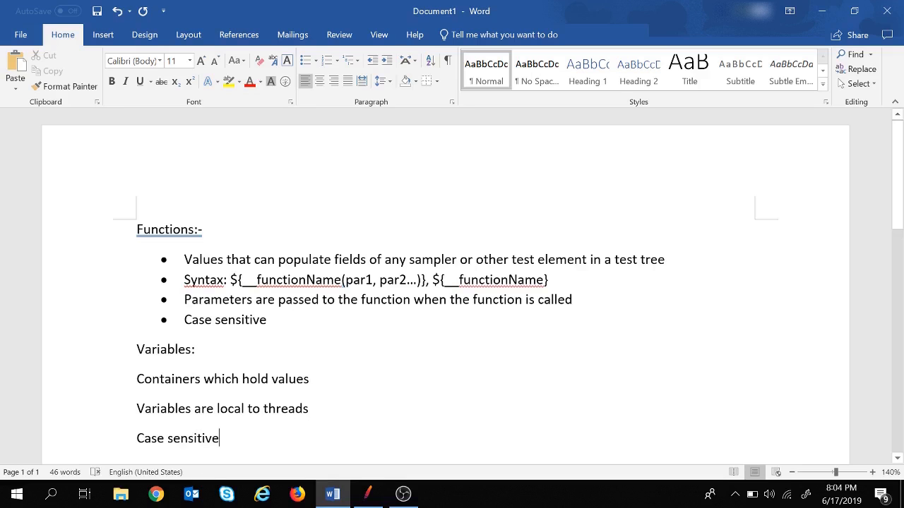
- Format the three lines under the Variables heading as a bulleted list and start an unbulleted line below it
key("ctrl+shift+Up")
key("ctrl+shift+Up")
key("ctrl+shift+Up")
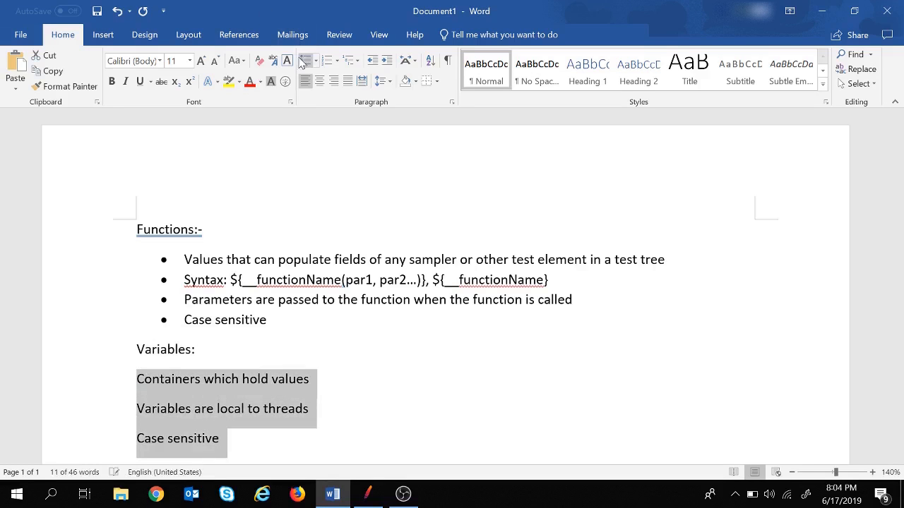
left_click(305, 61)
left_click(279, 428)
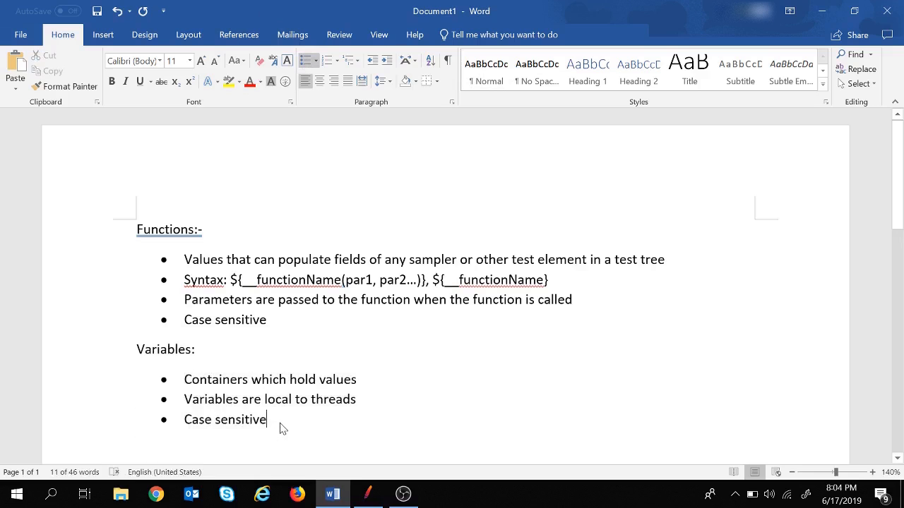
key("Return")
key("Return")
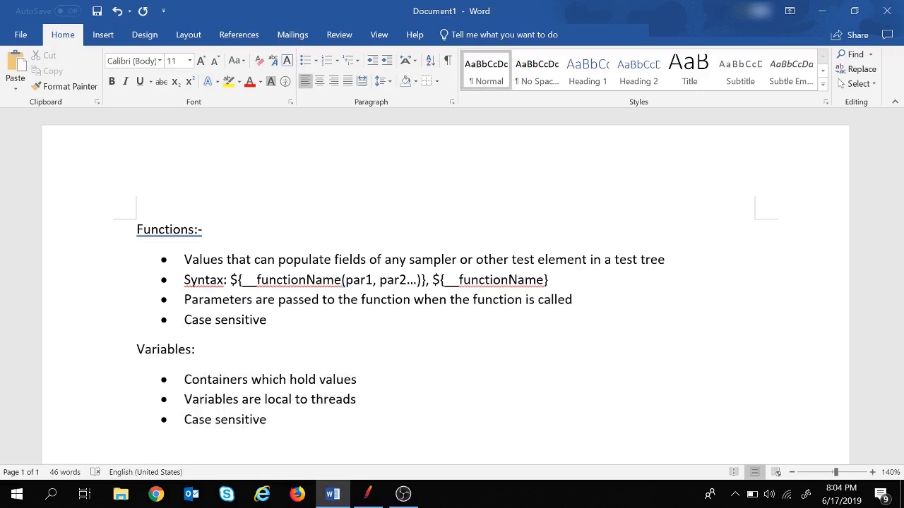
- Write the heading "Function names:" below the list, followed by the line "Log – used to log a message"
scroll(232, 389, "down", 1)
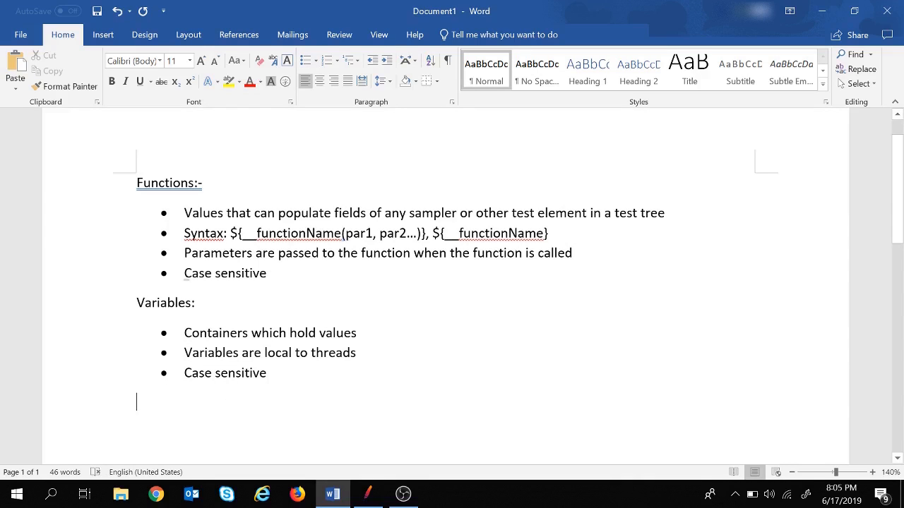
type("Functi")
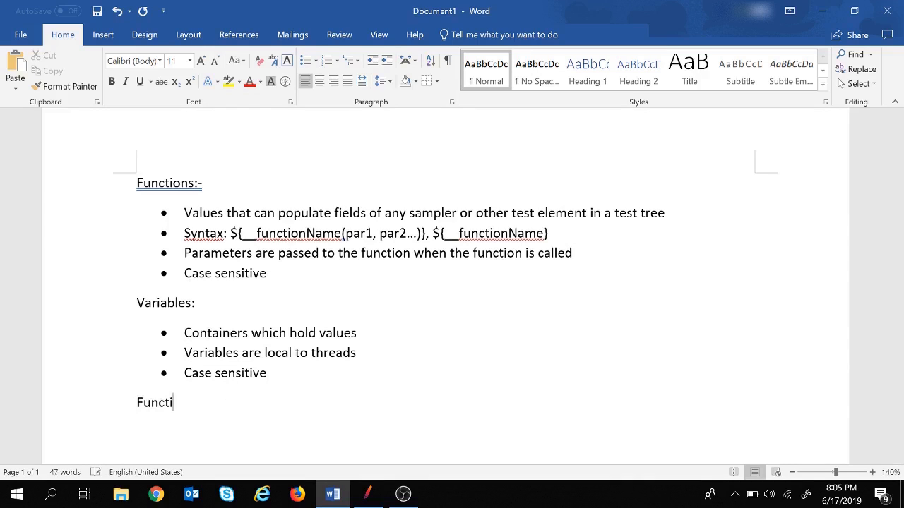
type("on namee")
key("BackSpace")
type("s:")
key("Return")
type("log - ")
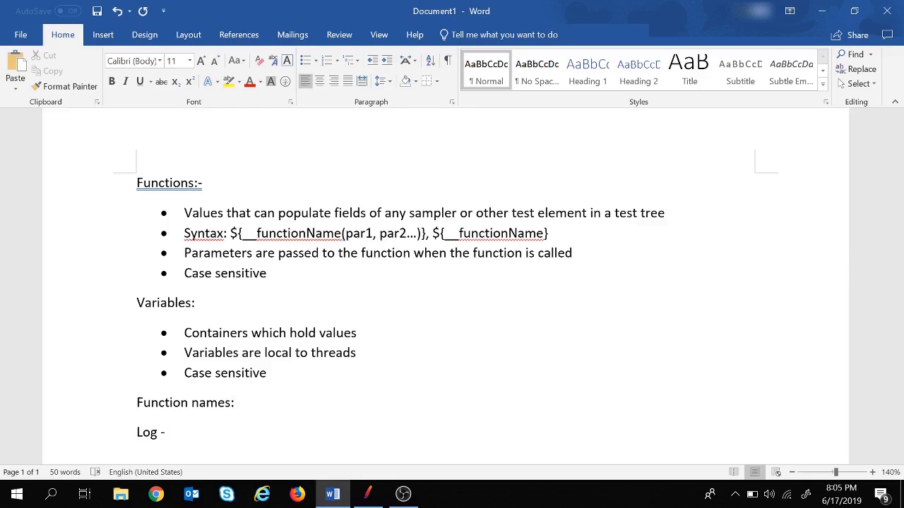
type("used to log")
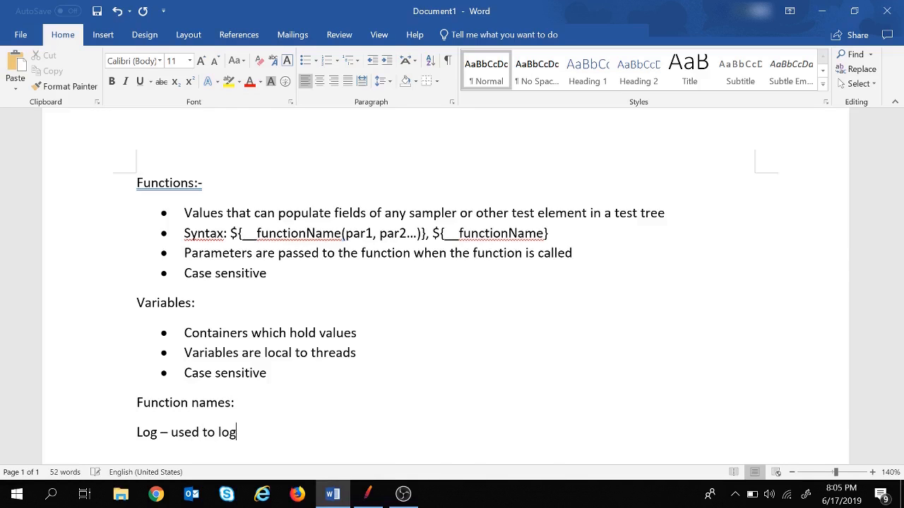
type(" a message")
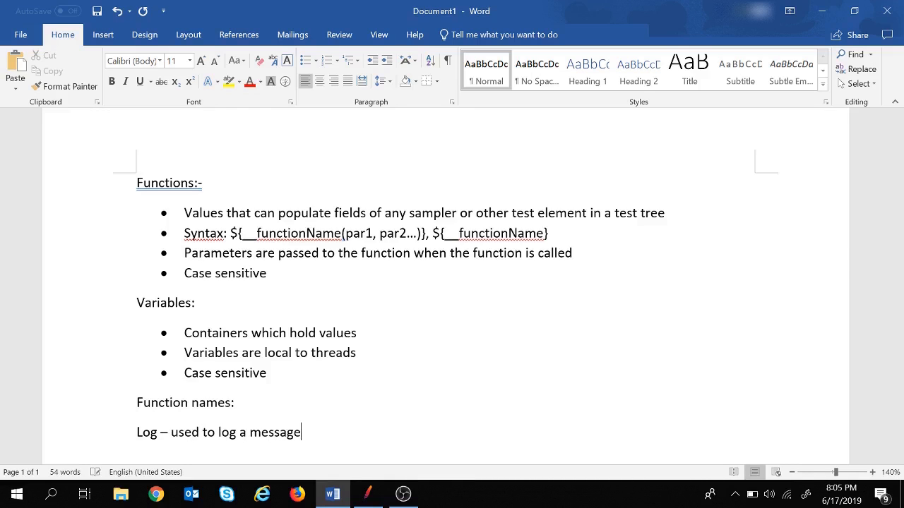
- Add the line "Syntax: ${__log(“hello JMeter”)}" below the description of the Log function
key("Return")
type("synt")
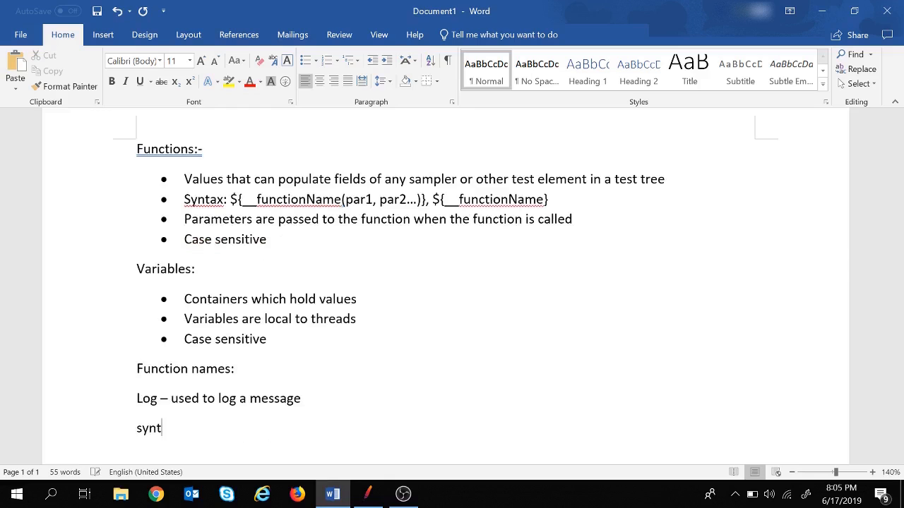
type("ax: ${__lo")
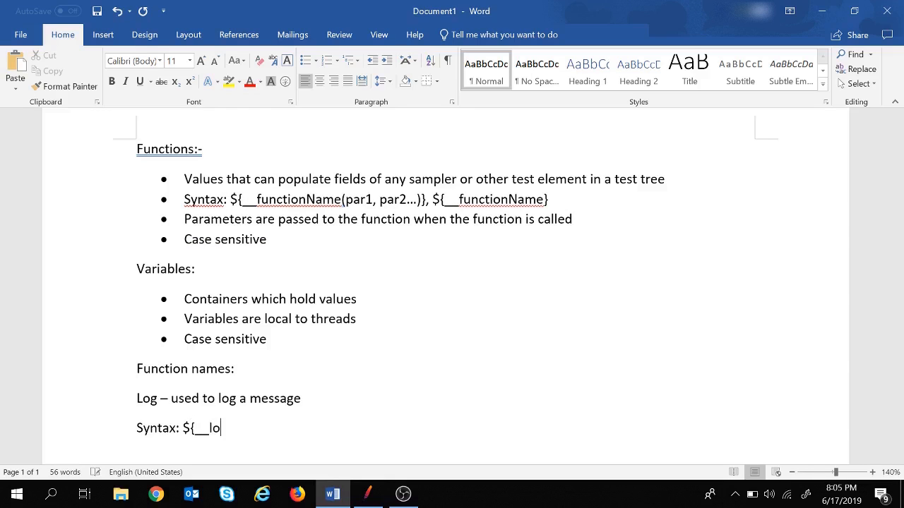
type("g")
type("(")
type("\"")
type("he")
type("llo ")
type("JM")
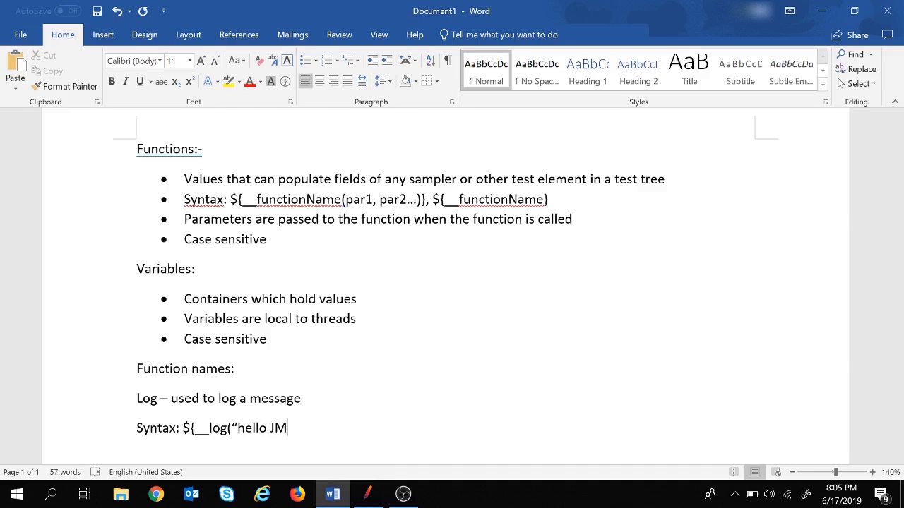
type("eter")
type("\"")
type(")")
type("}")
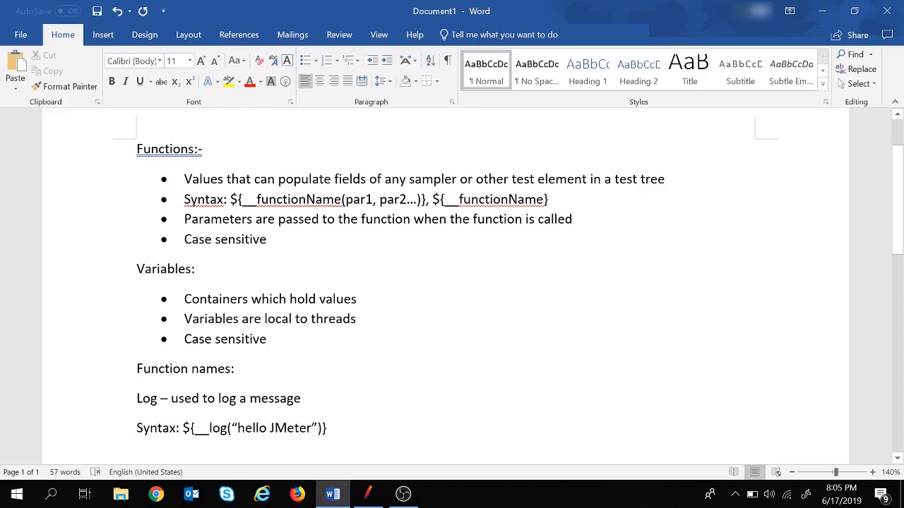
- Switch to Apache JMeter and add a Thread Group to the Test Plan
left_click(374, 498)
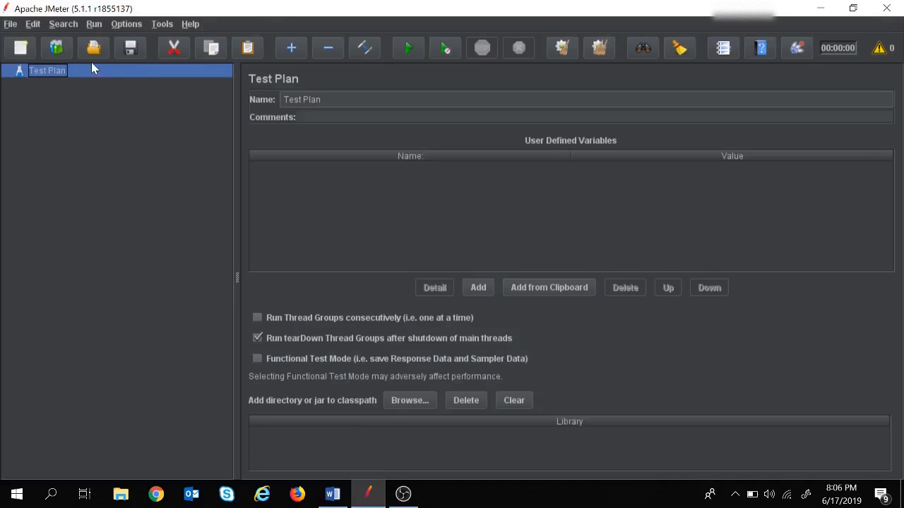
right_click(55, 70)
mouse_move(70, 77)
mouse_move(247, 77)
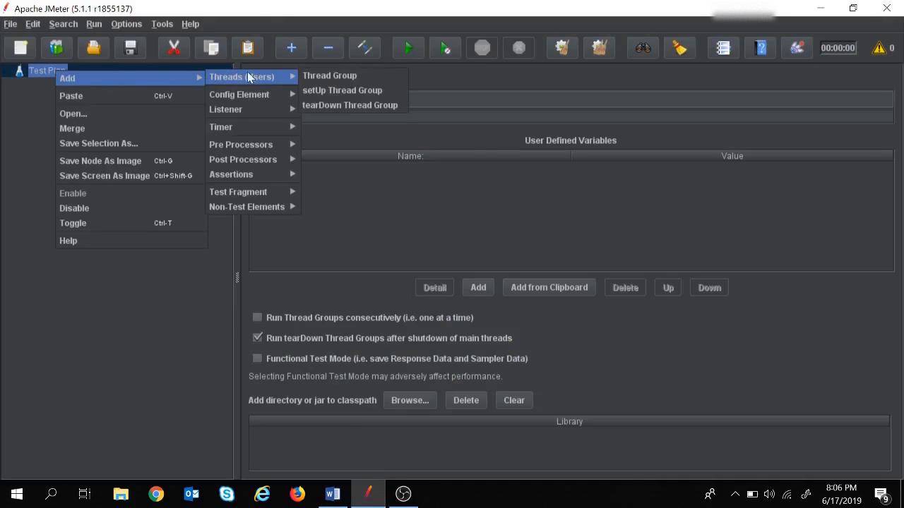
left_click(326, 76)
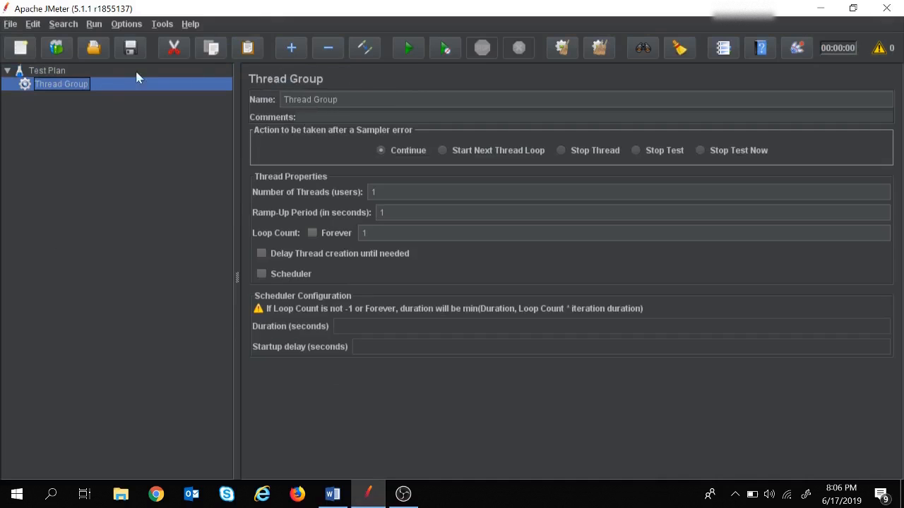
right_click(77, 84)
mouse_move(127, 92)
mouse_move(311, 87)
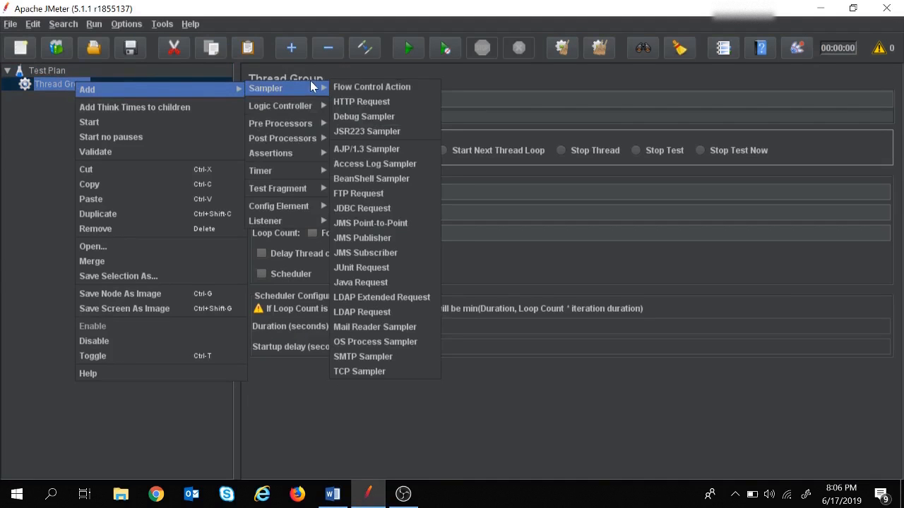
left_click(363, 100)
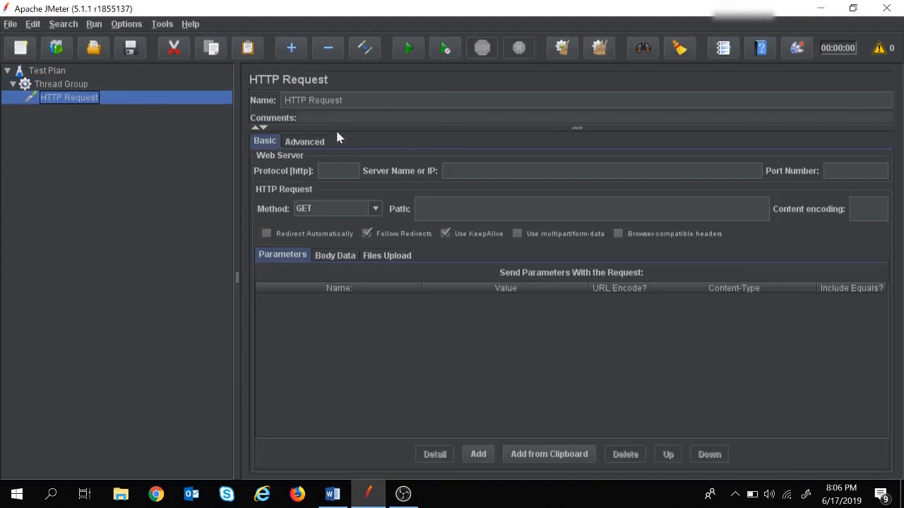
left_click(494, 171)
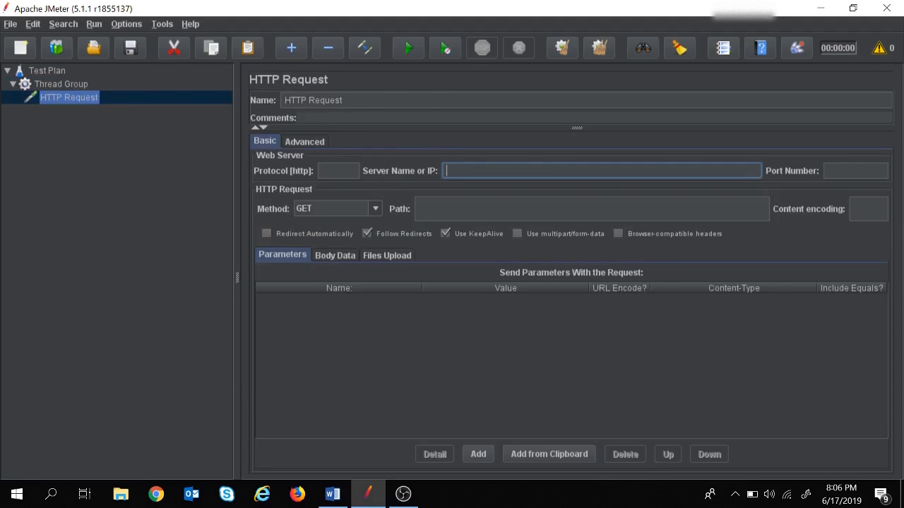
type("www.google.com")
- Add a View Results Tree listener to the Thread Group
left_click(60, 84)
right_click(61, 84)
mouse_move(121, 86)
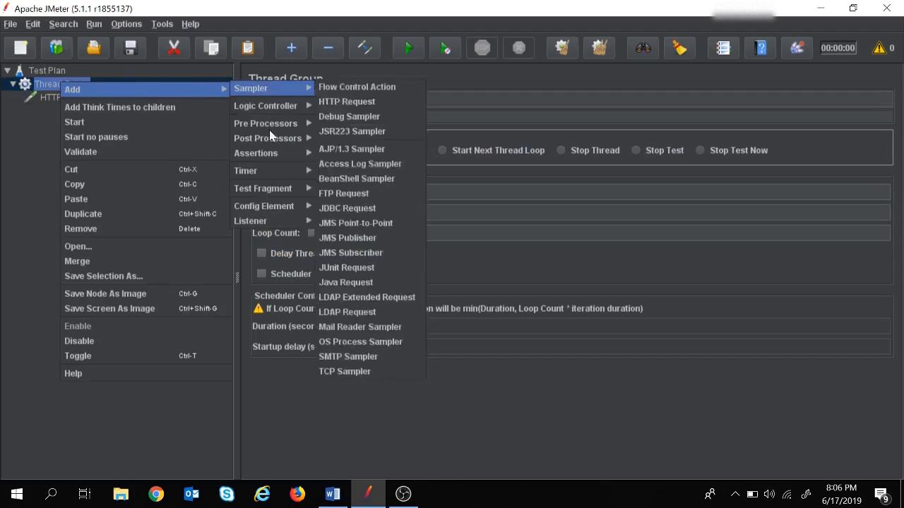
mouse_move(297, 225)
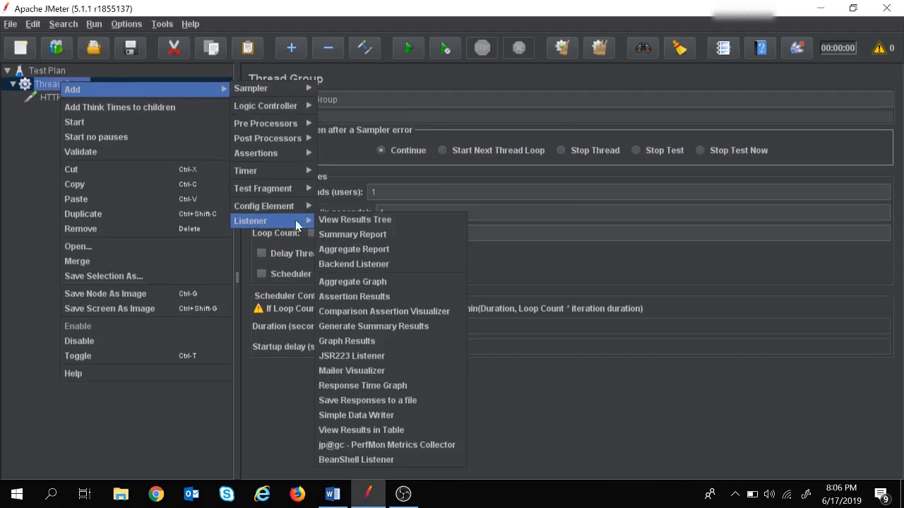
left_click(411, 220)
- Copy ${__log(“hello JMeter”)} from the Word notes and paste it as the HTTP Request sampler's name in JMeter, replacing the default name
left_click(74, 100)
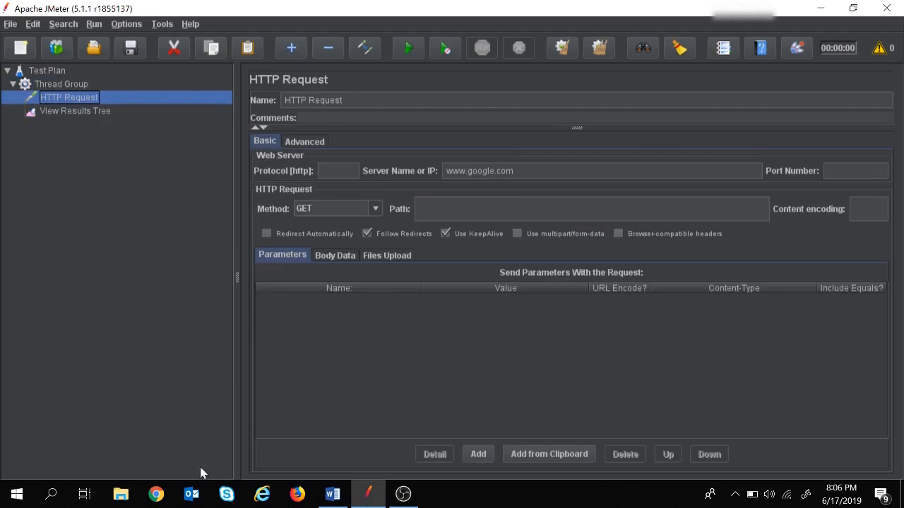
left_click(332, 494)
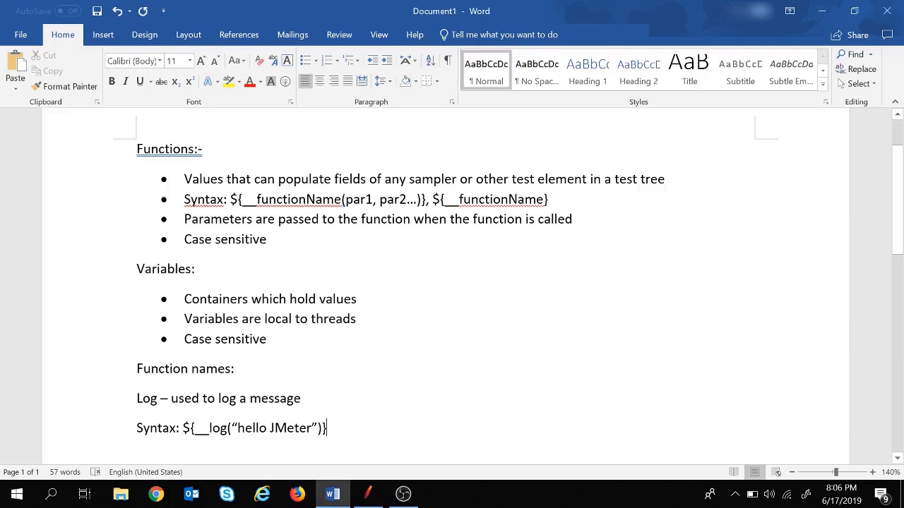
left_click_drag(327, 432, 187, 441)
key("ctrl+c")
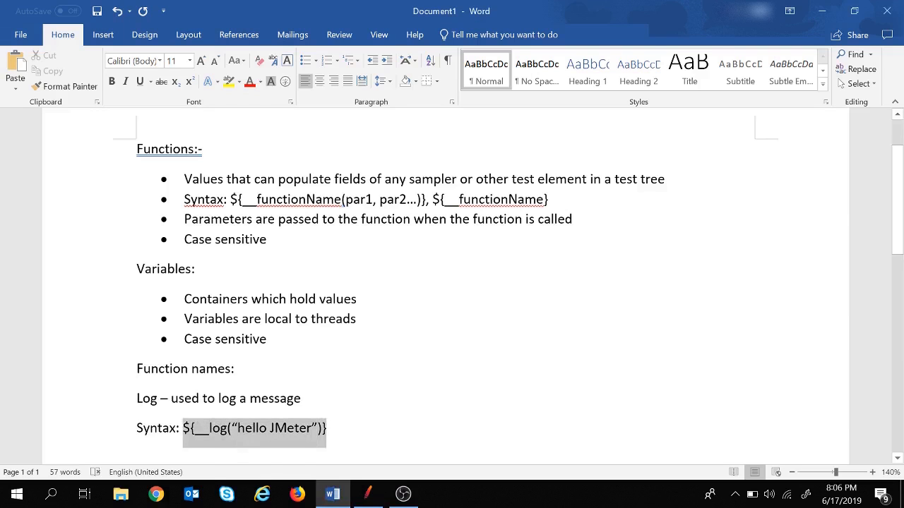
left_click(368, 494)
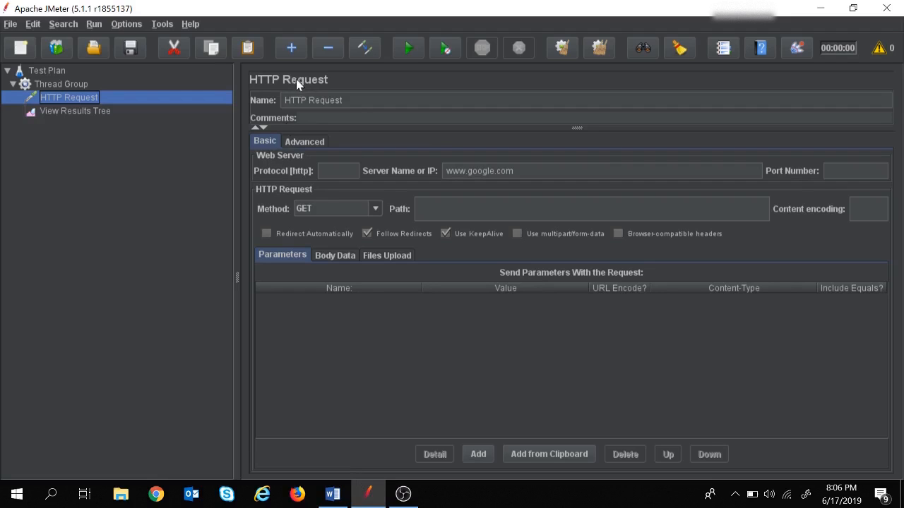
left_click(331, 99)
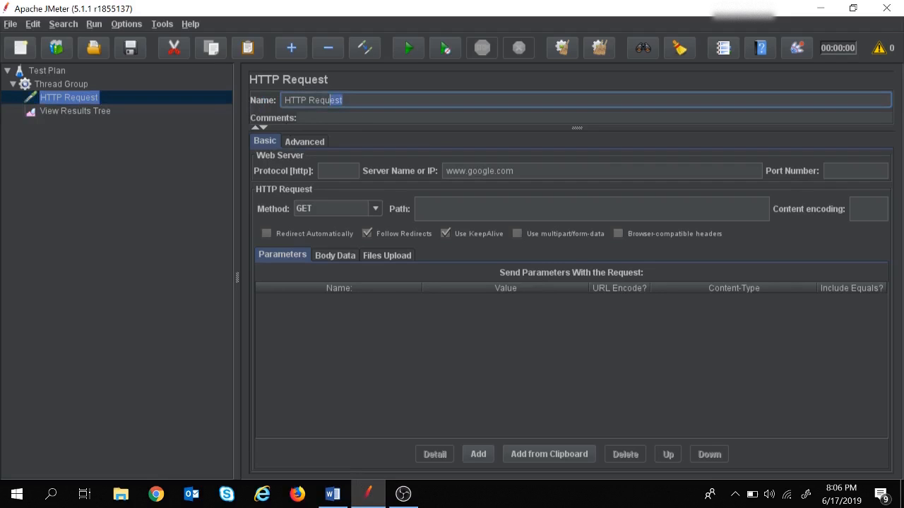
left_click_drag(332, 99, 265, 104)
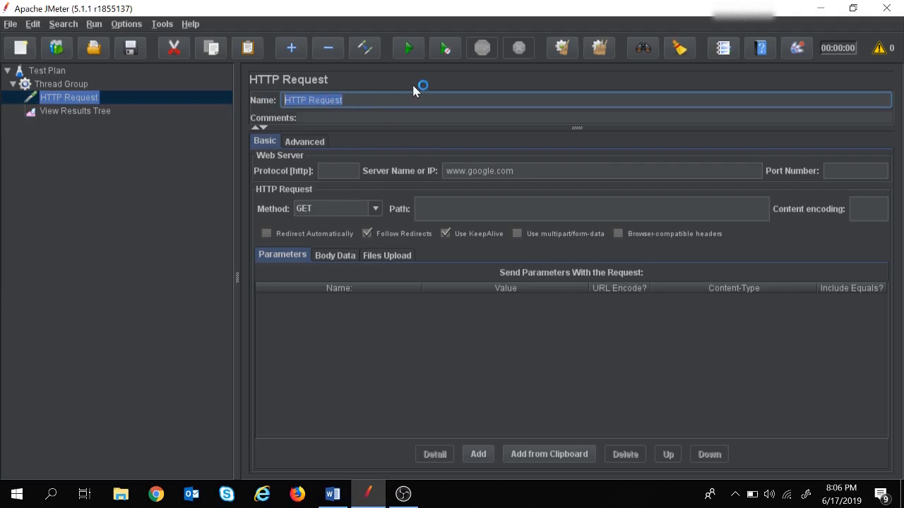
key("ctrl+v")
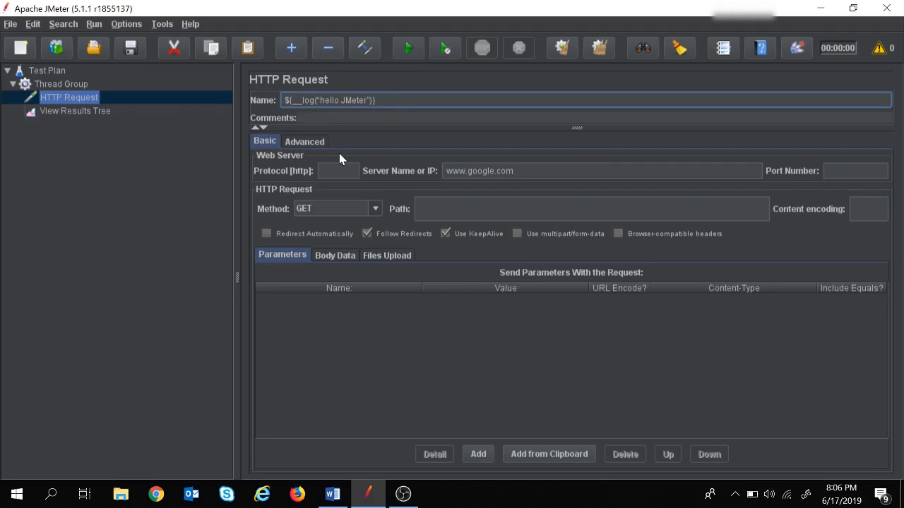
- Save the test plan in the bin folder as "functions and variables"
left_click(131, 48)
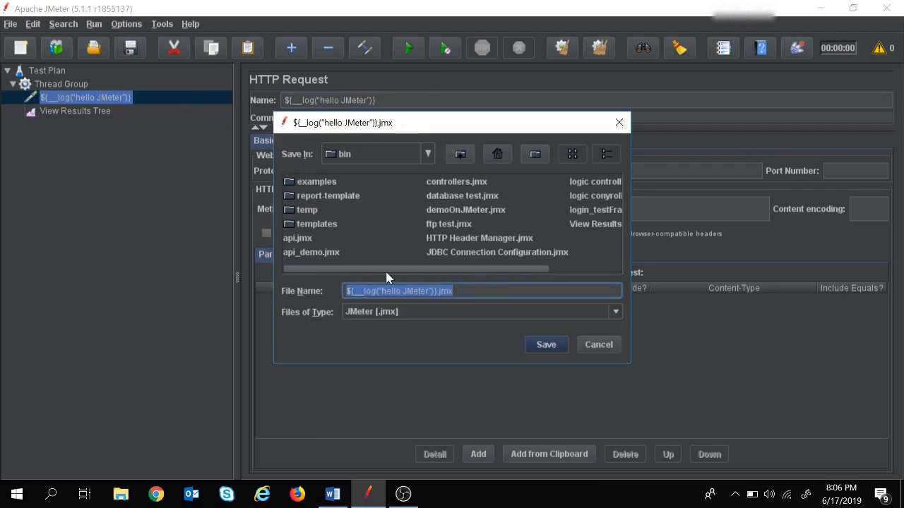
type("functions a")
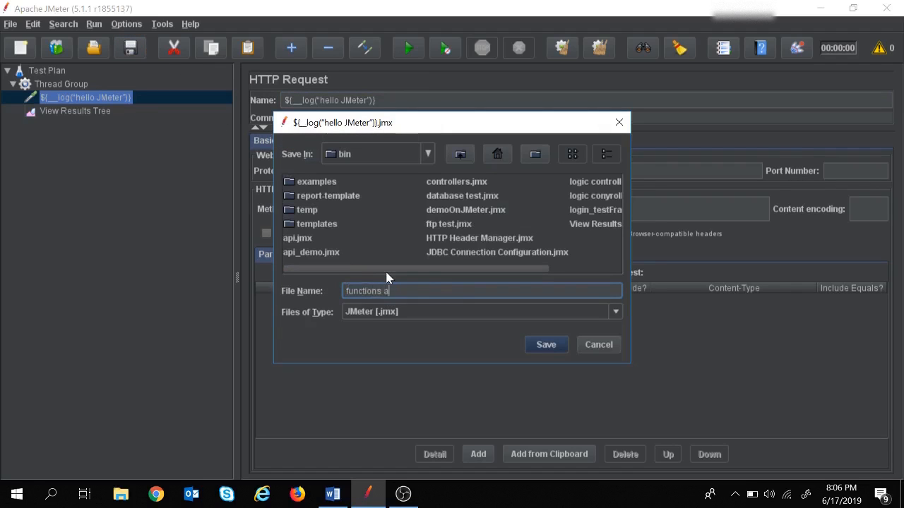
type("nd variables")
key("Return")
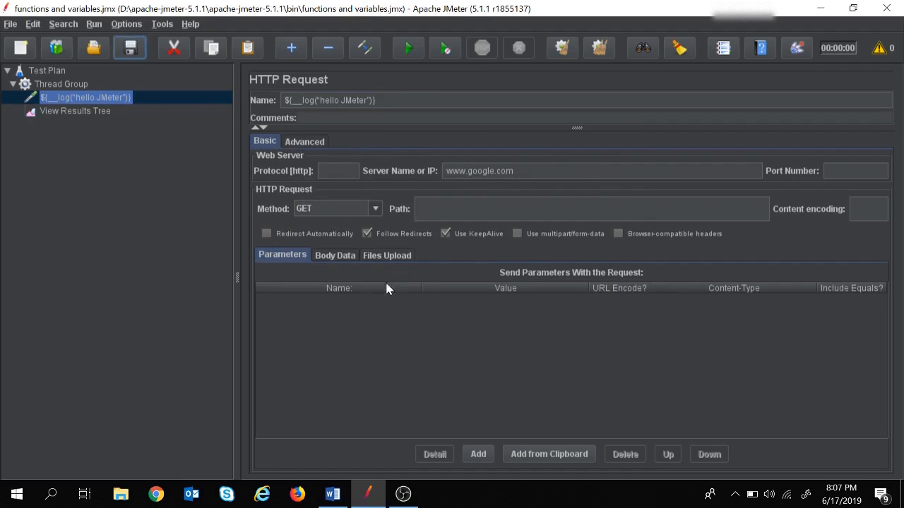
- Run the test plan and compare the sampler's name expression with its entry in the View Results Tree
left_click(75, 112)
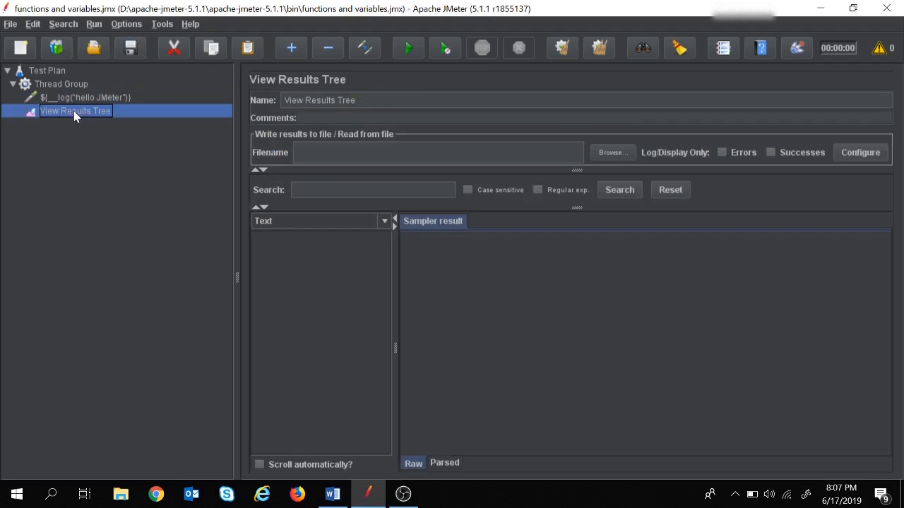
left_click(408, 49)
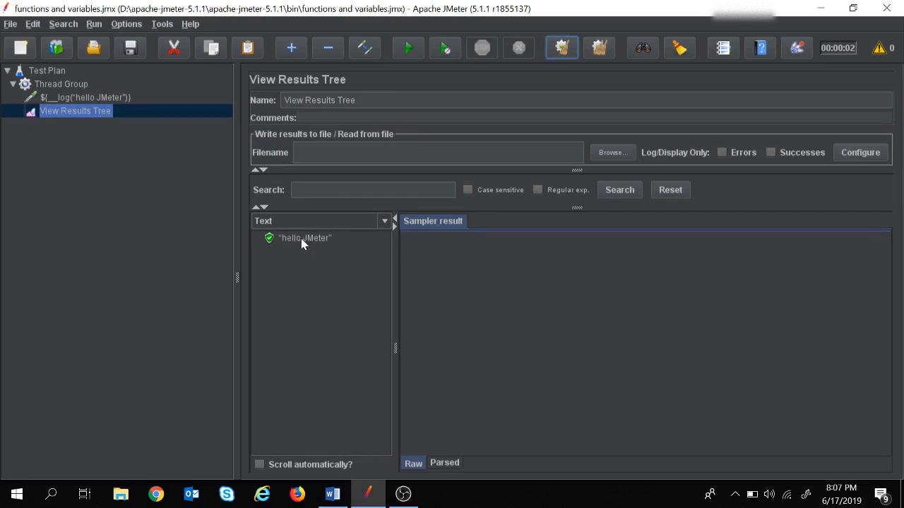
left_click(89, 98)
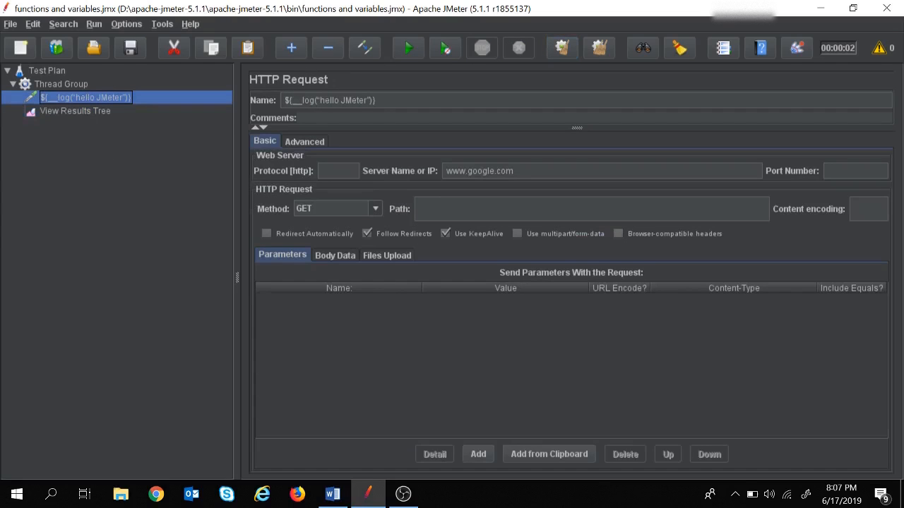
left_click(72, 111)
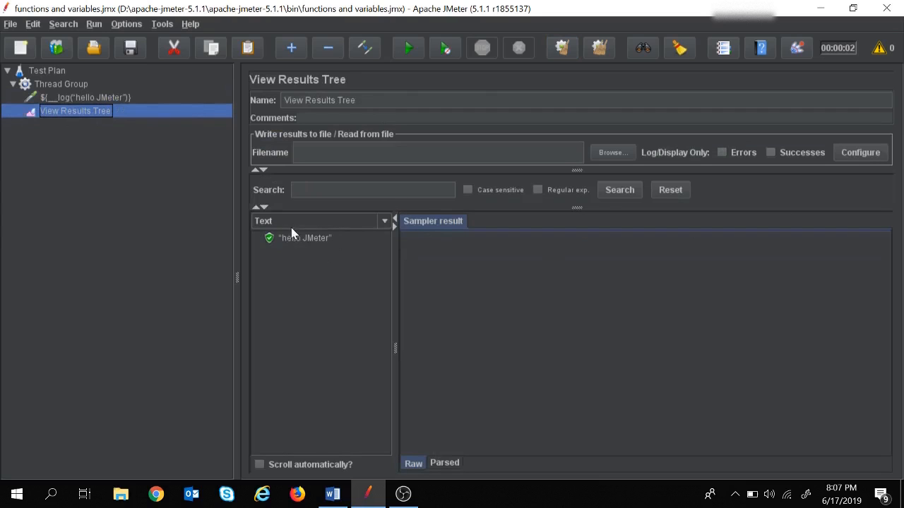
- Add a second HTTP Request sampler to the Thread Group and place it above the View Results Tree
left_click(69, 84)
right_click(71, 87)
mouse_move(195, 87)
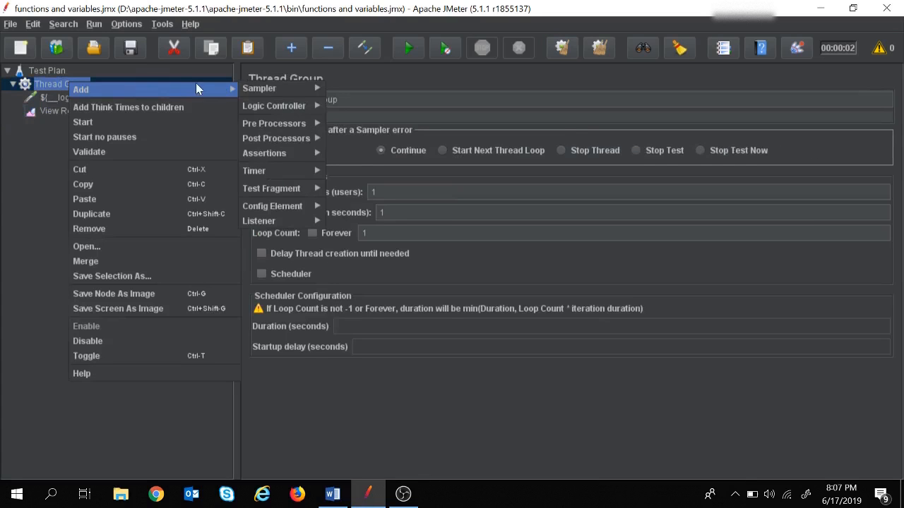
mouse_move(298, 88)
left_click(355, 101)
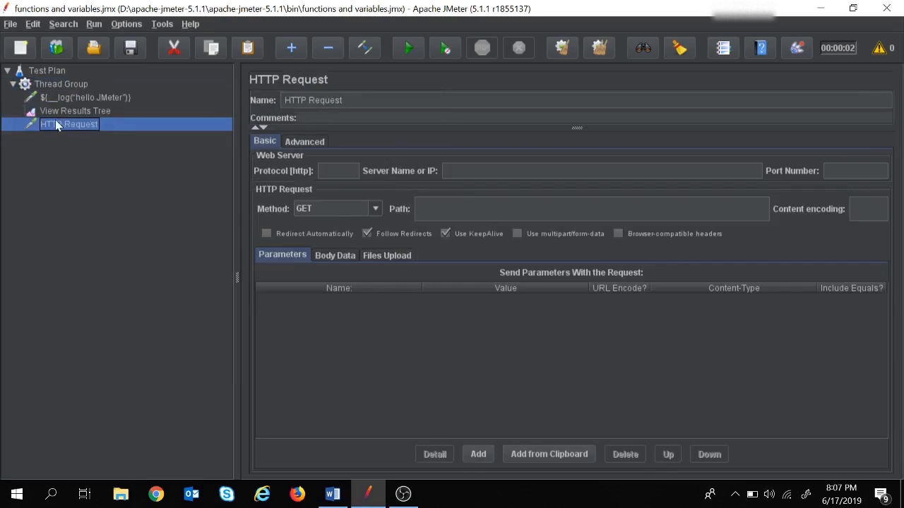
left_click_drag(62, 113, 62, 112)
left_click(85, 98)
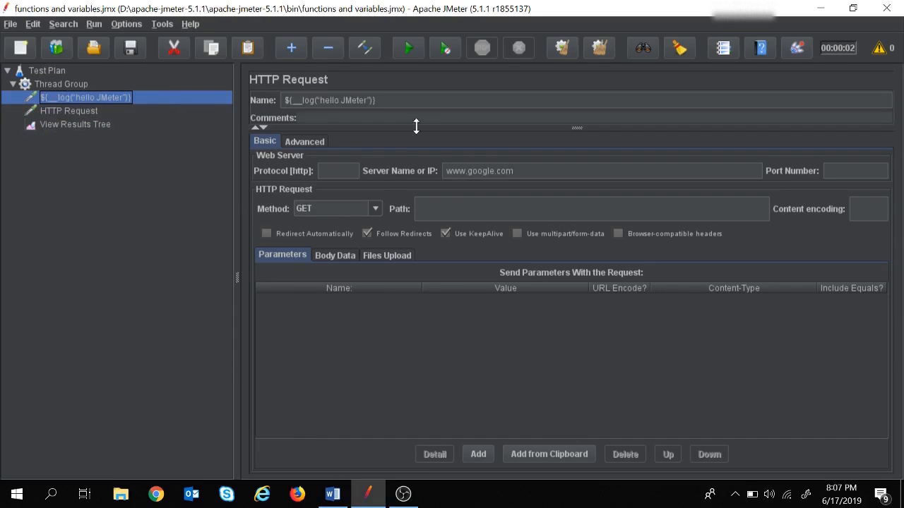
left_click(566, 171)
left_click_drag(566, 171, 370, 177)
key("ctrl+c")
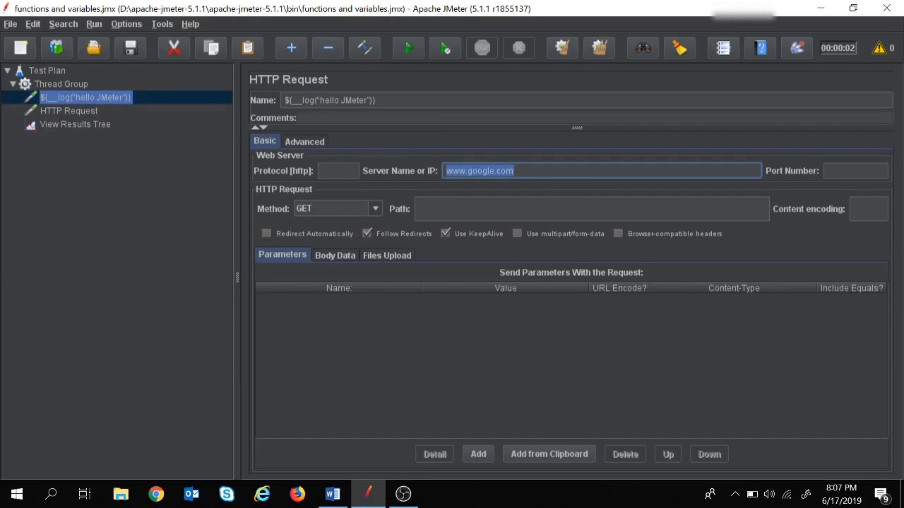
left_click(76, 115)
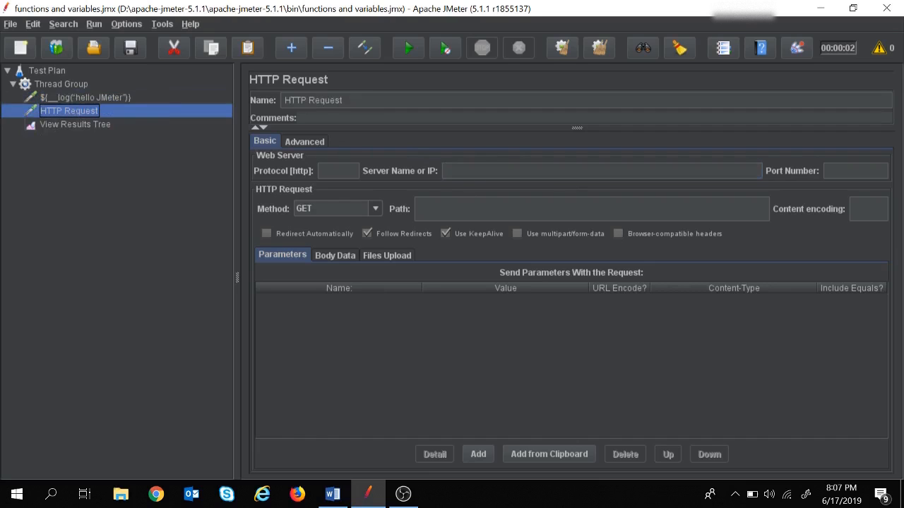
left_click(565, 171)
key("ctrl+v")
- Clear the earlier results, compare the two samplers' names, and rerun the test plan with the View Results Tree shown
left_click(83, 125)
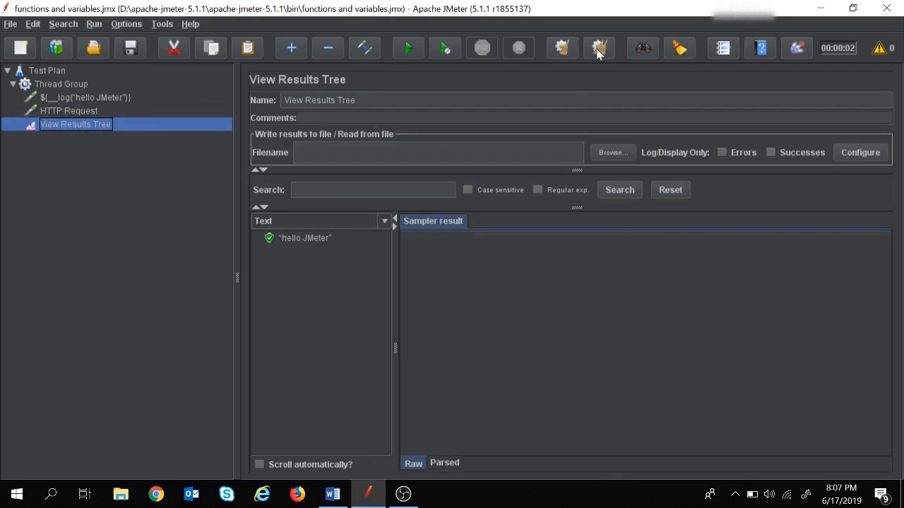
left_click(598, 47)
left_click(91, 112)
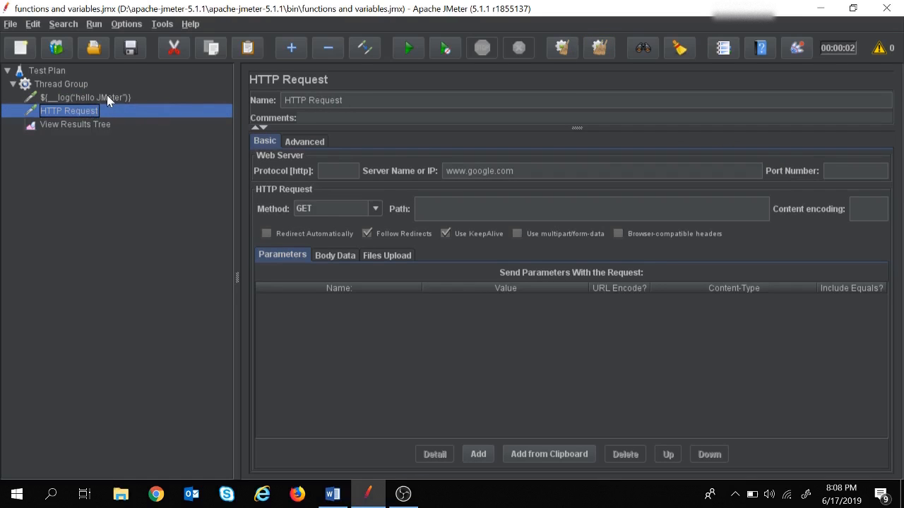
left_click(108, 98)
left_click(104, 111)
left_click_drag(343, 100, 284, 100)
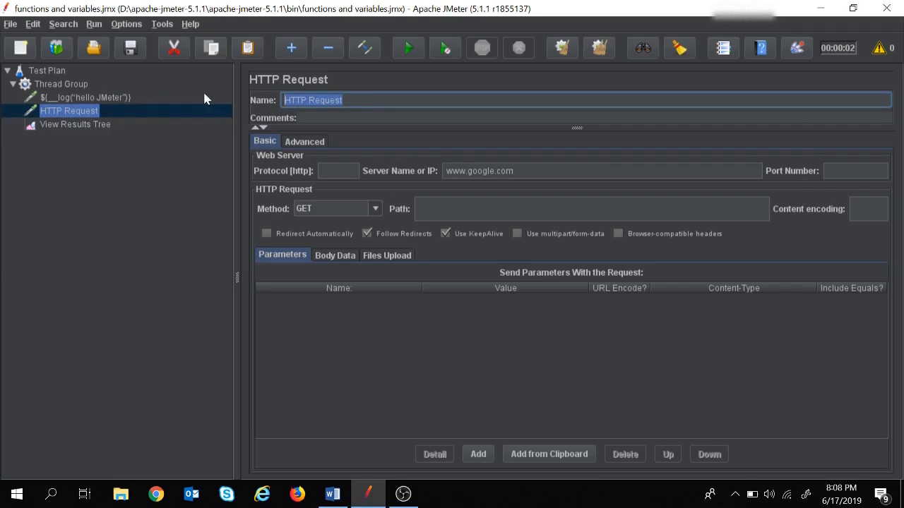
left_click(125, 97)
left_click_drag(375, 99, 283, 99)
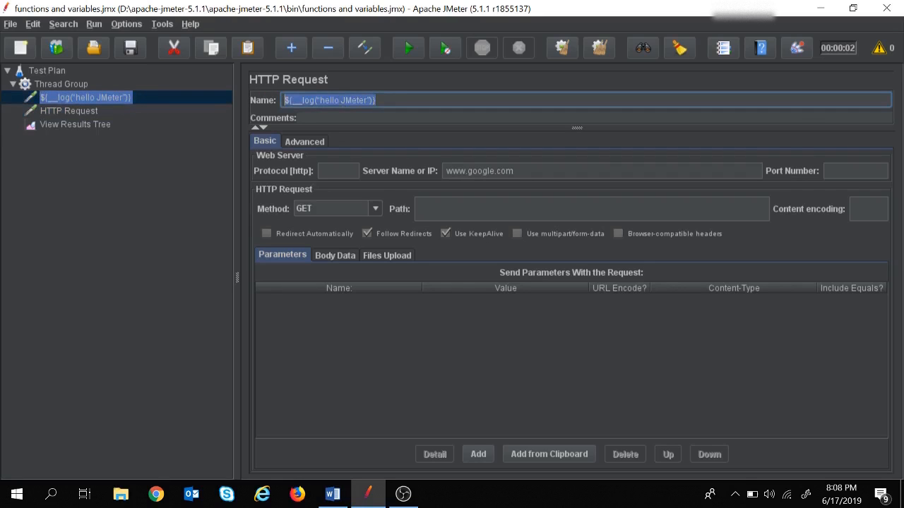
left_click(89, 126)
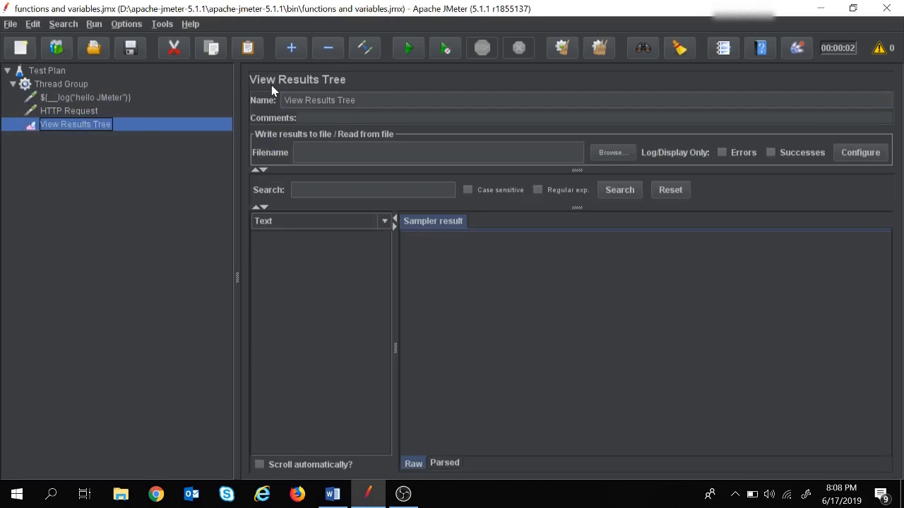
left_click(417, 46)
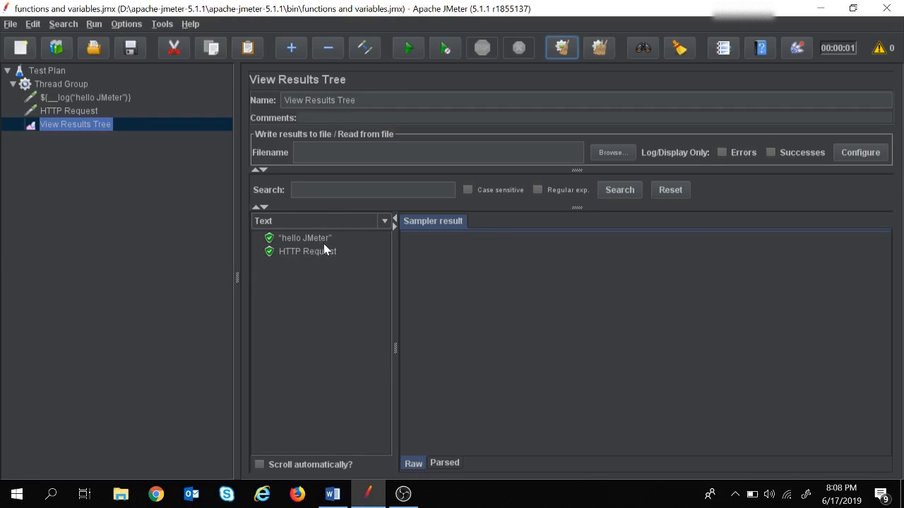
- Compare the request and response data of the "hello JMeter" and HTTP Request results, and check the first sampler's name expression
left_click(325, 243)
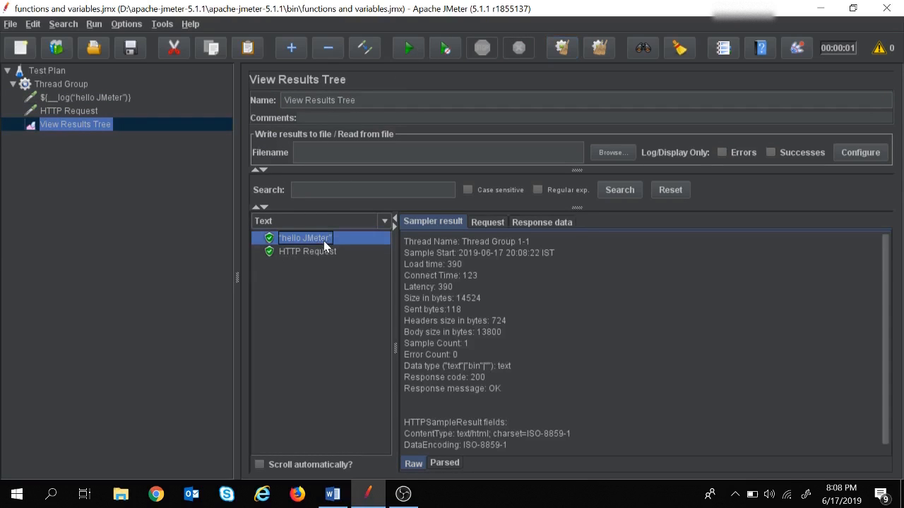
left_click(496, 222)
left_click(534, 221)
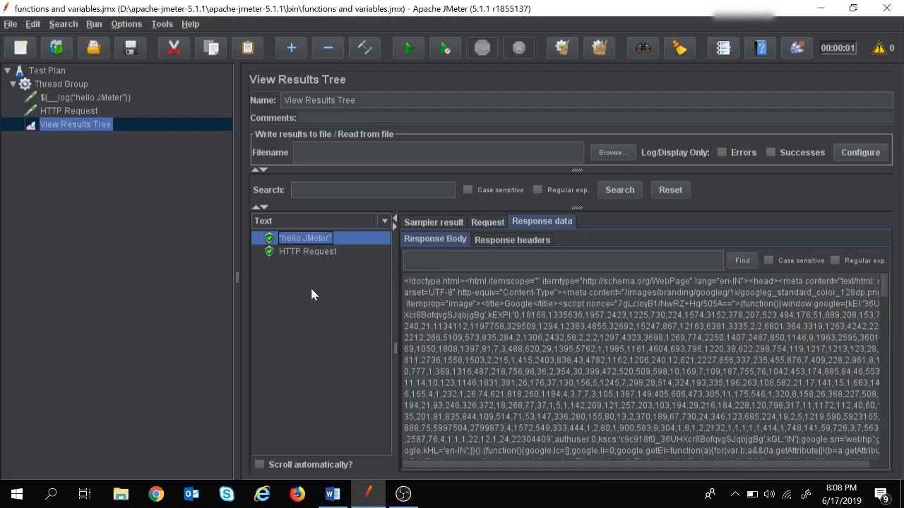
left_click(306, 253)
left_click(492, 221)
left_click(555, 224)
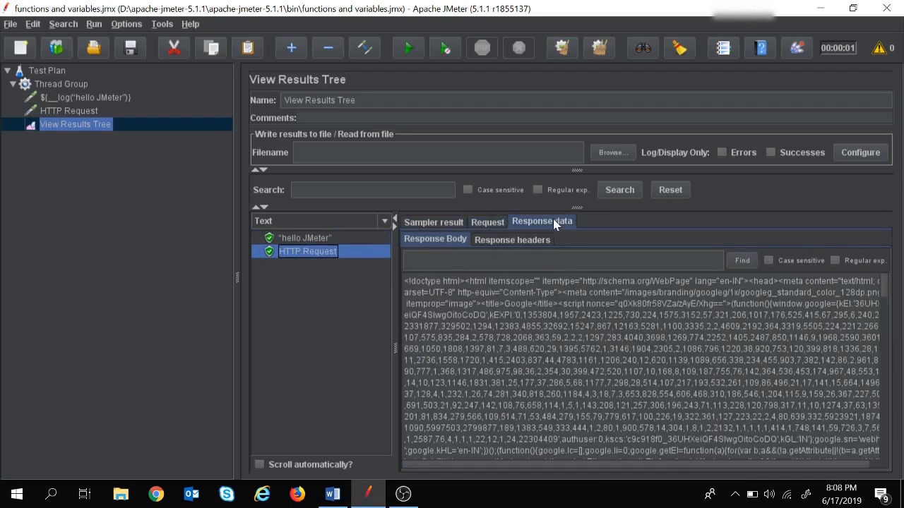
left_click(309, 241)
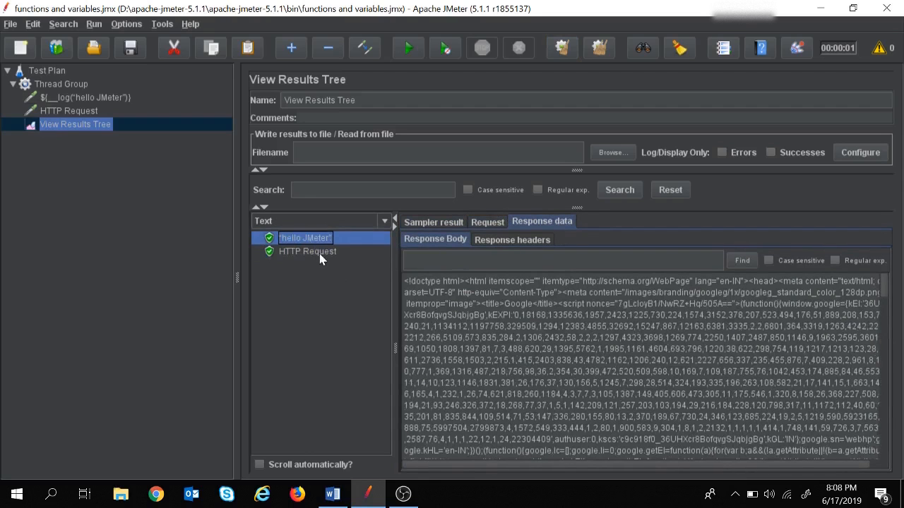
left_click(313, 252)
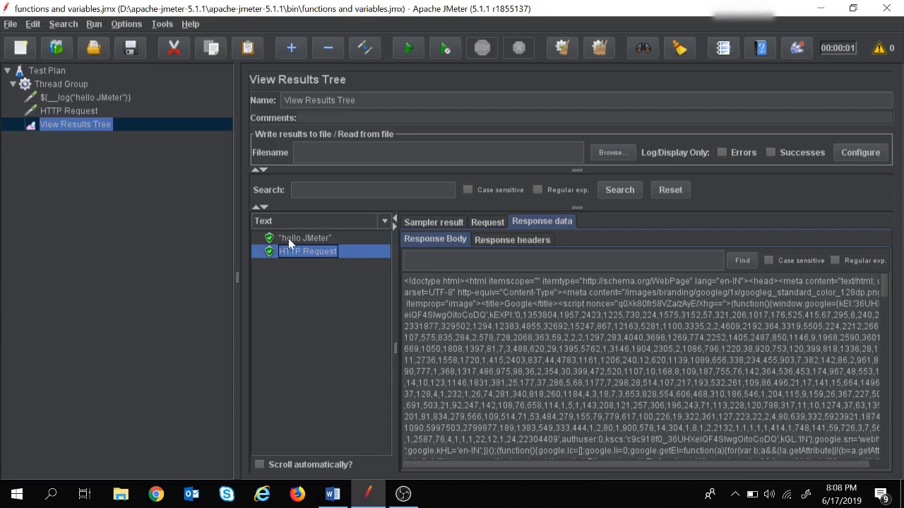
left_click(298, 239)
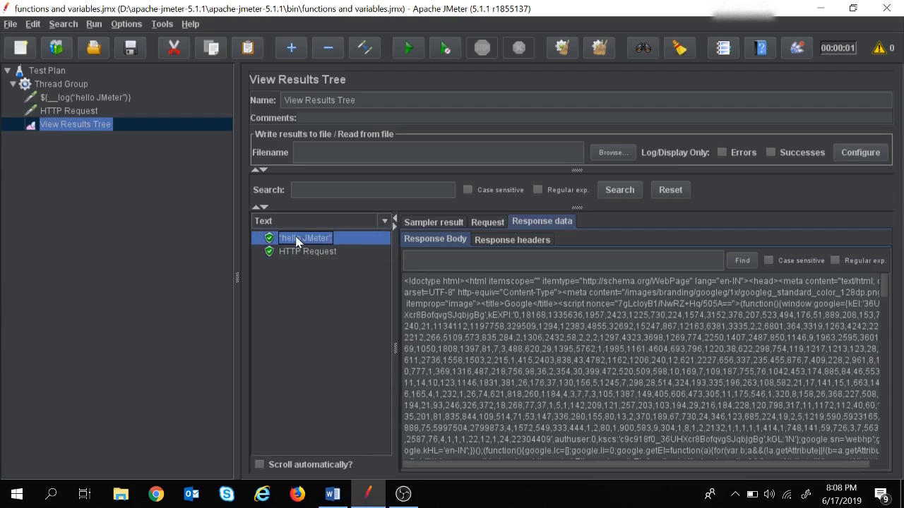
left_click(113, 98)
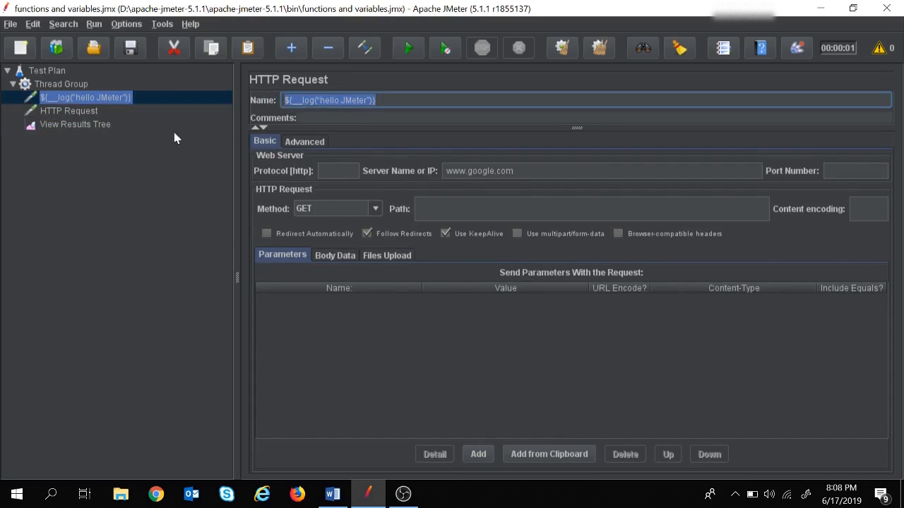
left_click(91, 122)
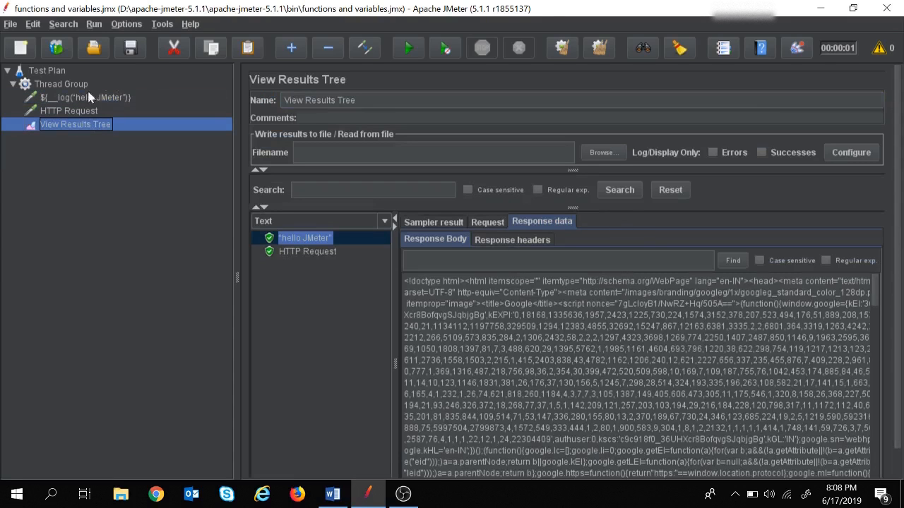
- Open the Function Helper dialog from the HTTP Request sampler and choose the __log function
left_click(83, 115)
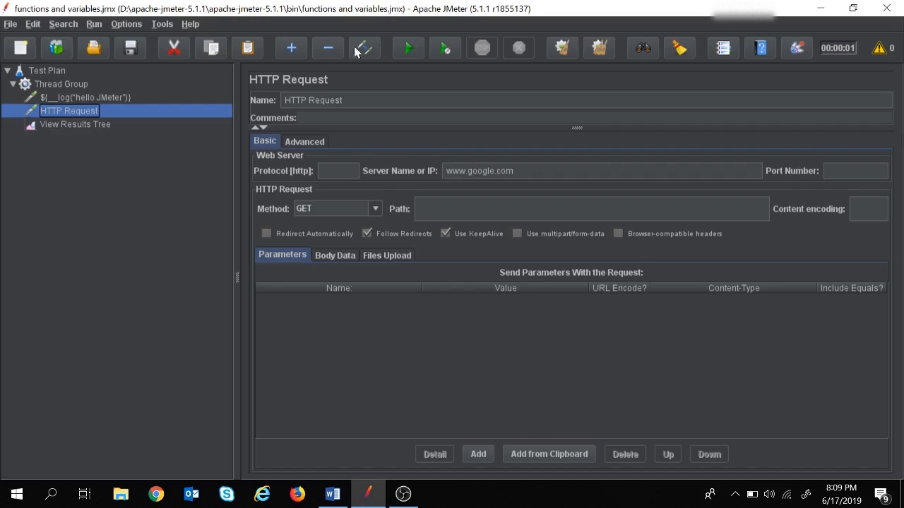
left_click(159, 25)
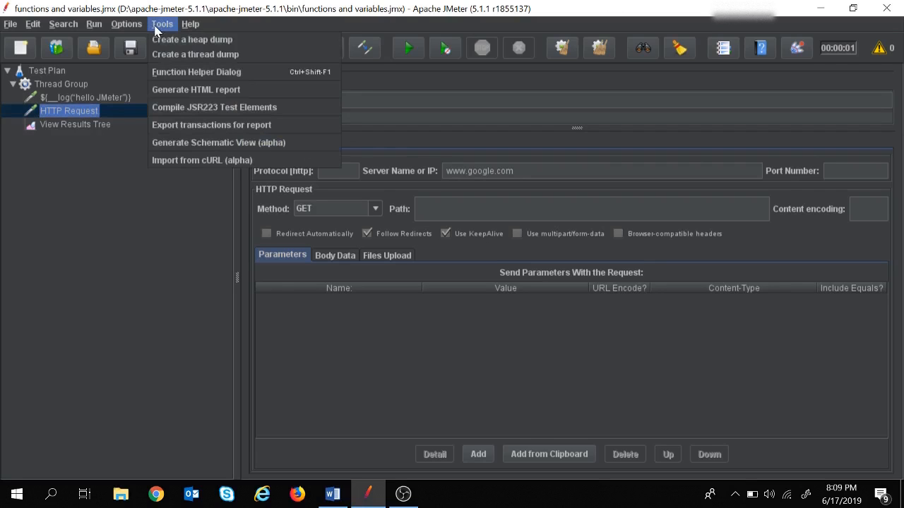
left_click(219, 72)
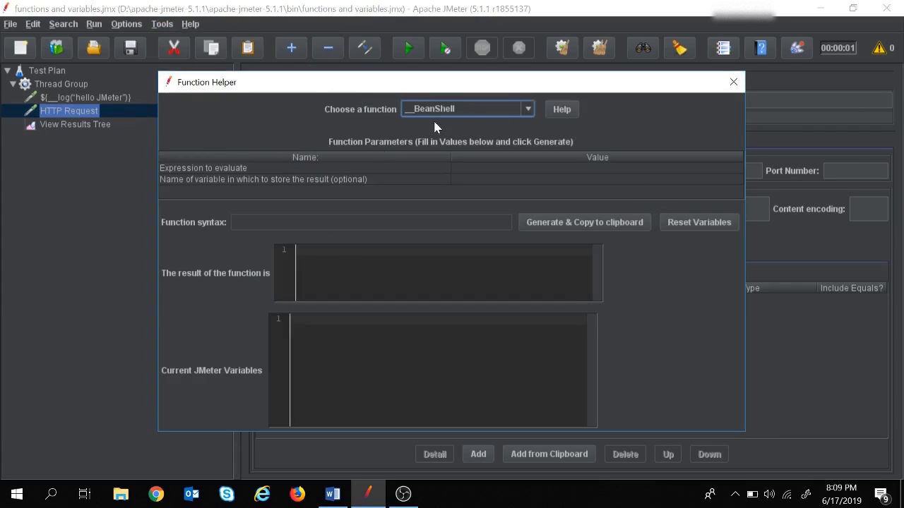
left_click(529, 110)
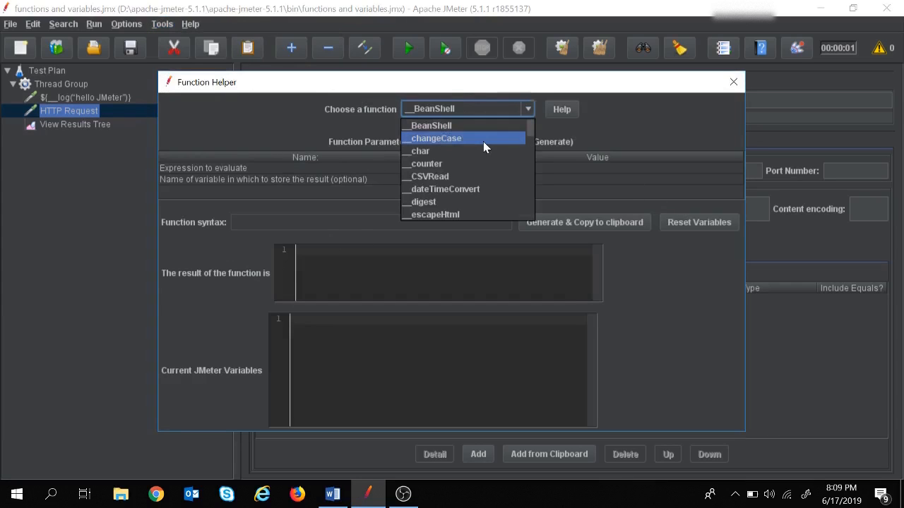
scroll(483, 141, "down", 7)
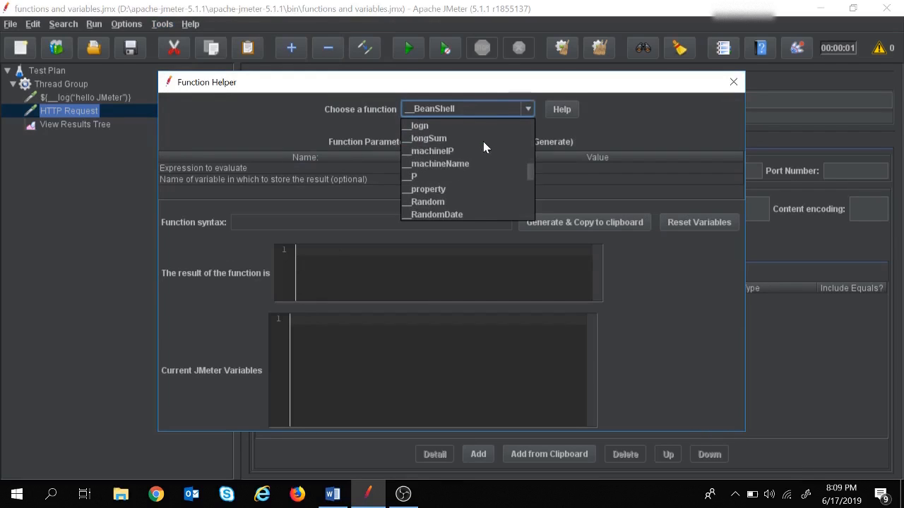
scroll(482, 141, "down", 3)
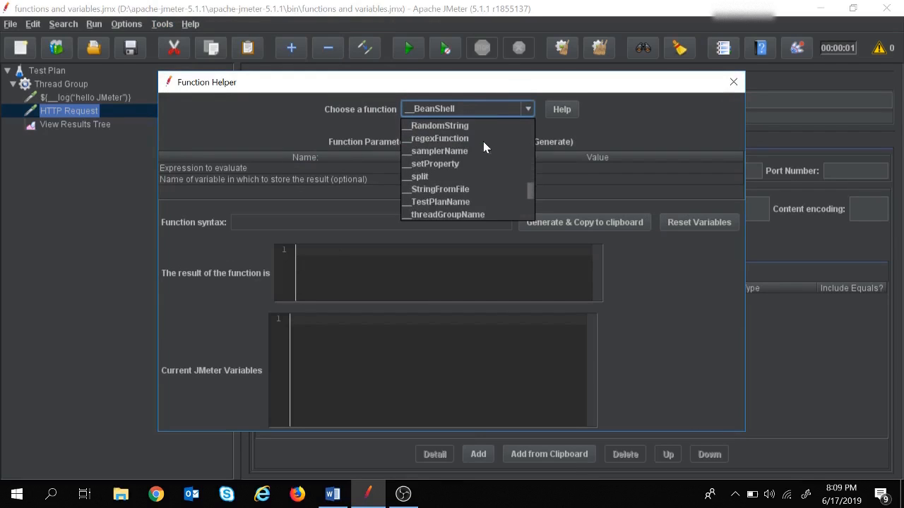
scroll(483, 141, "down", 1)
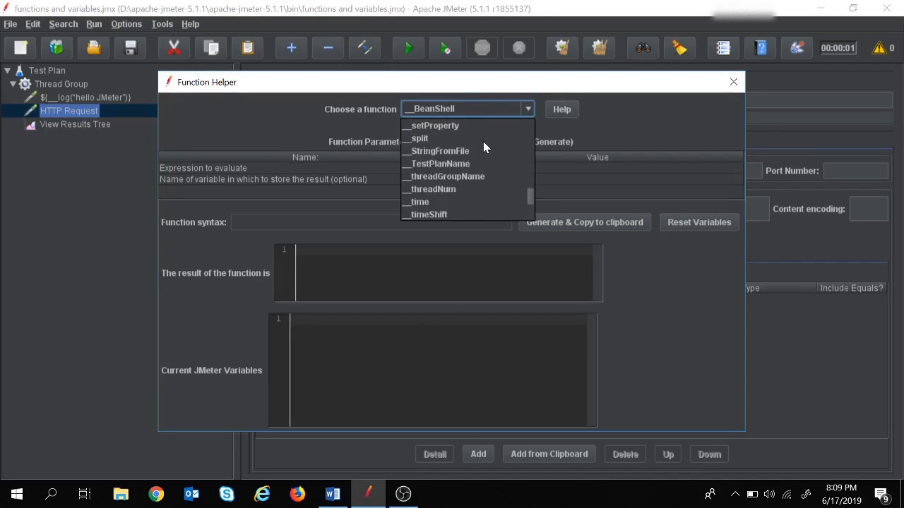
scroll(483, 141, "up", 4)
scroll(483, 142, "up", 1)
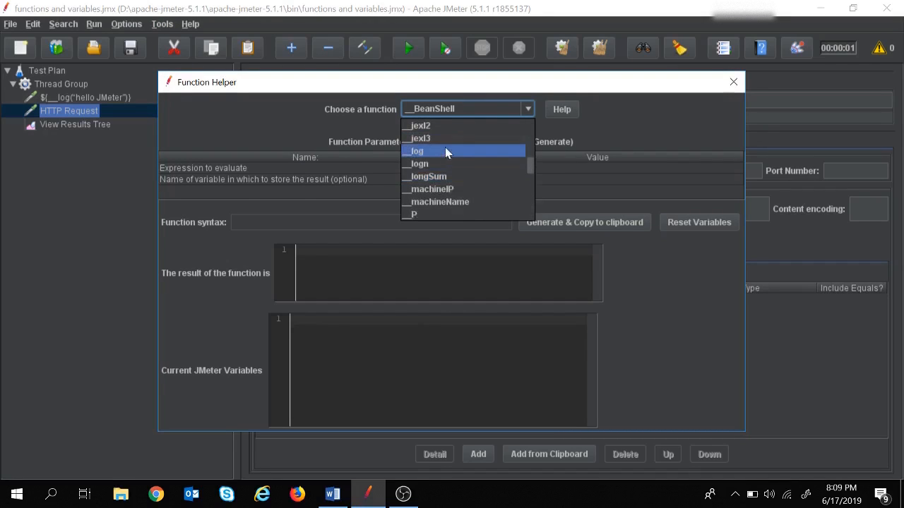
left_click(434, 153)
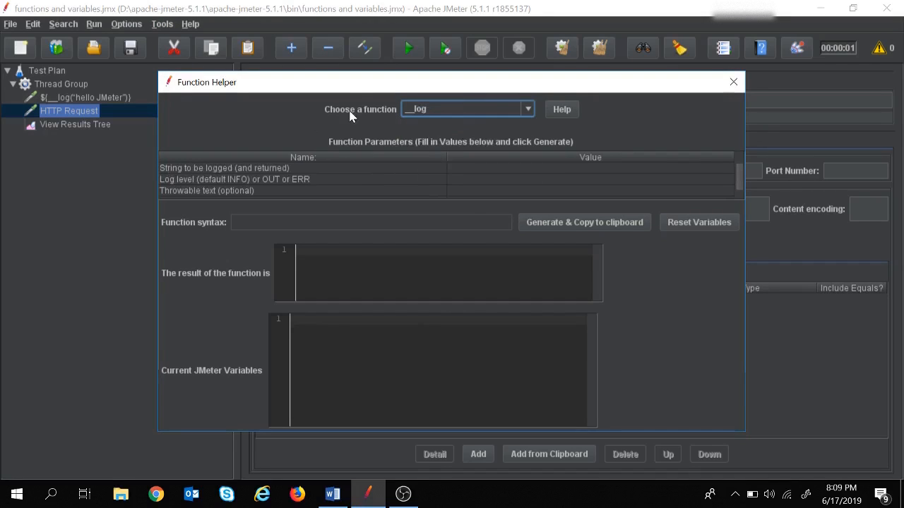
- Open the online manual entry for __log, review its parameters, and return to the Function Helper in JMeter
left_click(555, 106)
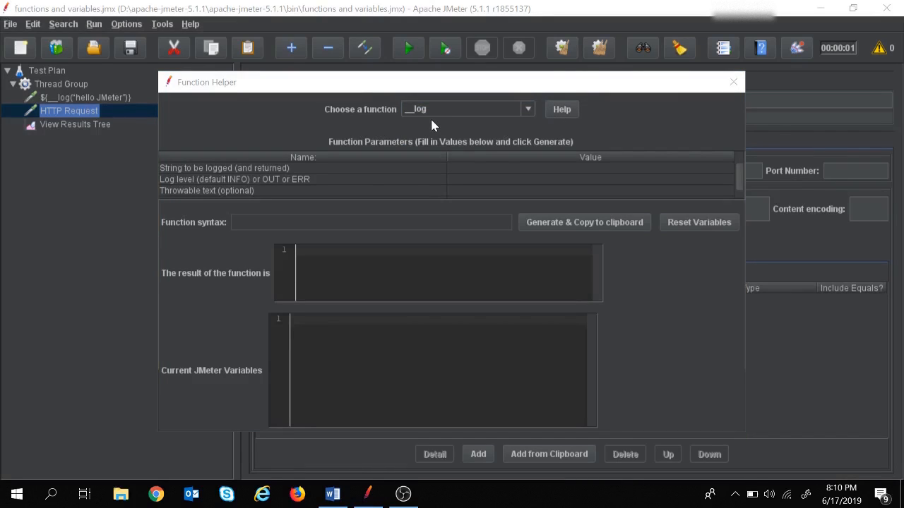
left_click(568, 113)
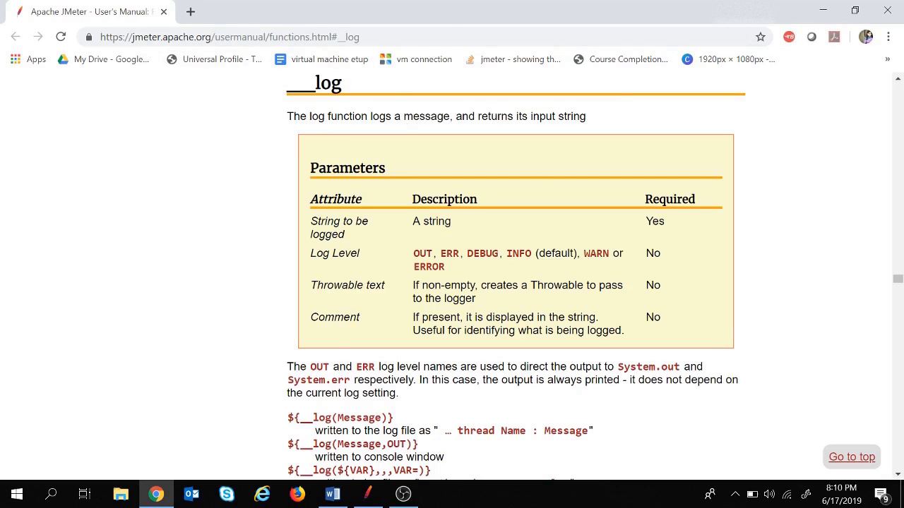
left_click(368, 494)
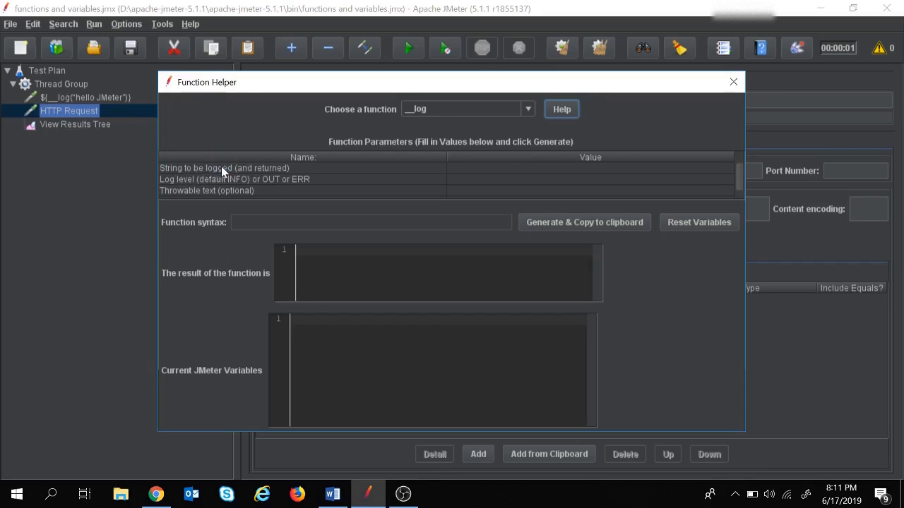
- Set the string to be logged to "welcome to JMeter" and generate the __log function syntax
double_click(469, 167)
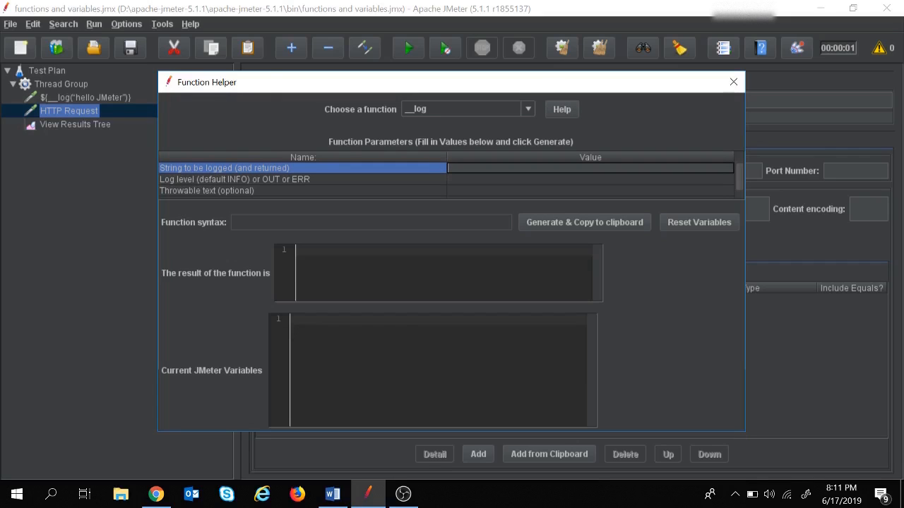
type("welcome to JMeter")
left_click(207, 181)
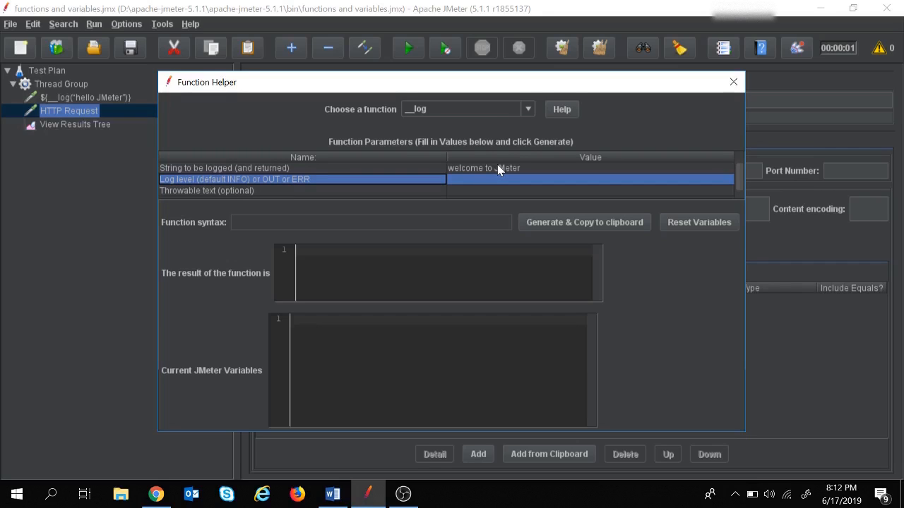
left_click(573, 224)
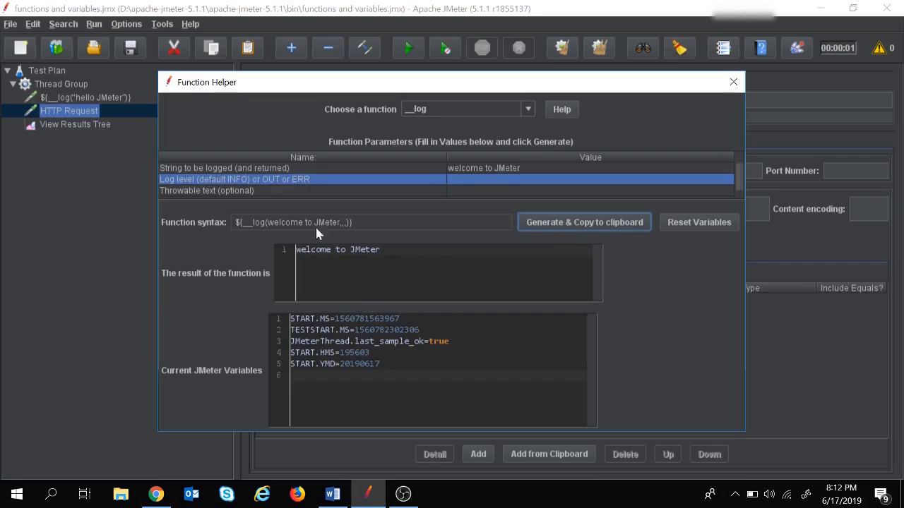
left_click(366, 223)
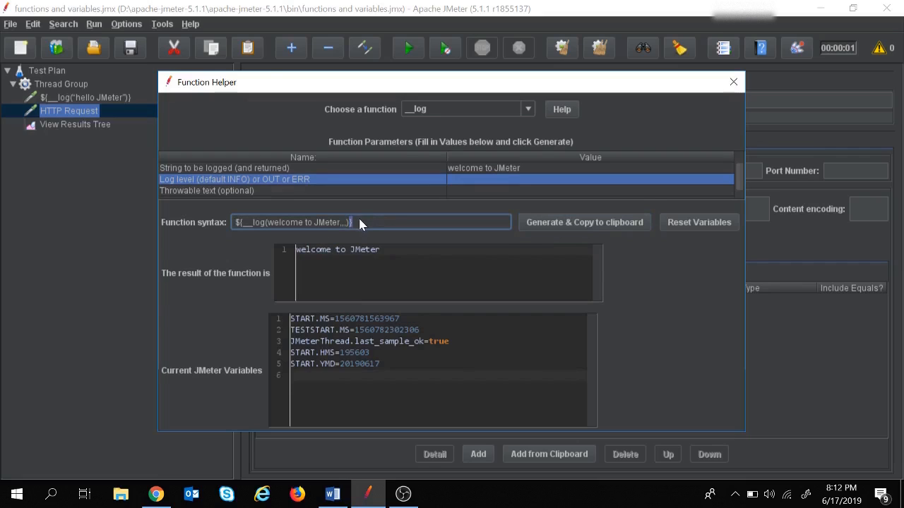
- Close the Function Helper and replace the HTTP Request sampler's name with the generated ${__log(welcome to JMeter,,,)} syntax
left_click_drag(358, 222, 228, 223)
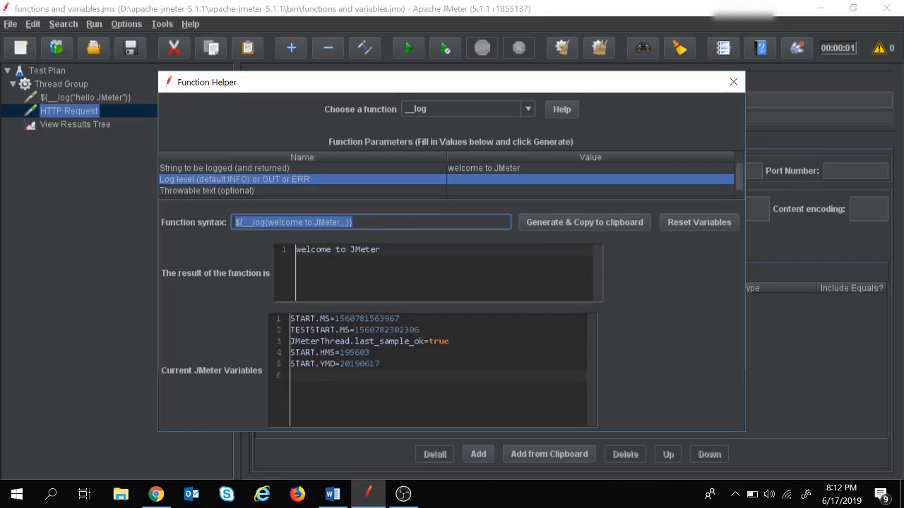
left_click(381, 250)
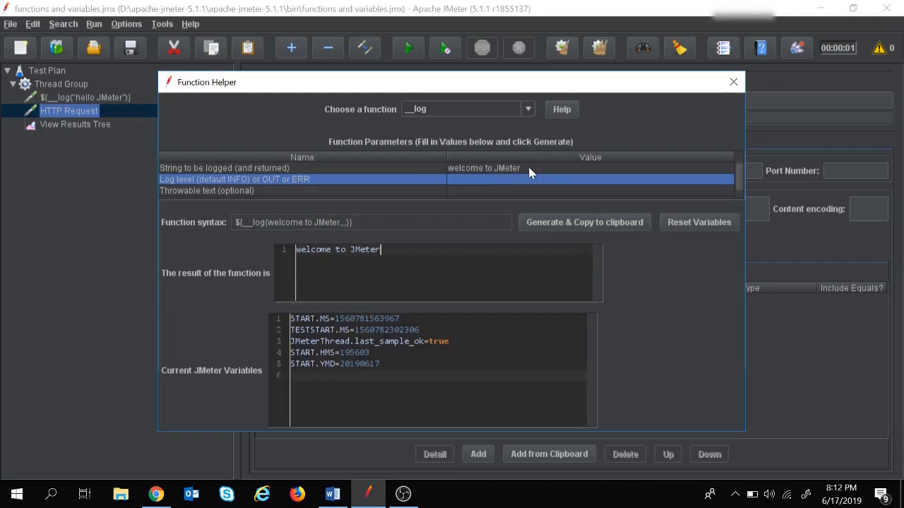
left_click(732, 83)
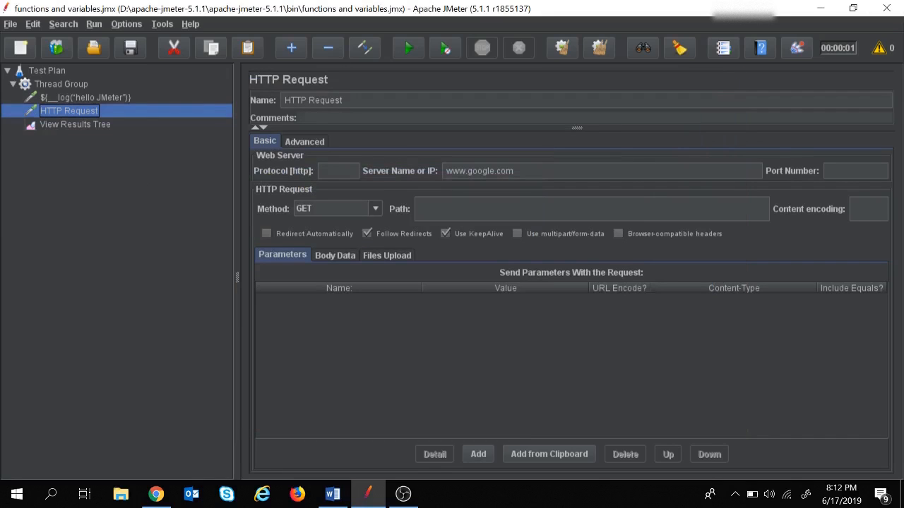
left_click_drag(345, 99, 256, 98)
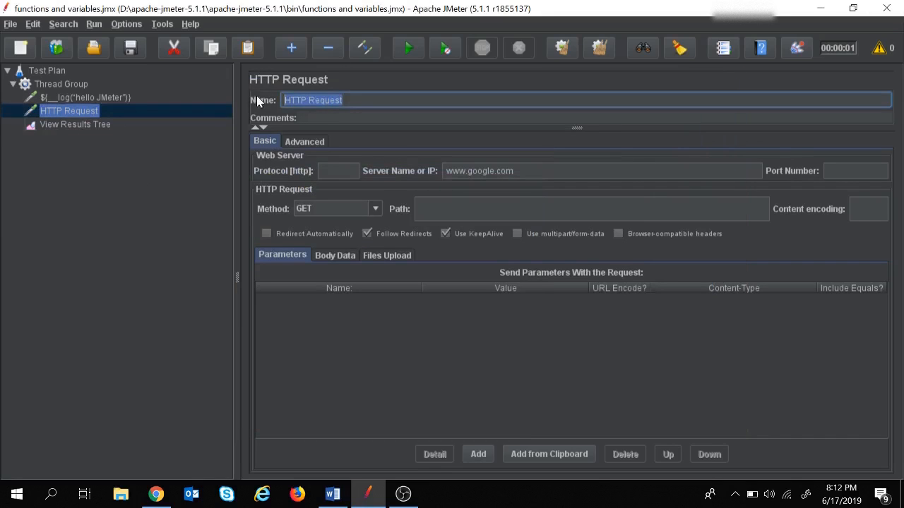
key("ctrl+v")
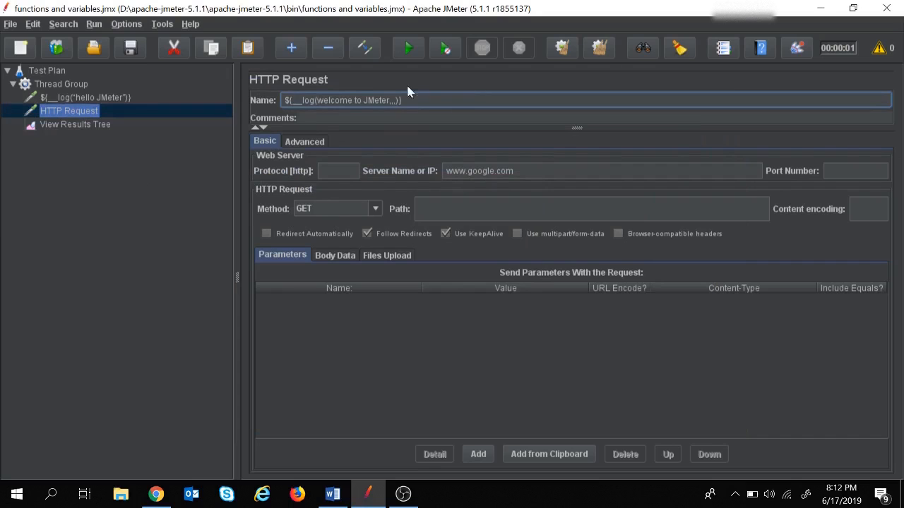
- Clear the old results in View Results Tree, run the test, and check the response data of both samplers
left_click(88, 127)
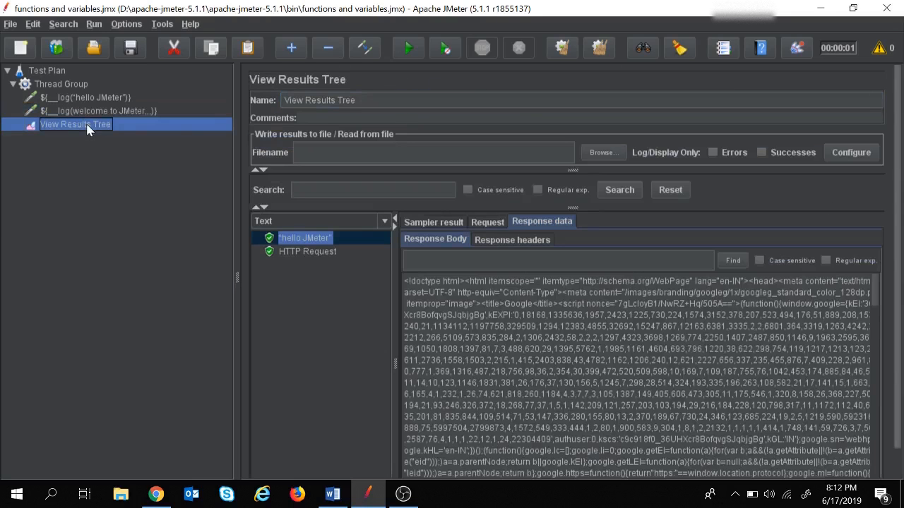
left_click(599, 49)
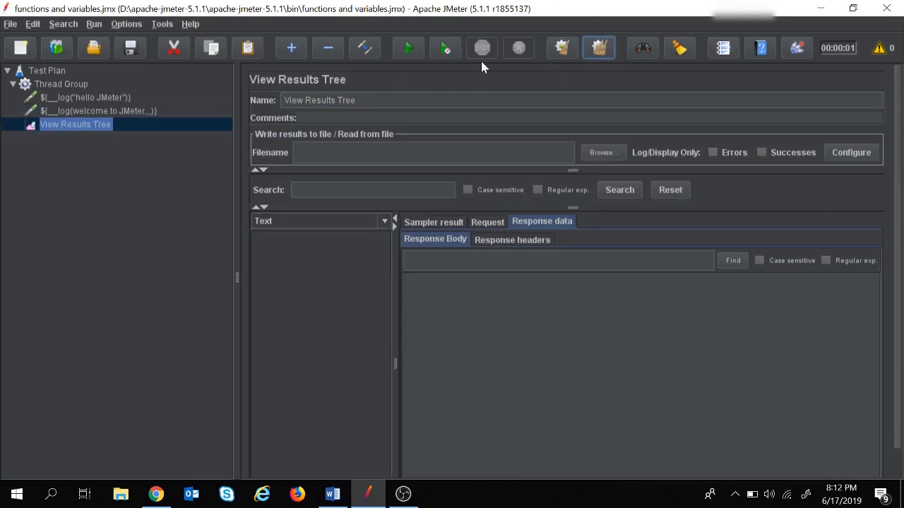
left_click(407, 49)
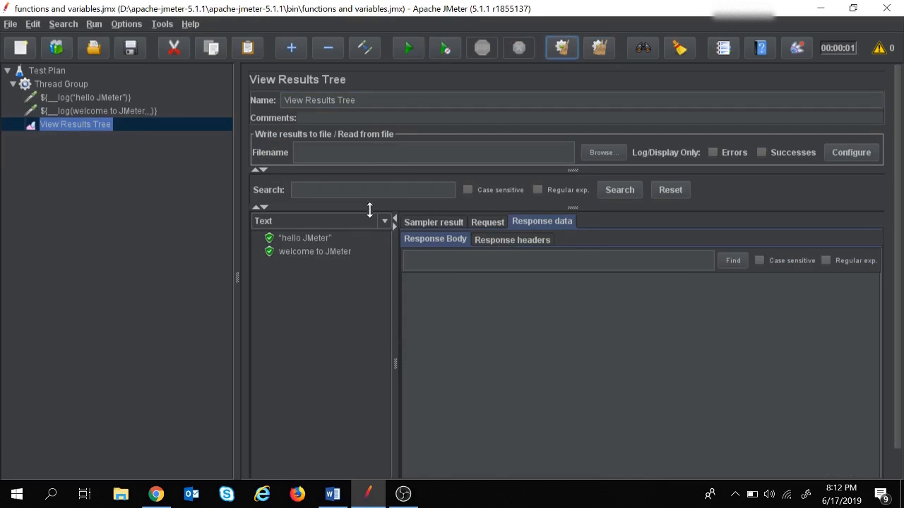
left_click(310, 238)
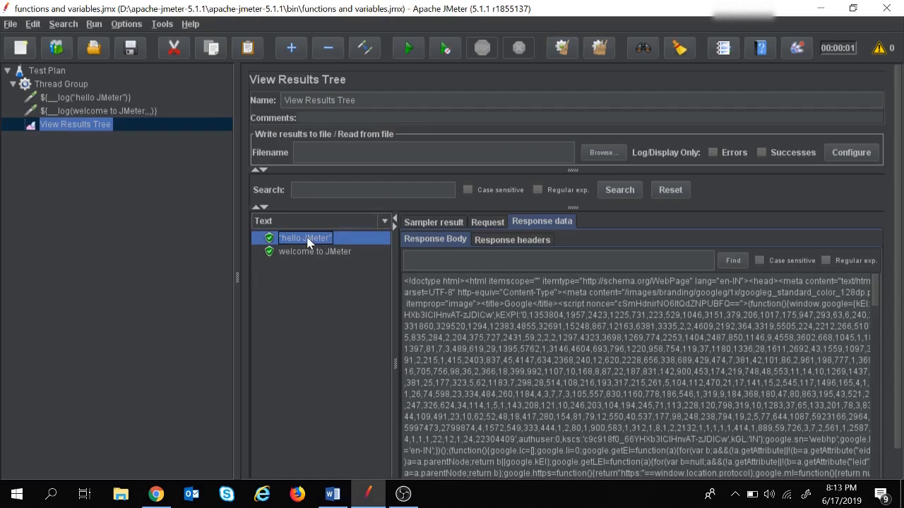
left_click(325, 253)
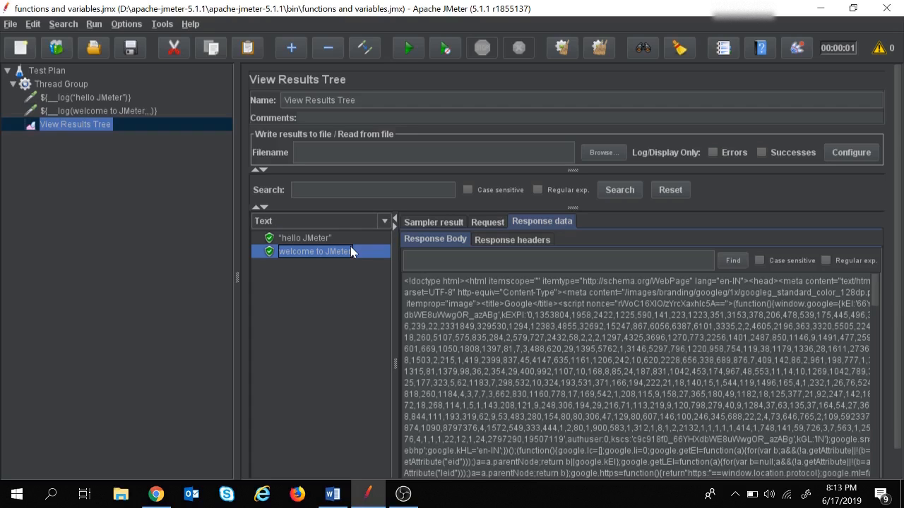
- Show the log viewer, enlarge it, and examine the LogFunction entries written by the two samplers
left_click(128, 26)
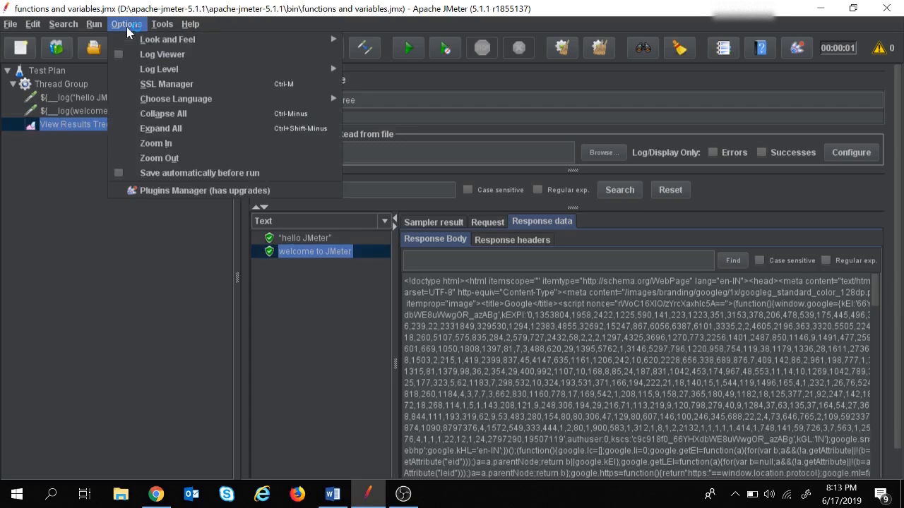
left_click(159, 56)
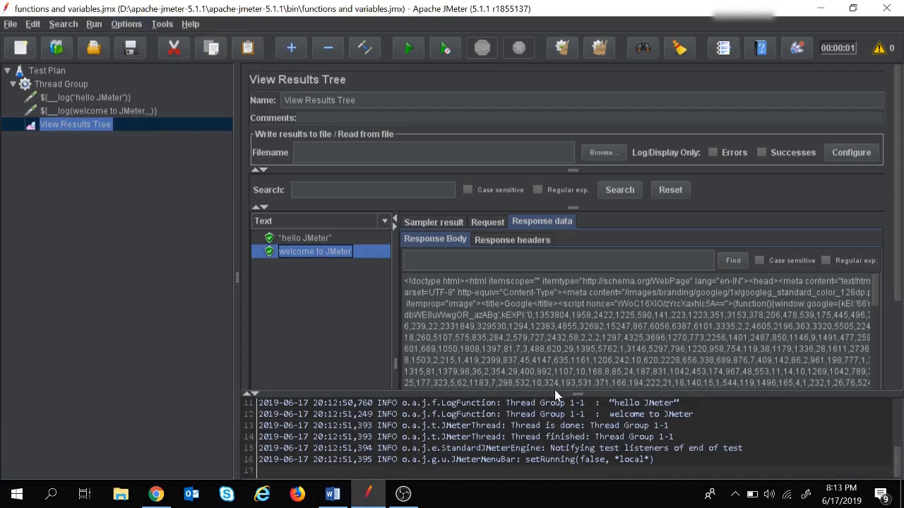
left_click_drag(555, 396, 551, 313)
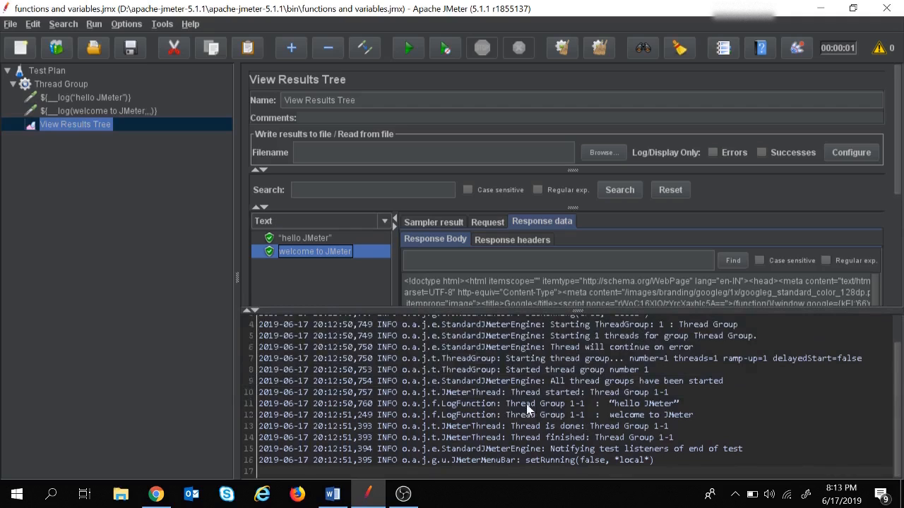
left_click_drag(455, 405, 690, 416)
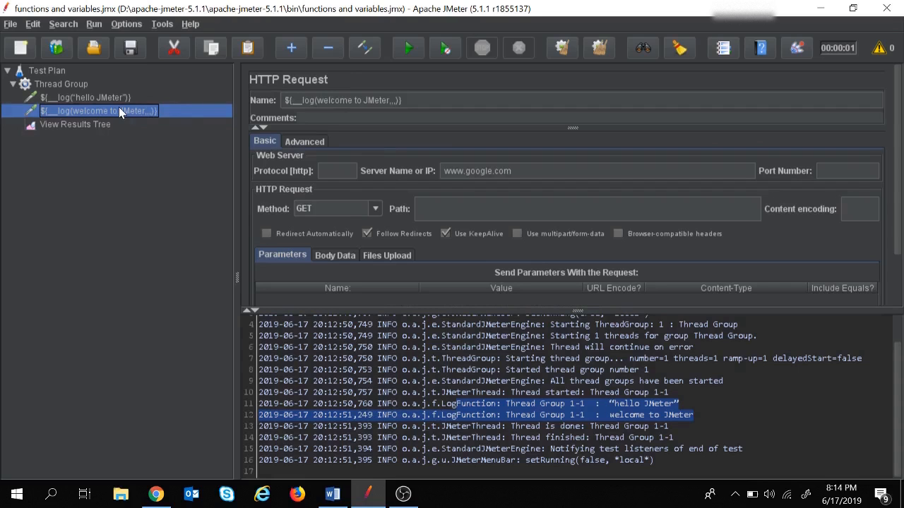
- Add another HTTP Request sampler to the Thread Group and place it directly above View Results Tree
left_click(75, 85)
right_click(74, 85)
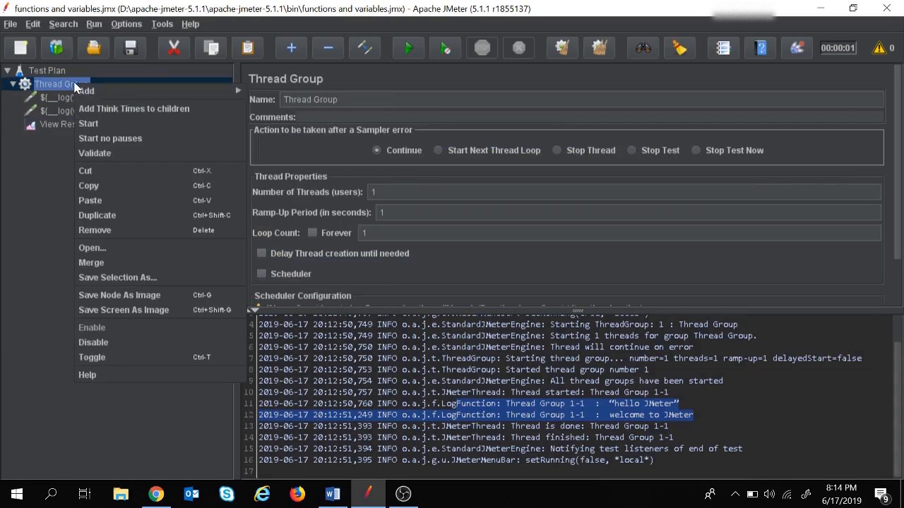
mouse_move(159, 90)
mouse_move(272, 89)
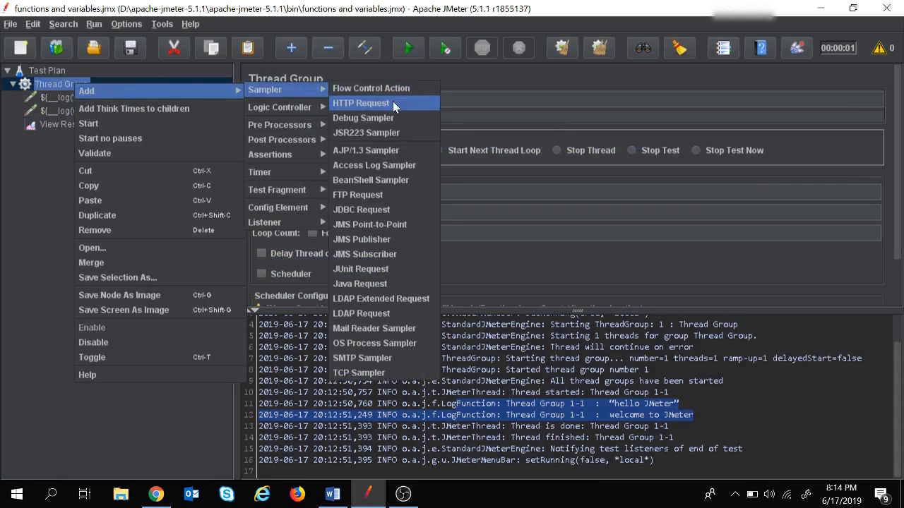
left_click(394, 106)
left_click_drag(87, 139, 100, 112)
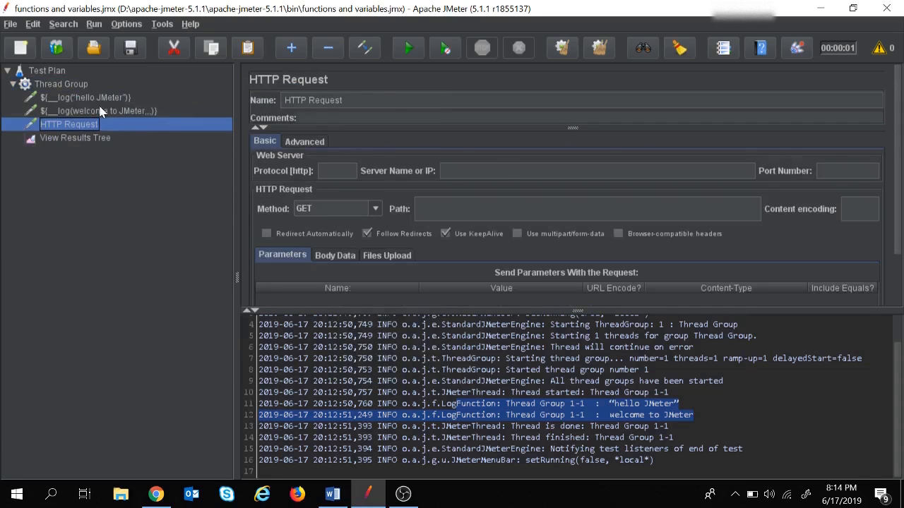
left_click(99, 112)
left_click_drag(514, 171, 382, 162)
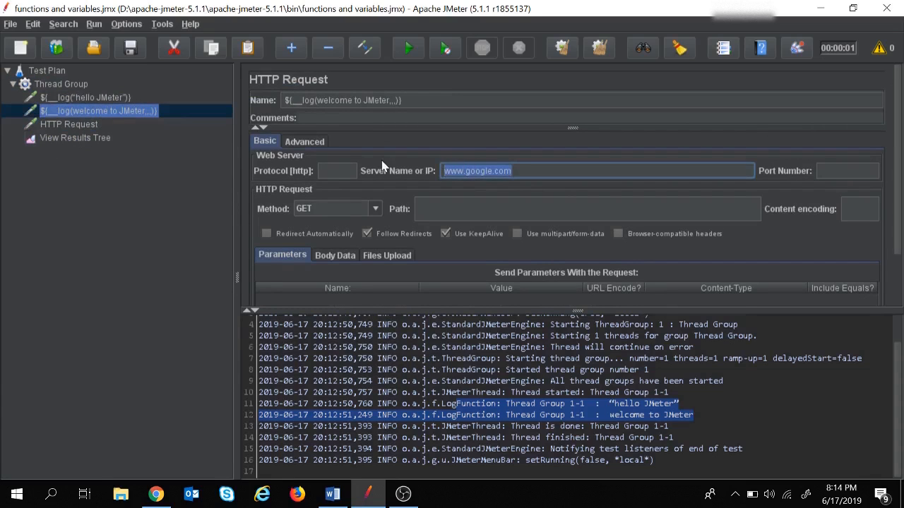
left_click(78, 125)
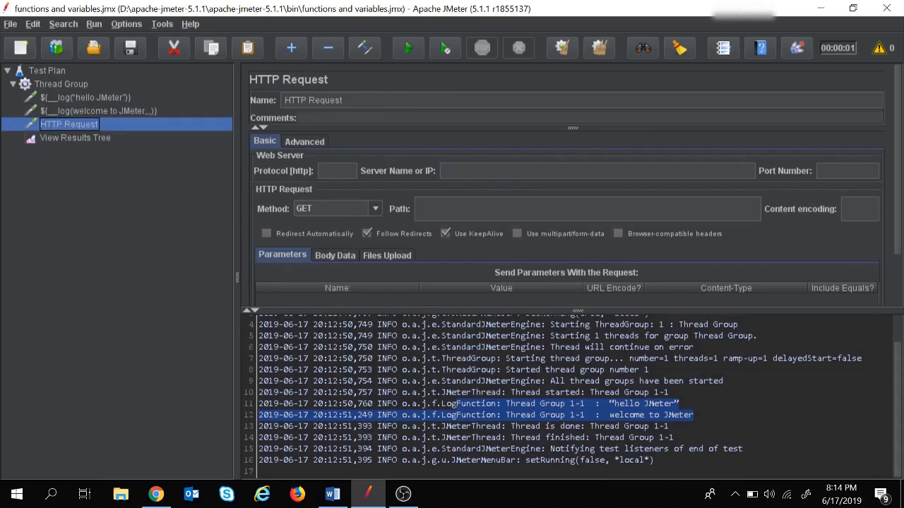
key("ctrl+v")
left_click(403, 118)
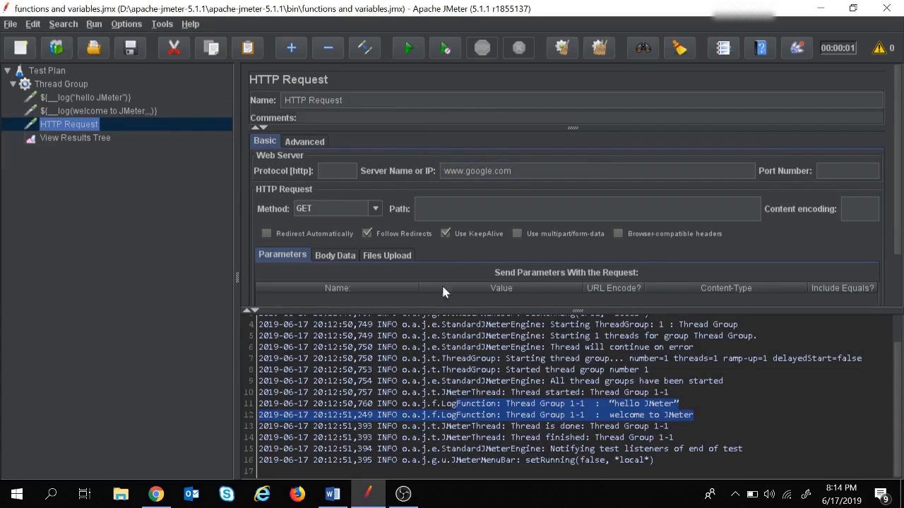
- Hide the log viewer and open the Function Helper dialog for the __BeanShell function
left_click(122, 27)
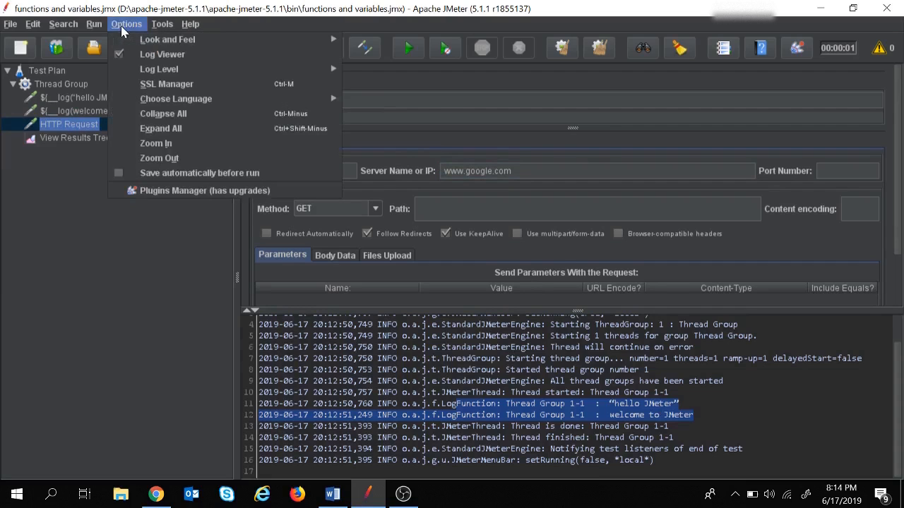
left_click(187, 55)
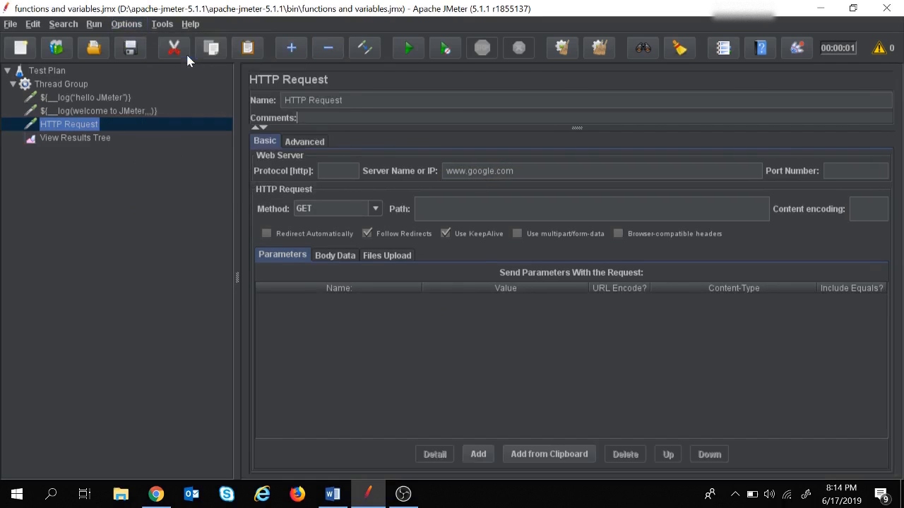
left_click(159, 26)
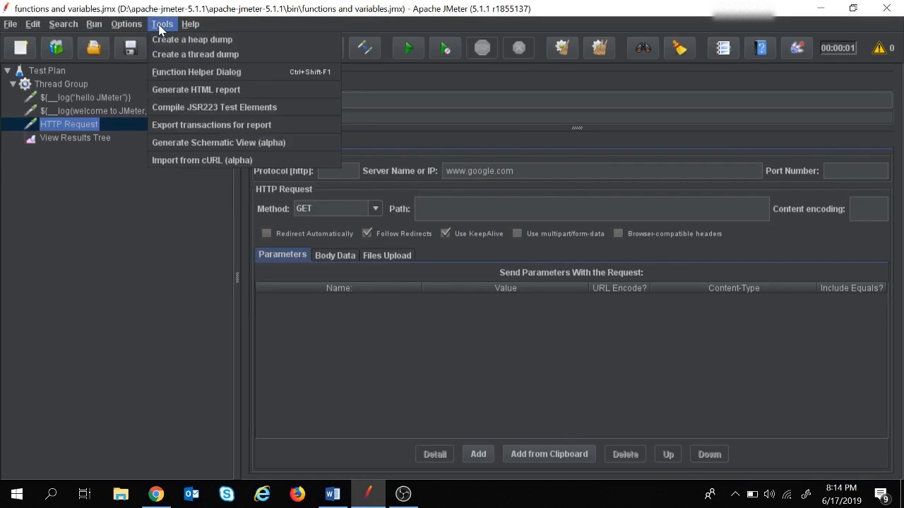
left_click(185, 74)
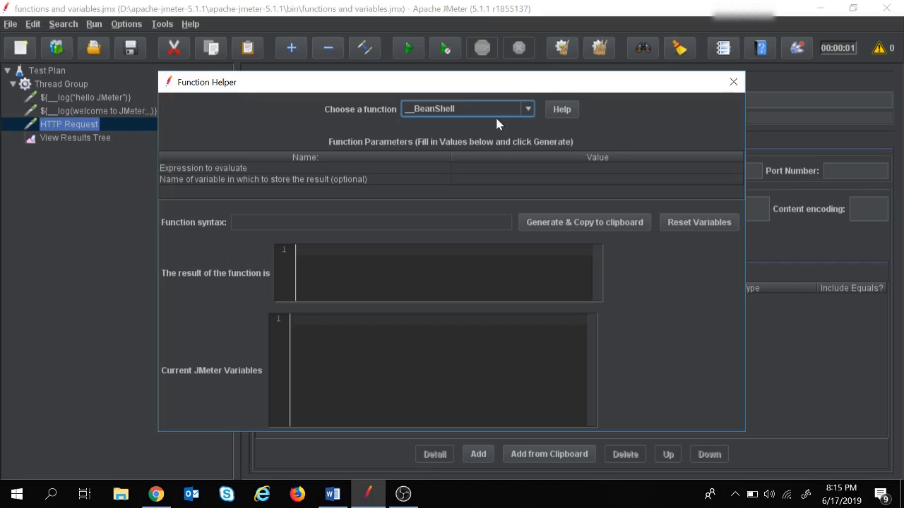
- Switch to the Word notes and add "Beanshell:- it evaluates the script passed to it and returns the result" below the log syntax
left_click(333, 493)
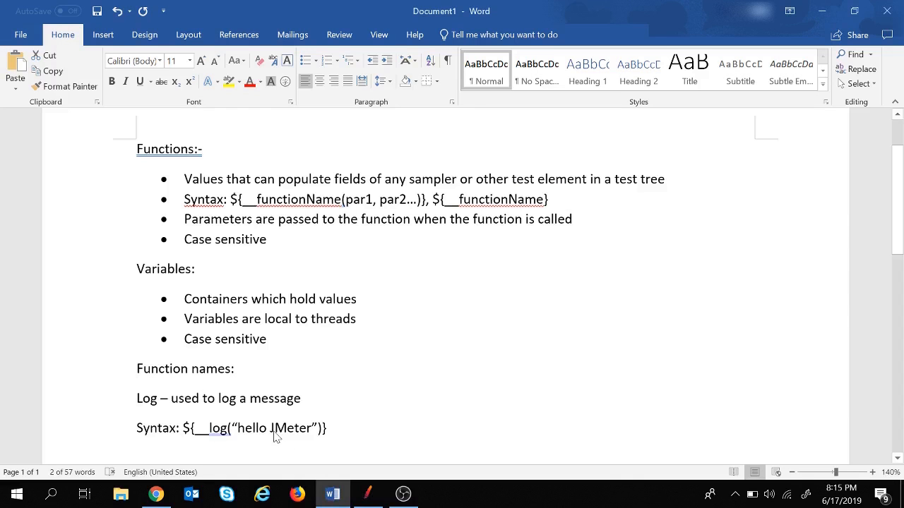
left_click(328, 428)
key("Return")
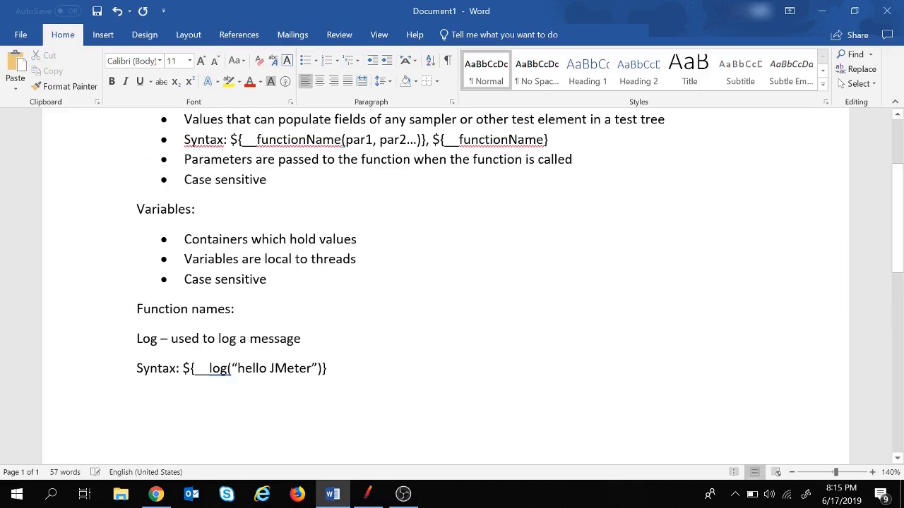
type("Beans")
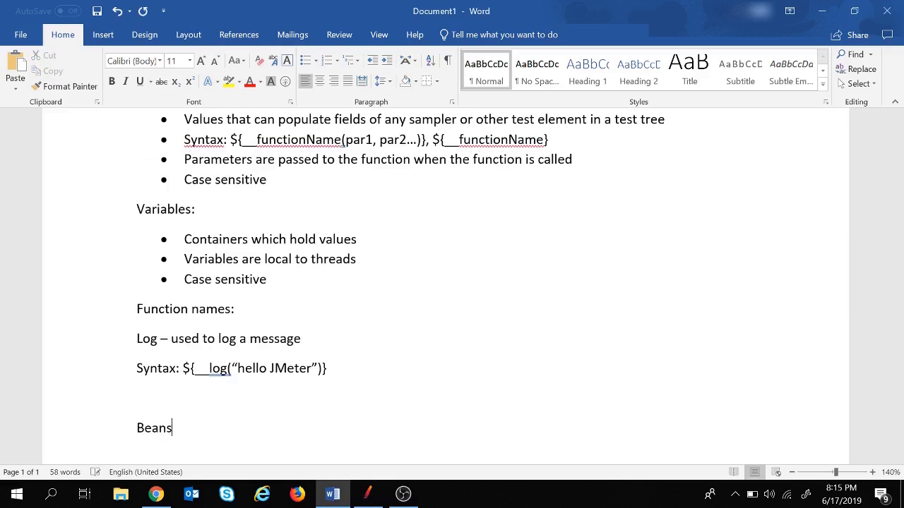
type("hell:- it eba")
key("BackSpace")
key("BackSpace")
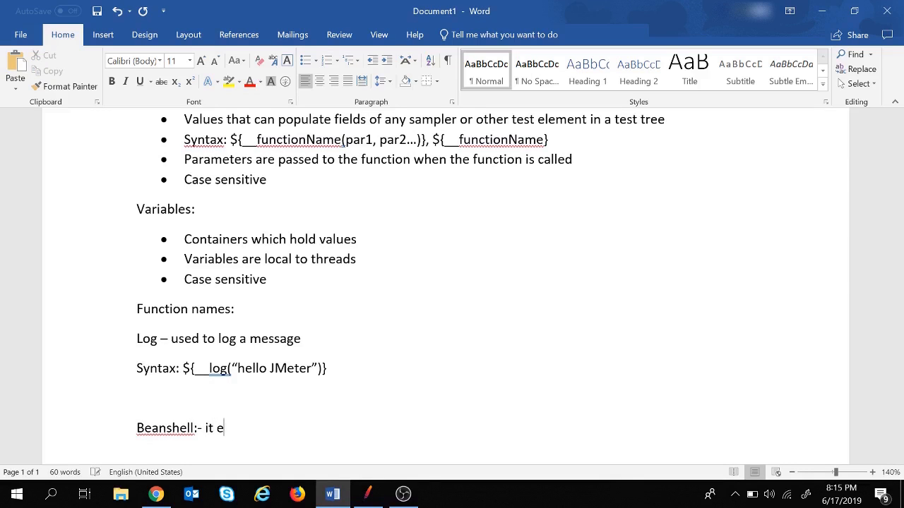
type("valuates the scr")
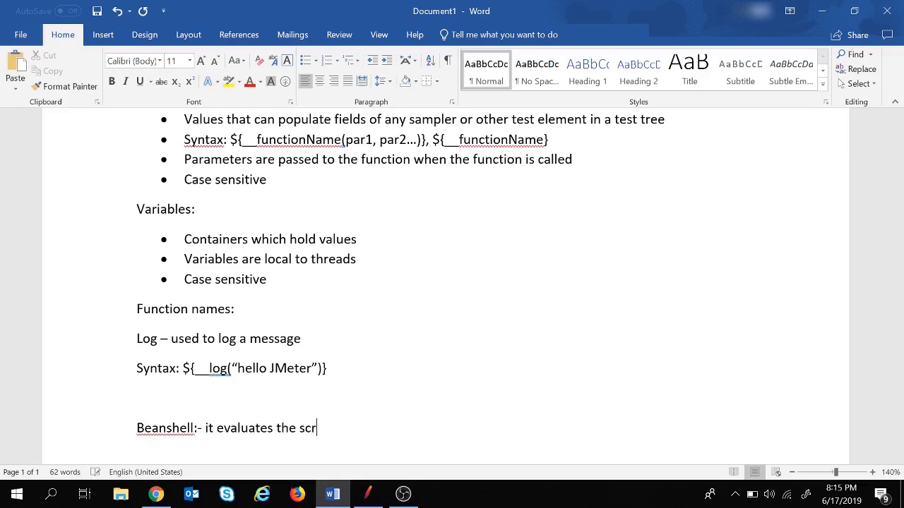
type("ipt passed to it")
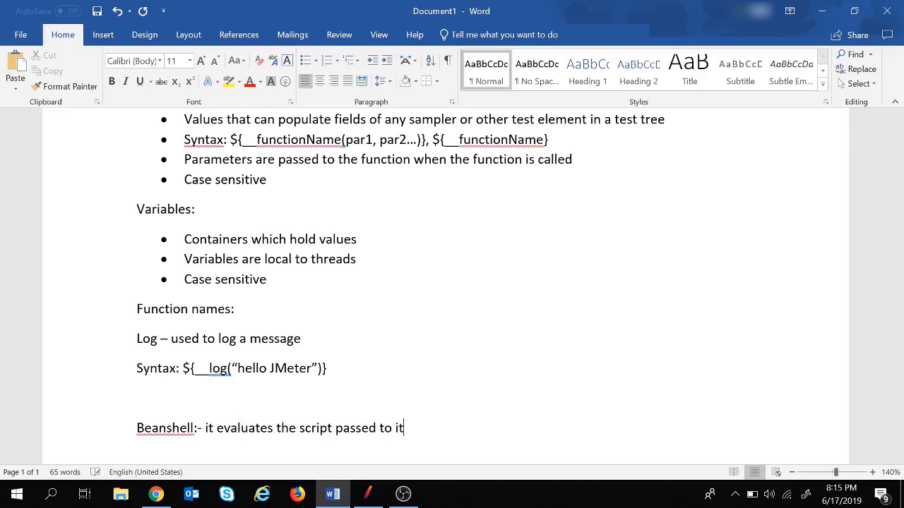
type(" and returns ")
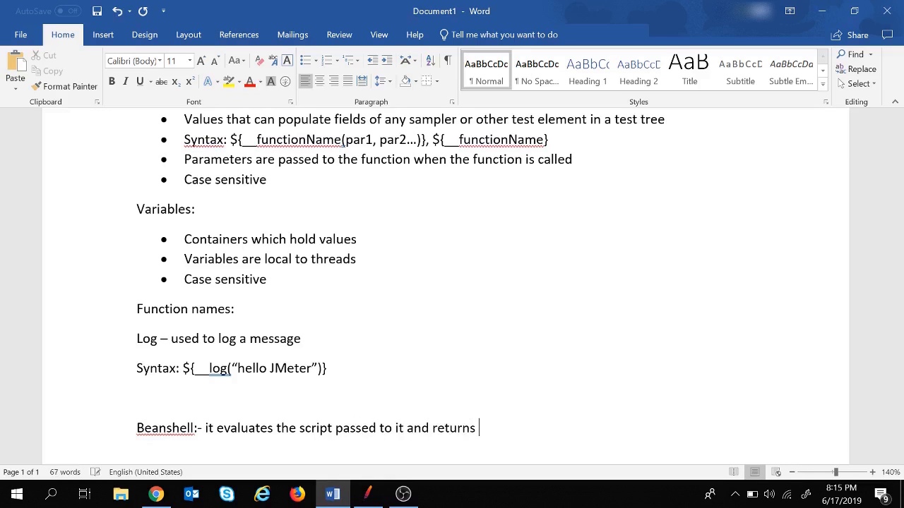
type("the result")
key("Return")
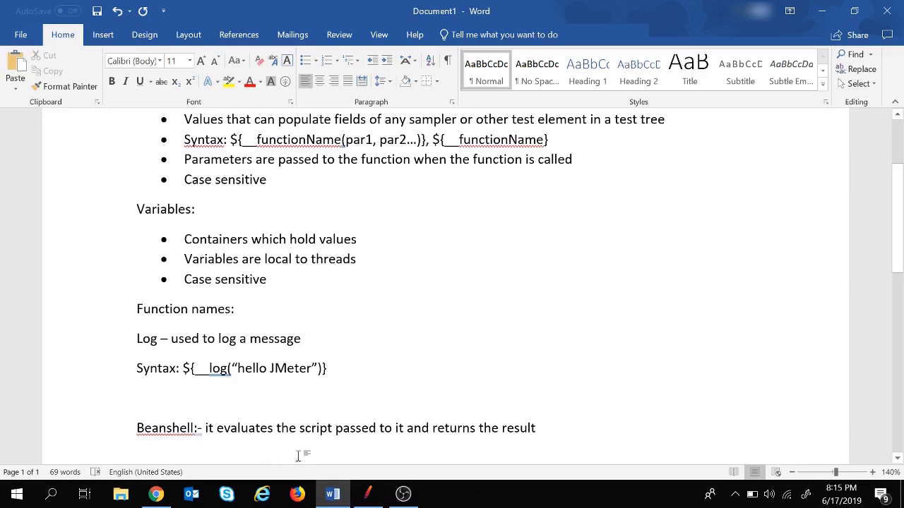
- Return to JMeter's Function Helper, set the expression to evaluate to 1234*678, and generate the __BeanShell syntax
left_click(367, 494)
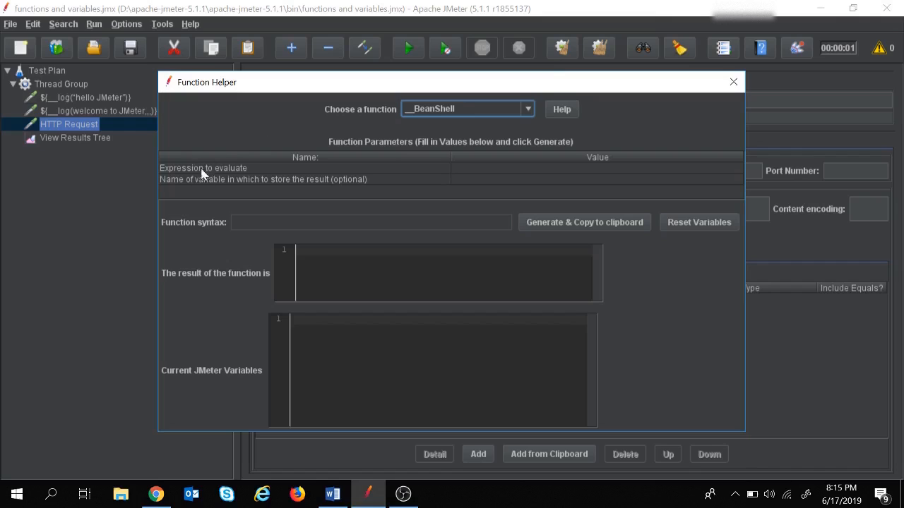
left_click(480, 168)
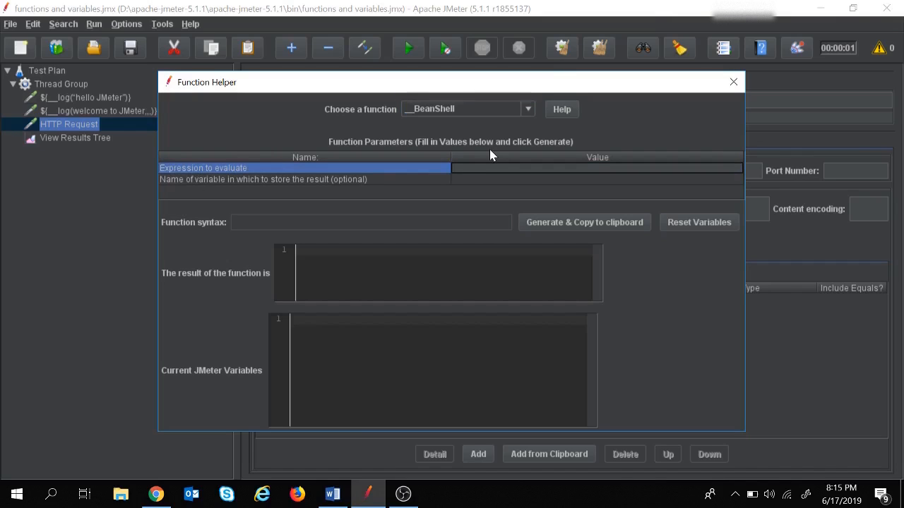
type("1234*678")
key("shift+Left")
key("shift+Left")
key("shift+Left")
key("shift+Left")
key("shift+Left")
key("shift+Left")
key("shift+Left")
key("shift+Left")
left_click(563, 221)
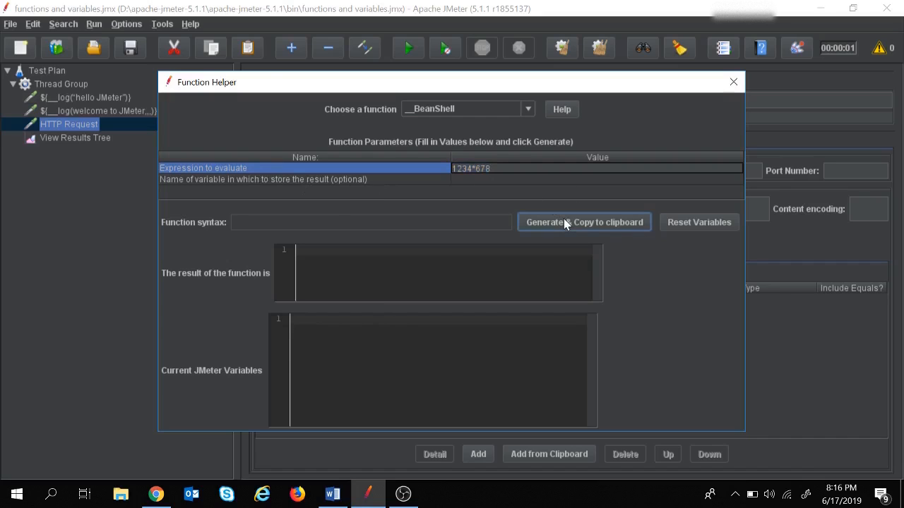
- Copy the generated function syntax and add "Syntax: ${__BeanShell(1234*678,)}" below the Beanshell description in the Word notes
left_click_drag(349, 222, 228, 195)
key("ctrl+c")
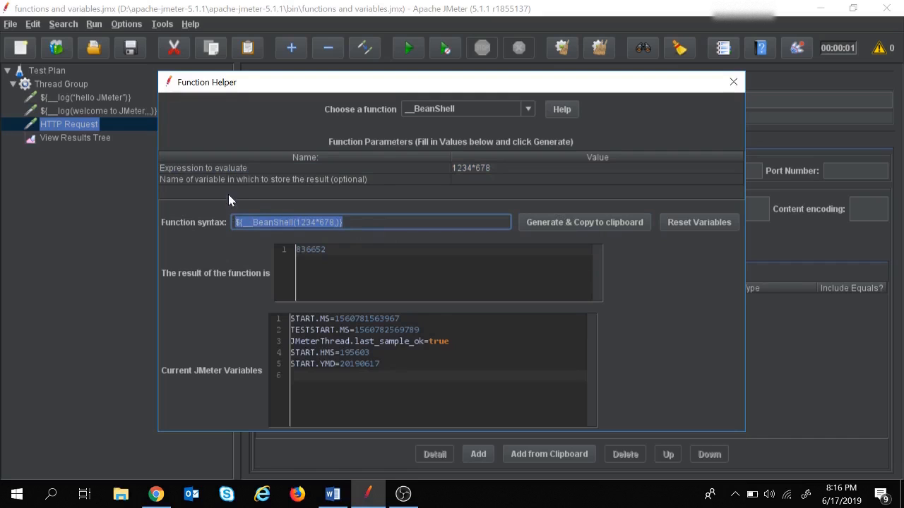
left_click(345, 499)
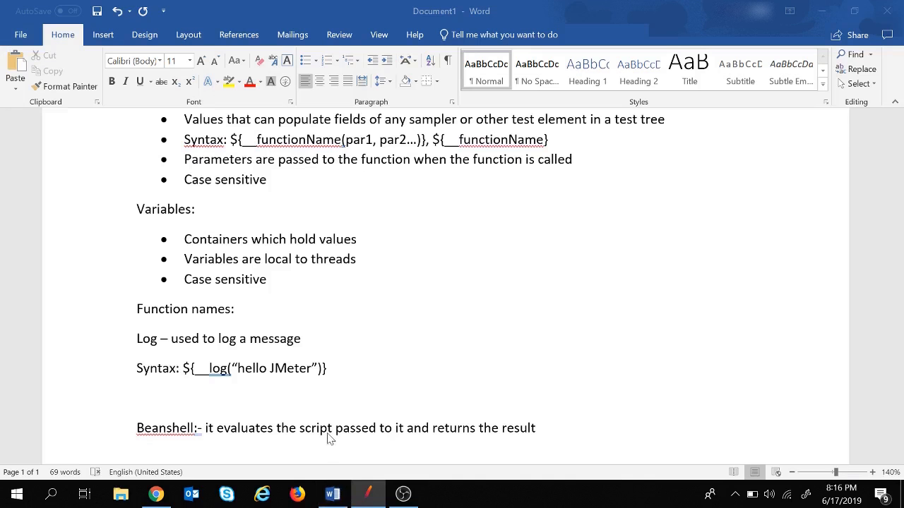
left_click(580, 431)
key("Return")
type("syant")
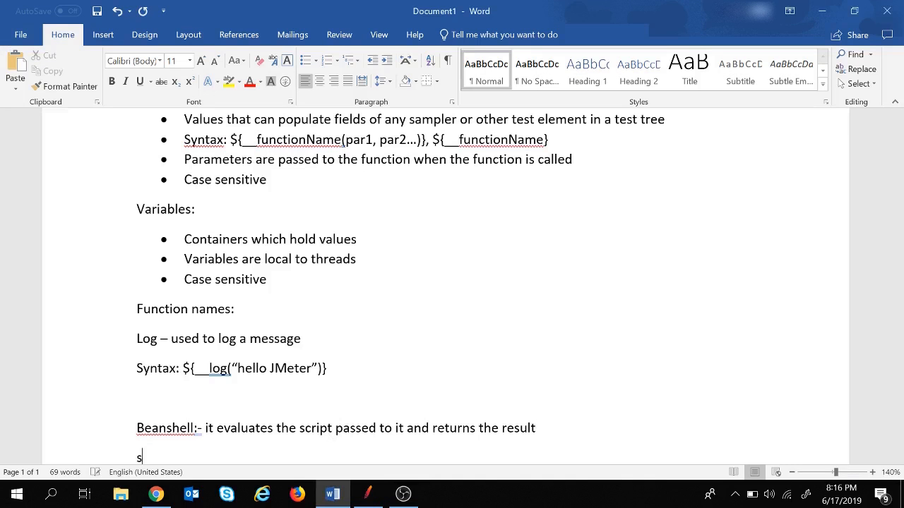
key("BackSpace")
key("BackSpace")
key("BackSpace")
type("ntax:")
key("ctrl+v")
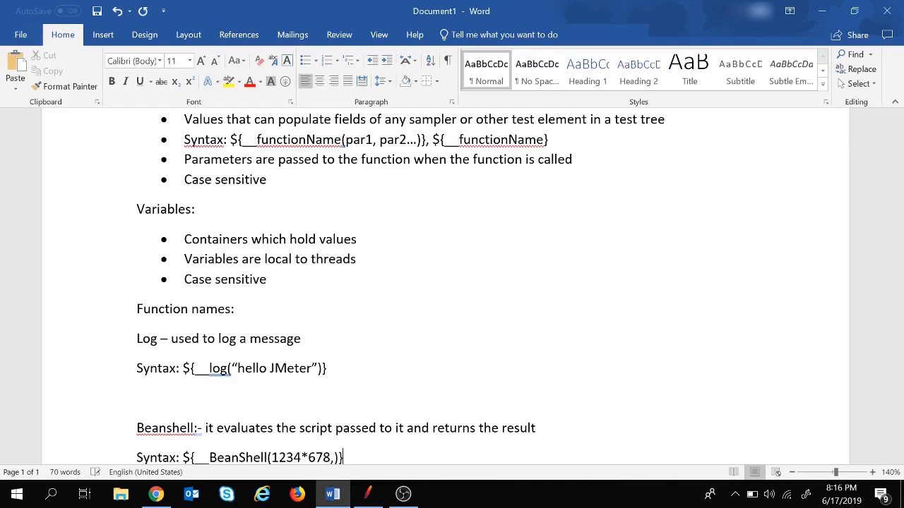
key("Return")
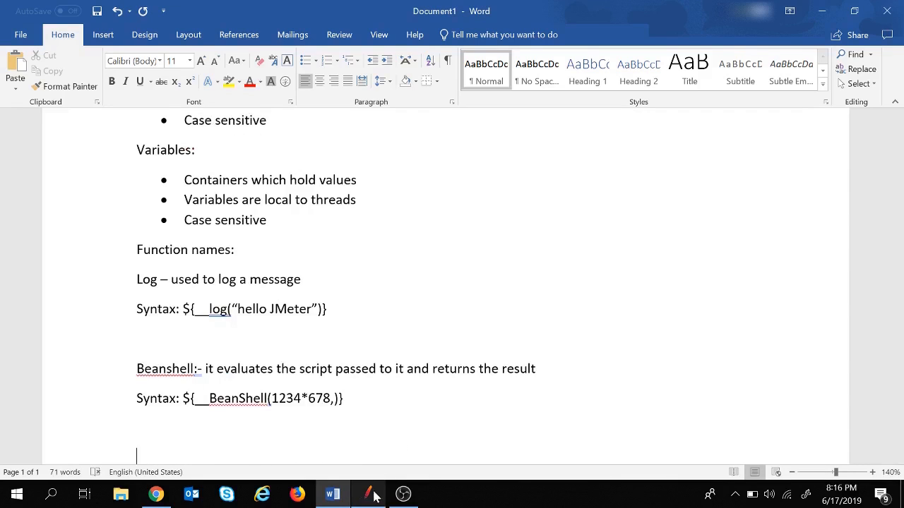
- Return to JMeter, close the Function Helper and rename the HTTP Request sampler to ${__BeanShell(1234*678,)}
left_click(368, 494)
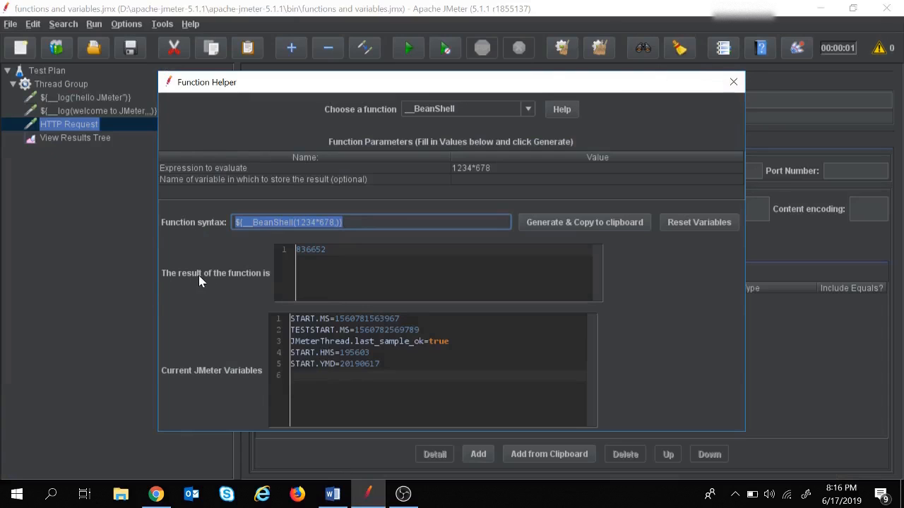
left_click_drag(326, 250, 295, 250)
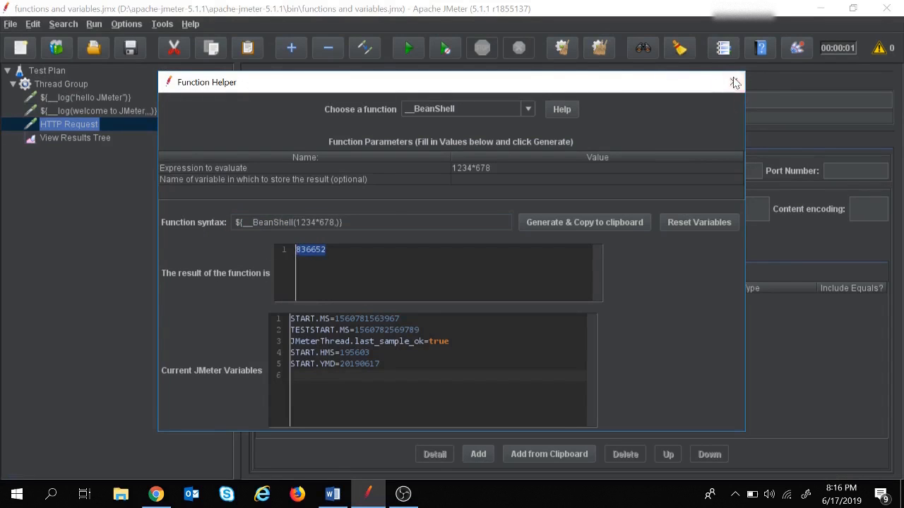
left_click(732, 82)
left_click_drag(343, 100, 284, 100)
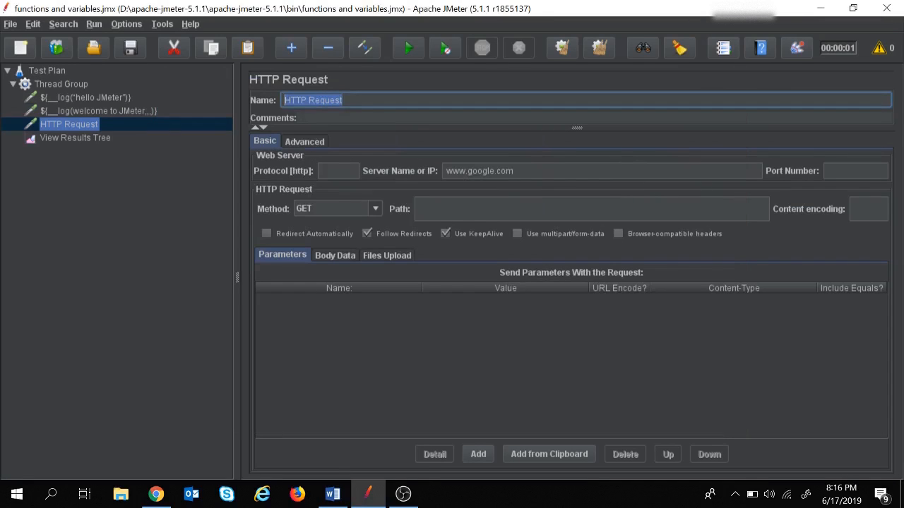
key("ctrl+v")
- Disable both __log samplers in the Thread Group
left_click(111, 111)
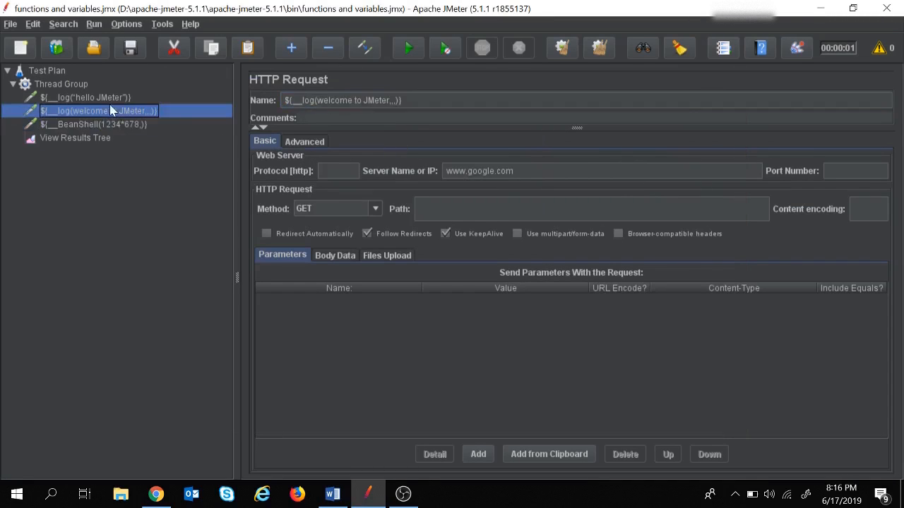
left_click(106, 99, "ctrl")
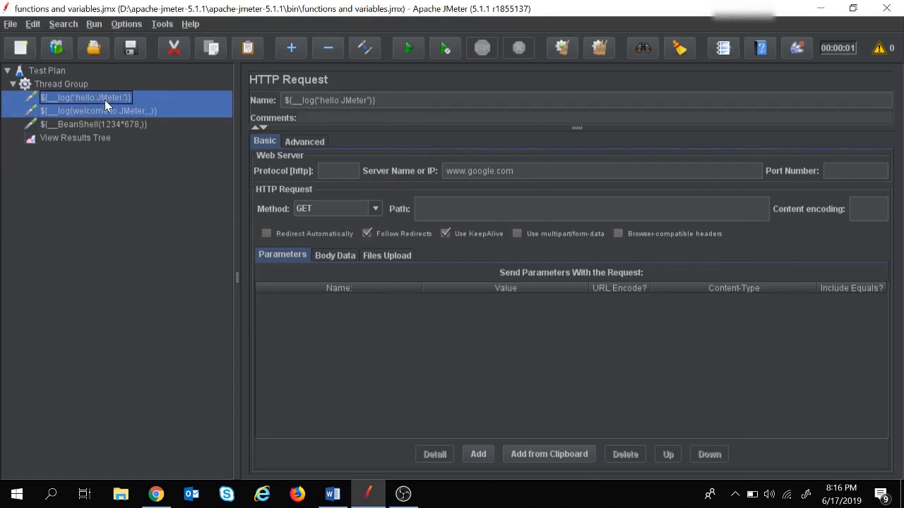
right_click(105, 99)
left_click(134, 324)
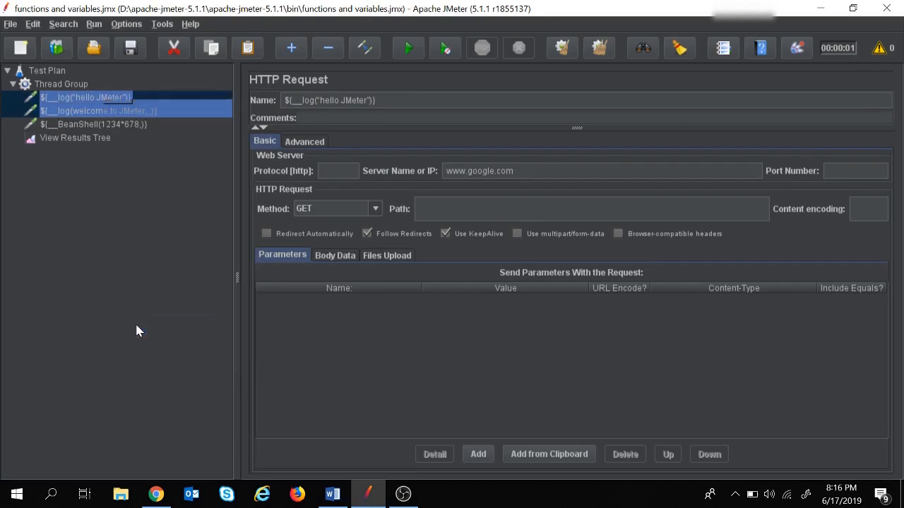
- Clear all previous results, run the test plan and open the sampler's response in View Results Tree
left_click(93, 139)
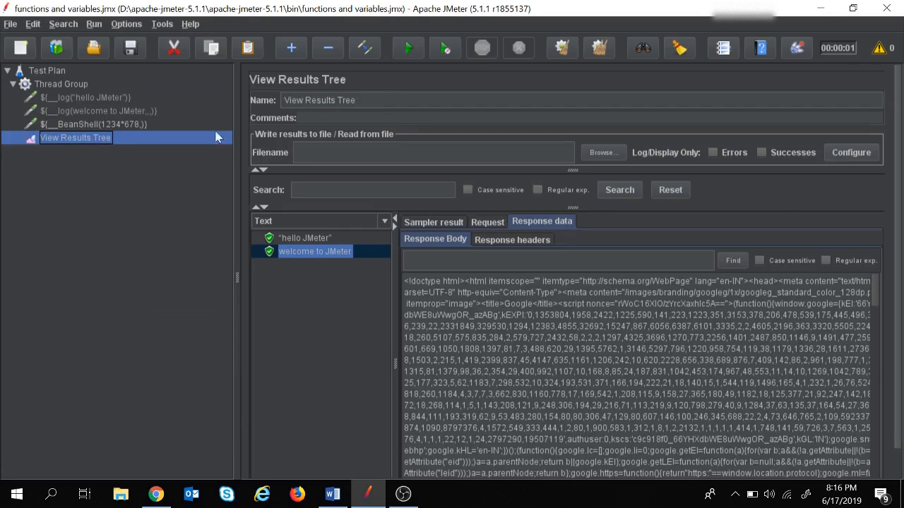
left_click(606, 44)
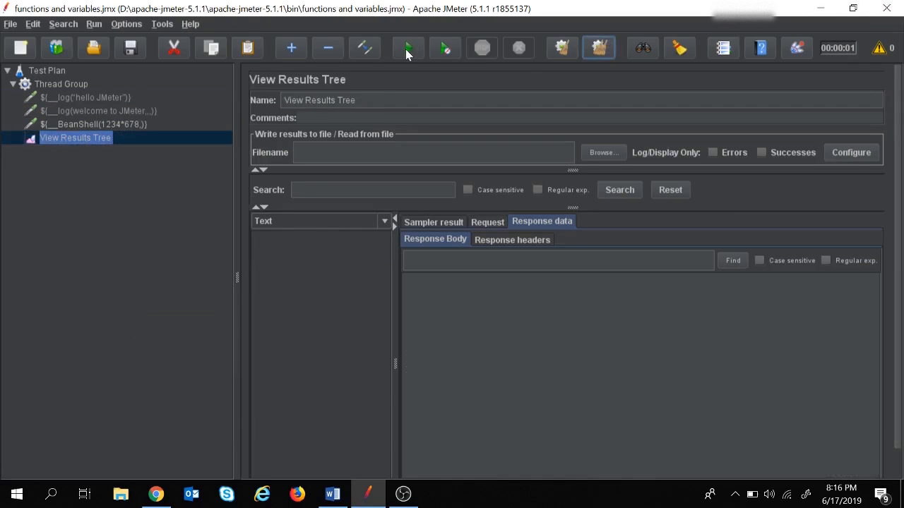
left_click(408, 48)
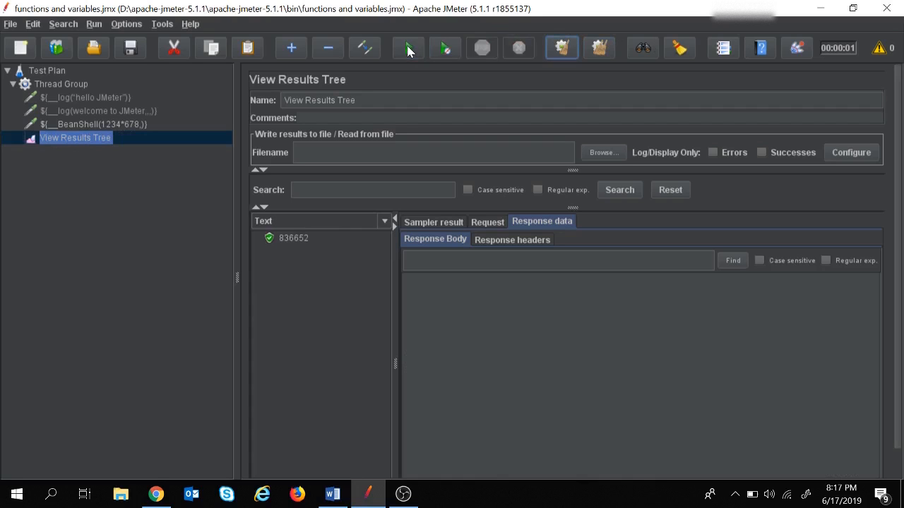
left_click(298, 240)
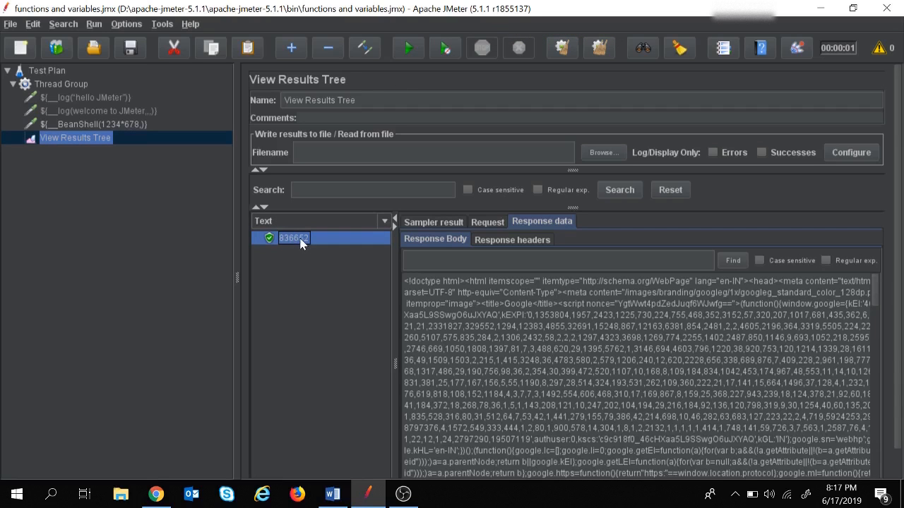
- Compare the __BeanShell expression in the sampler's name with its entry in View Results Tree
left_click(124, 125)
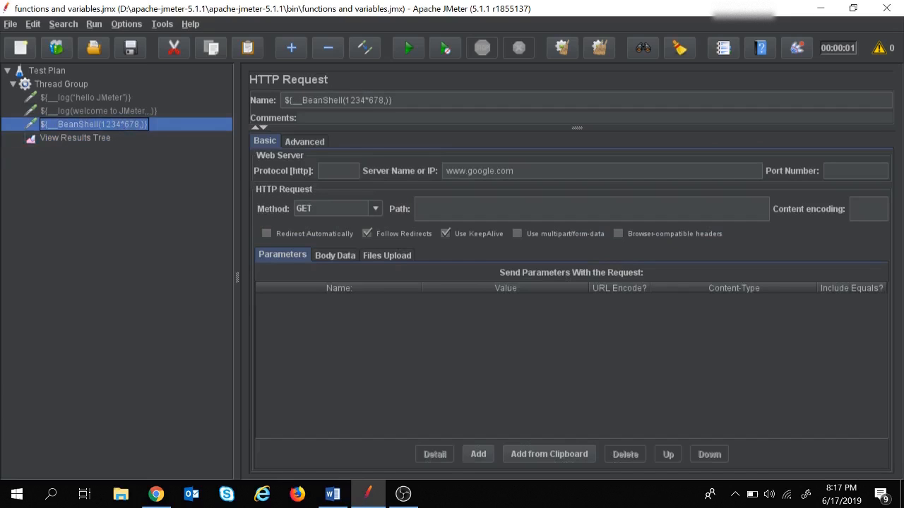
left_click_drag(392, 100, 285, 100)
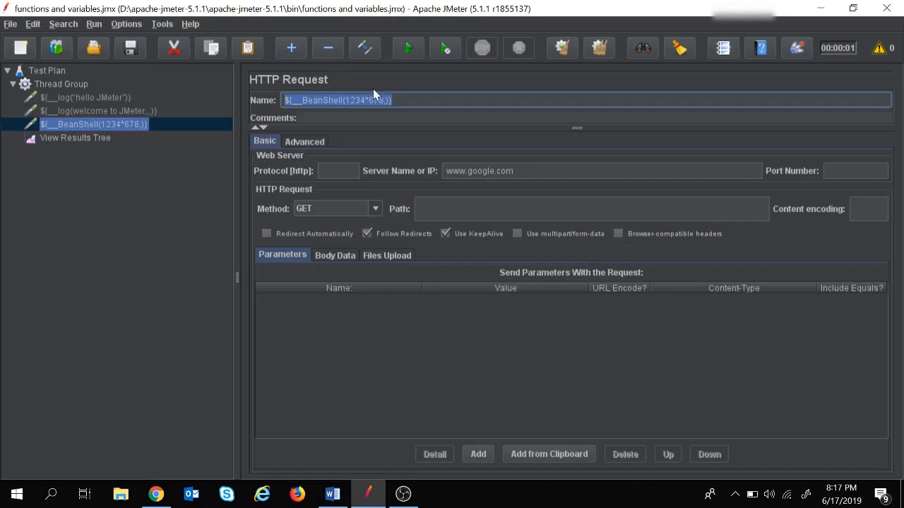
left_click_drag(344, 100, 384, 100)
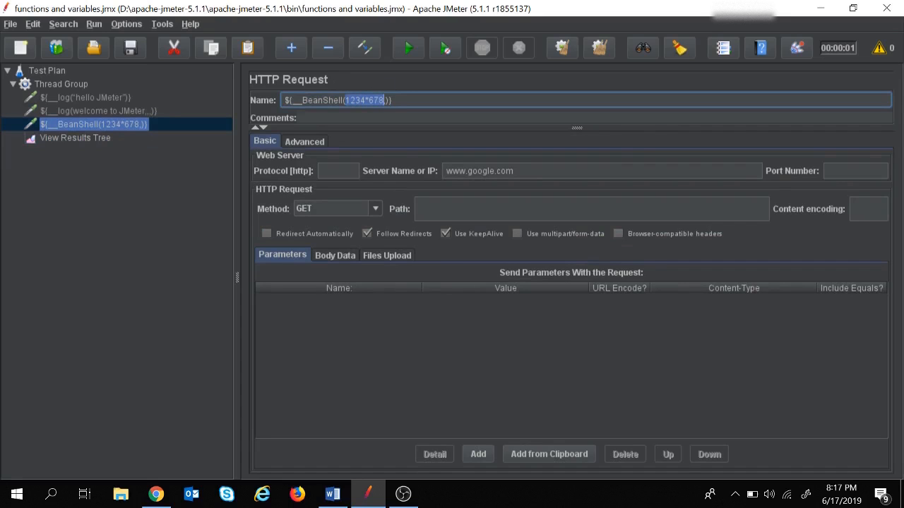
left_click(116, 137)
left_click(288, 239)
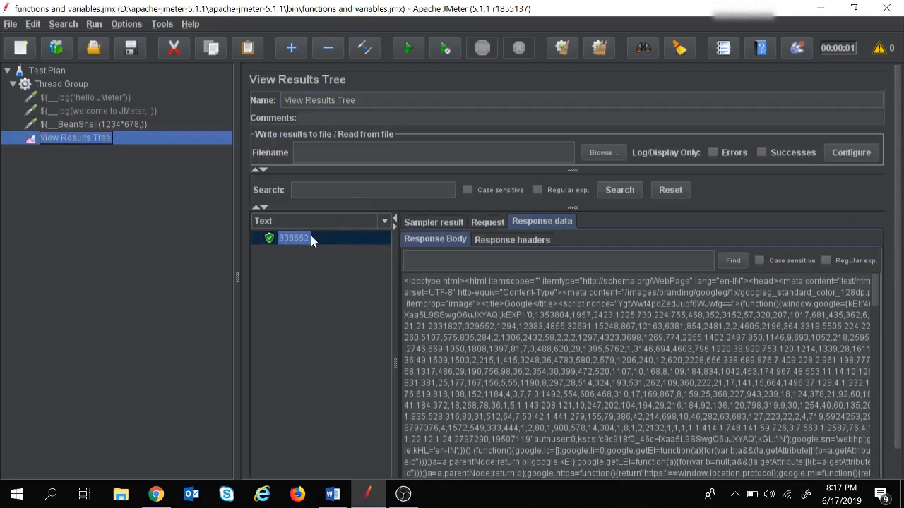
left_click(120, 124)
left_click_drag(393, 100, 281, 101)
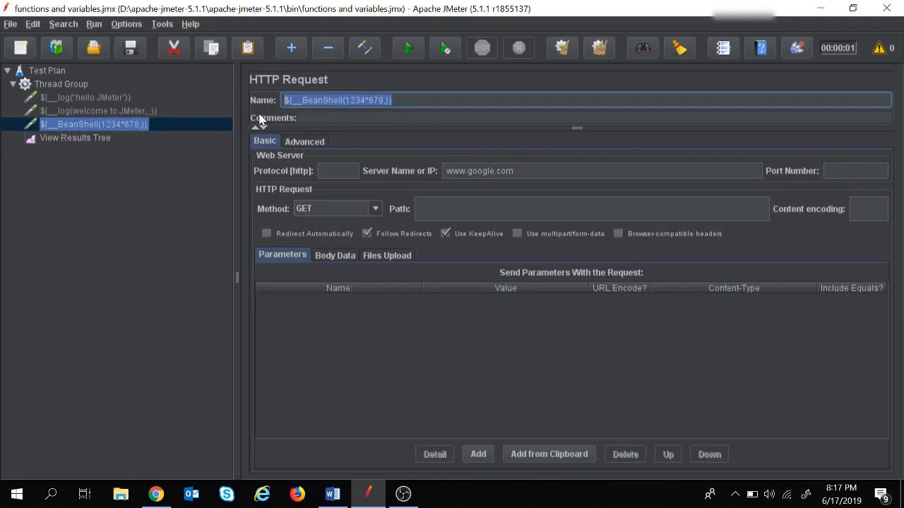
left_click(112, 139)
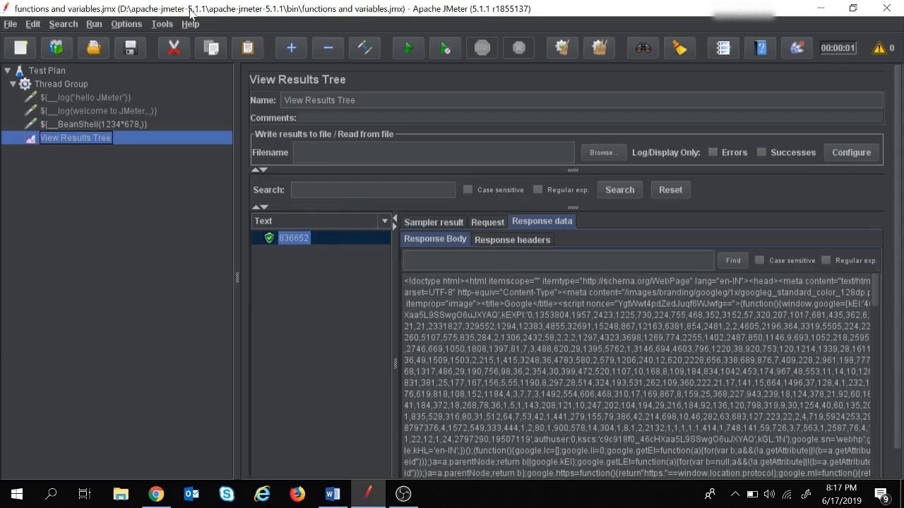
- Open the Function Helper dialog for __BeanShell and set the expression to evaluate to 234*67
left_click(162, 24)
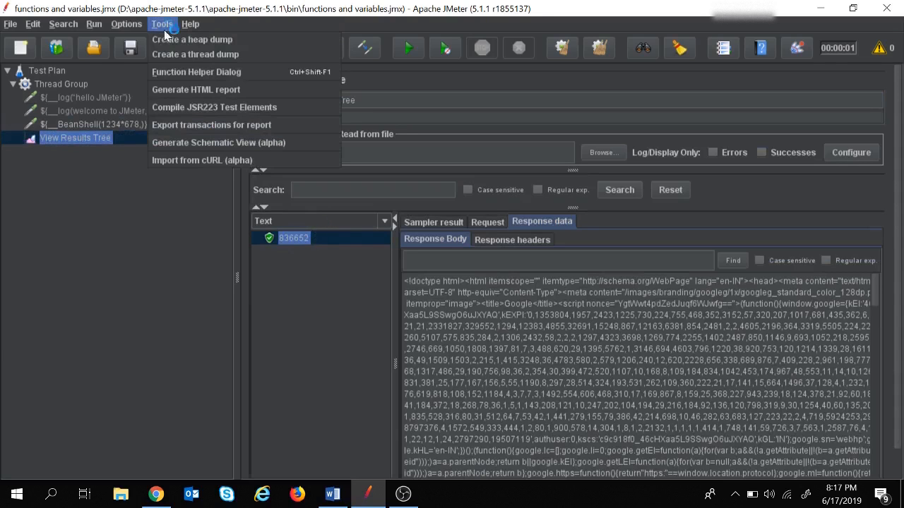
left_click(205, 79)
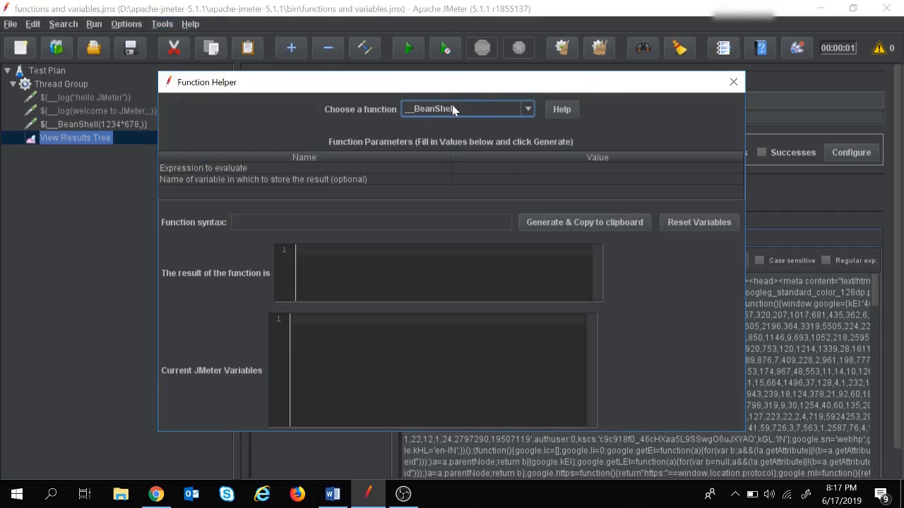
left_click(468, 168)
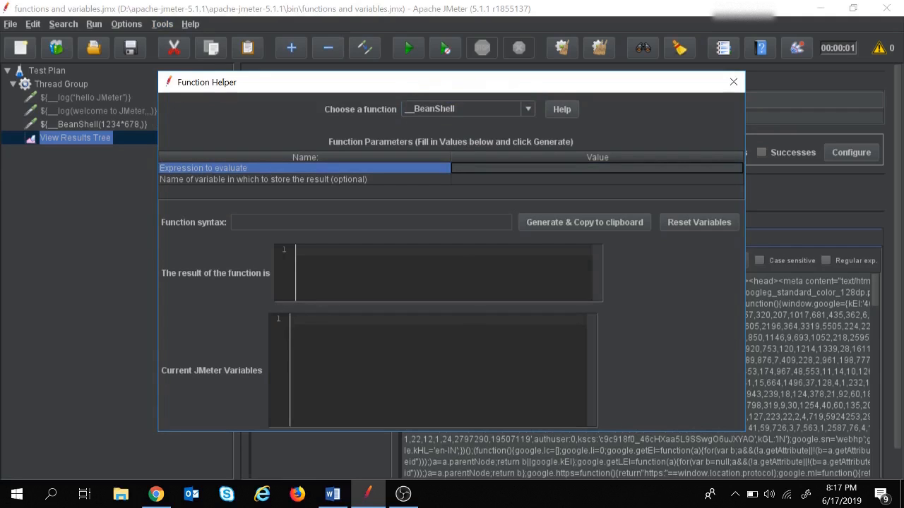
type("234*67")
- Set variable1 as the variable storing the result, generate and copy the __BeanShell syntax, and close the Function Helper
left_click(207, 180)
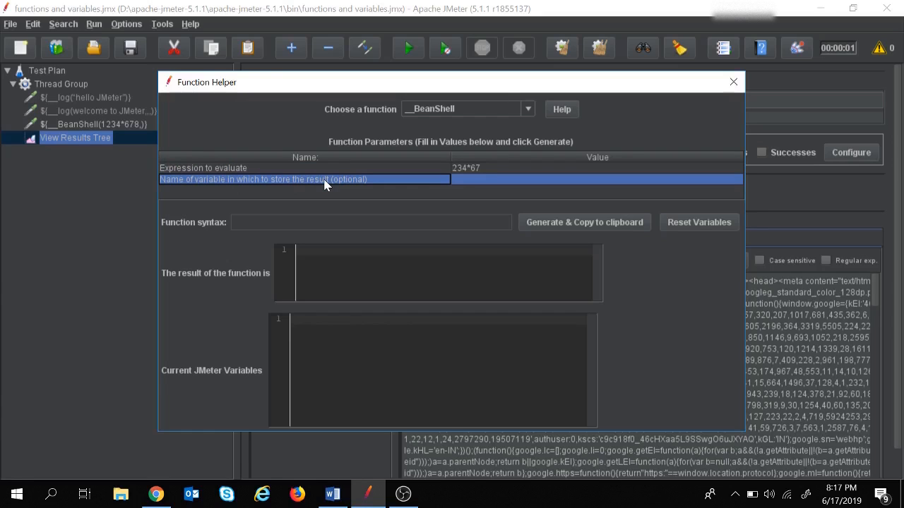
left_click_drag(377, 83, 390, 187)
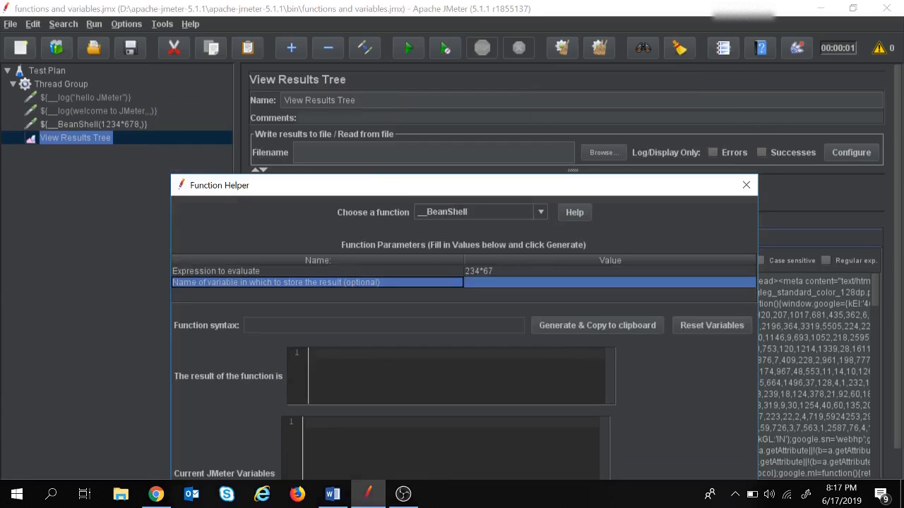
left_click(128, 123)
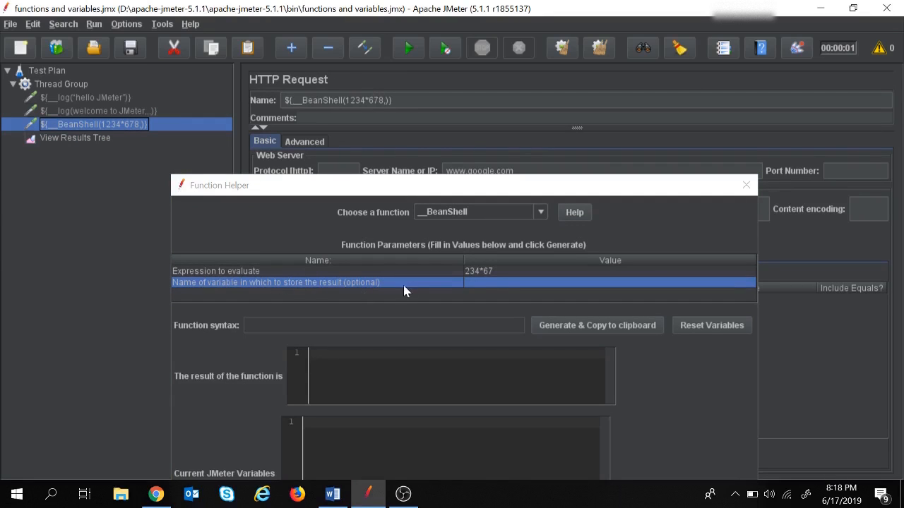
double_click(484, 283)
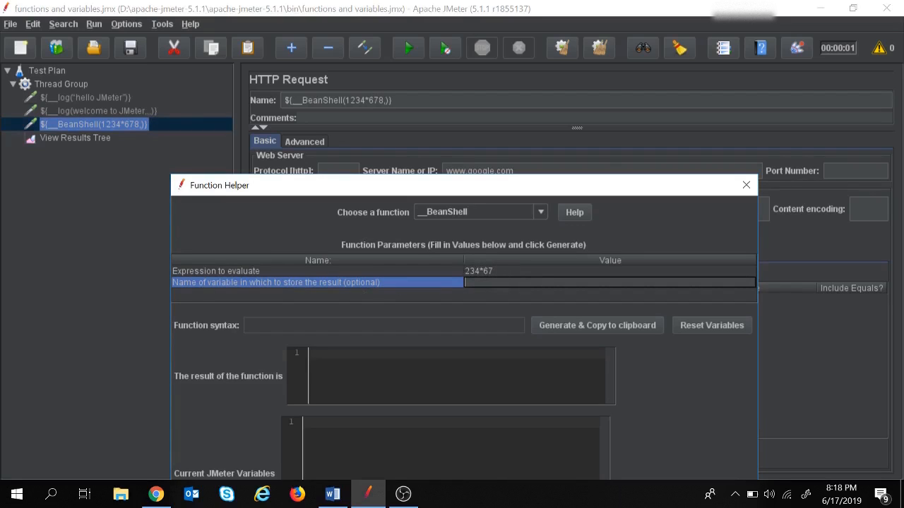
type("variable1")
left_click(597, 328)
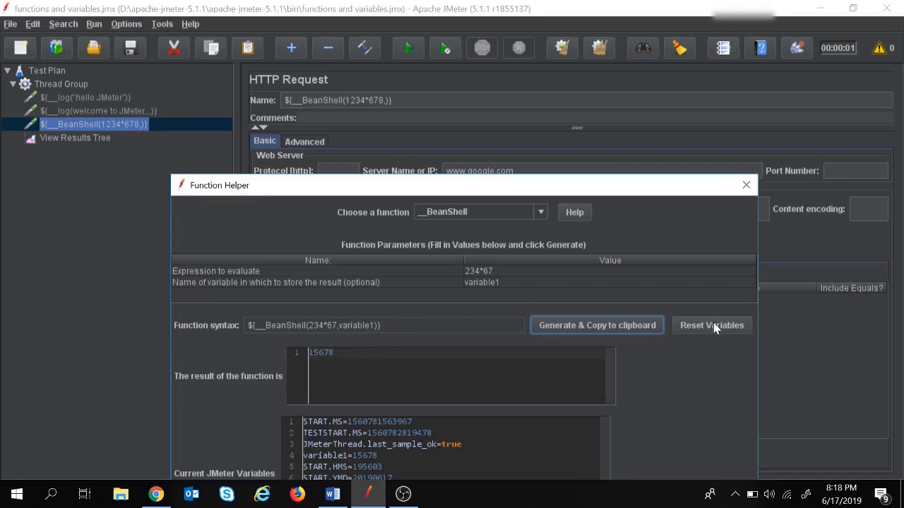
left_click(746, 186)
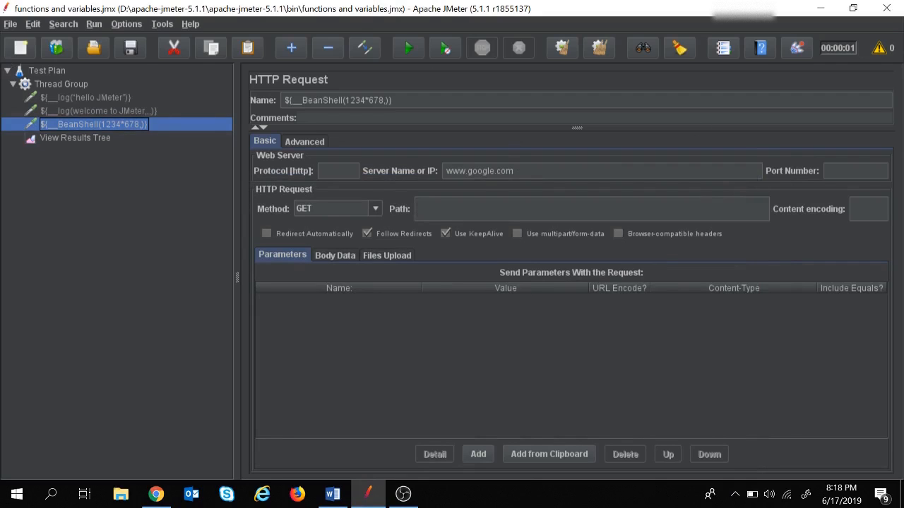
- Add another HTTP Request sampler to the Thread Group and place it directly below the __BeanShell sampler
left_click(61, 84)
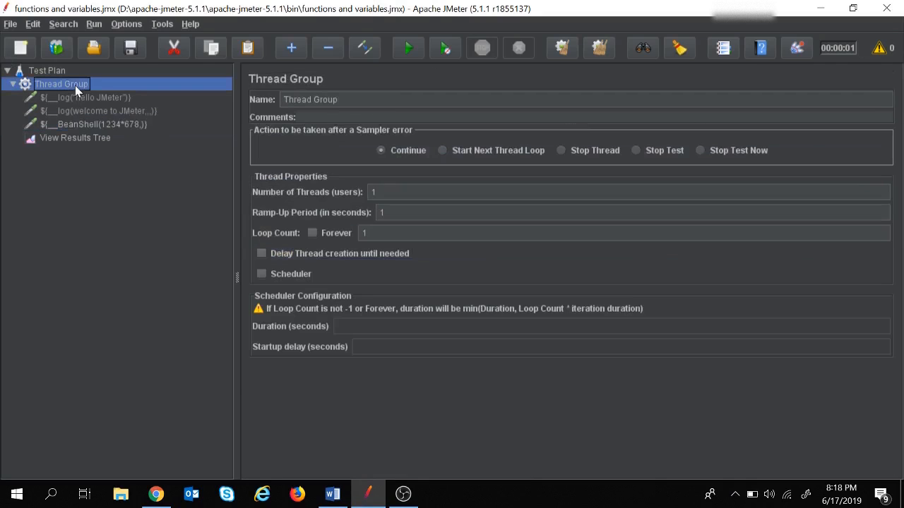
right_click(60, 84)
mouse_move(141, 93)
mouse_move(282, 92)
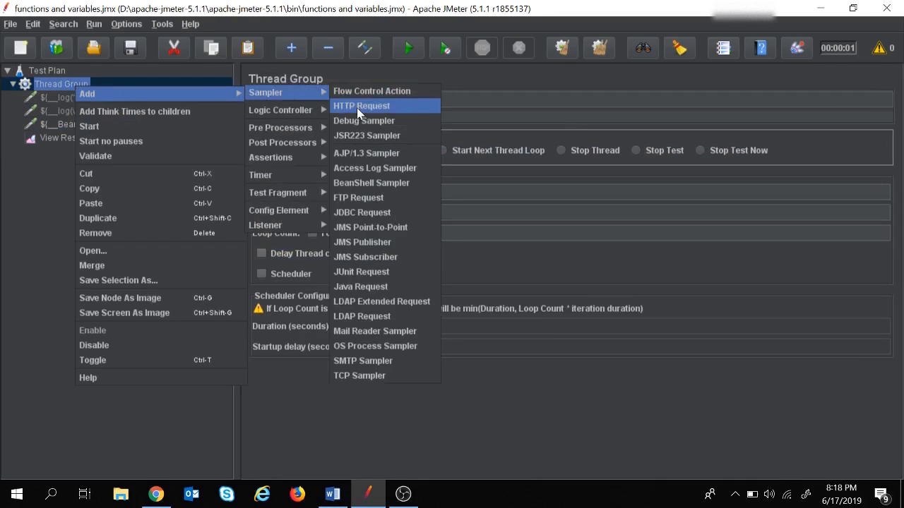
left_click(357, 106)
left_click_drag(66, 147, 69, 128)
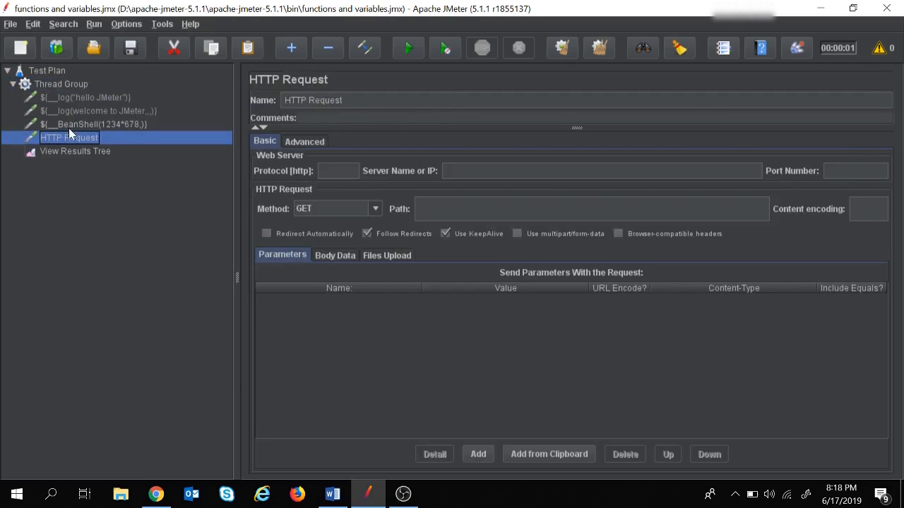
- Rename the new HTTP Request sampler to ${__BeanShell(234*67,variable1)}
left_click(345, 100)
left_click_drag(343, 100, 259, 104)
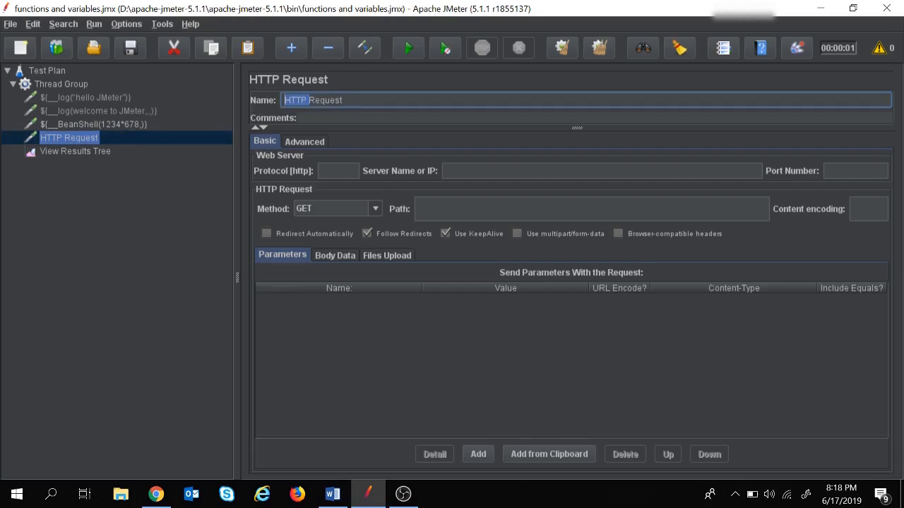
key("ctrl+a")
type("${__BeanShell(234*67,variable1)}")
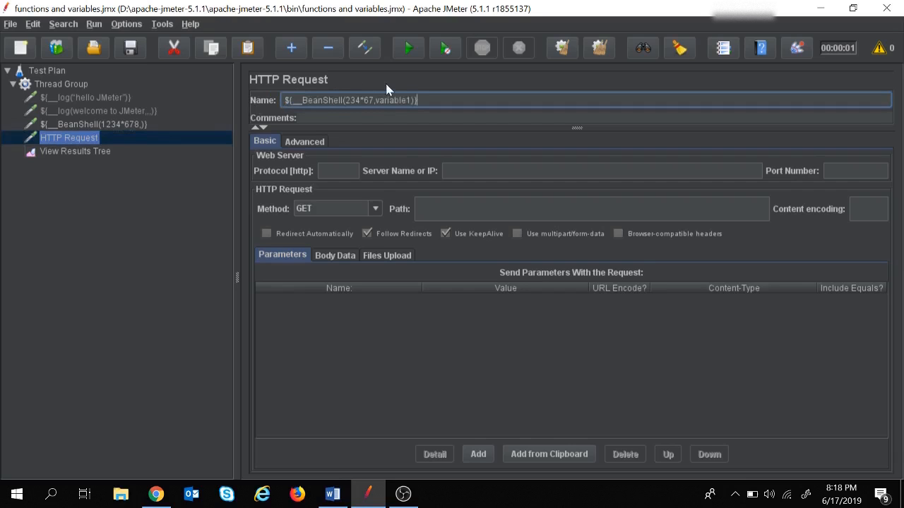
left_click(125, 125)
left_click(548, 171)
key("ctrl+a")
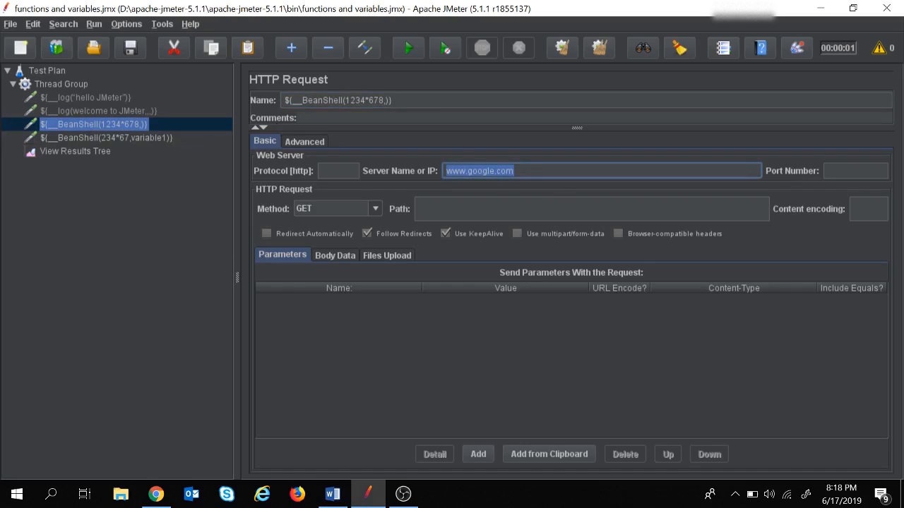
left_click(130, 138)
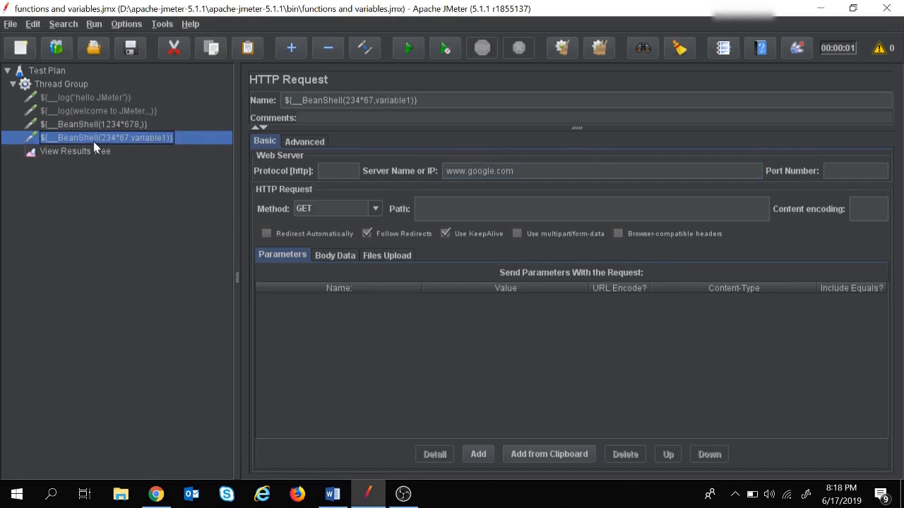
- Clear all previous results and run the test plan, comparing the View Results Tree entries with the two __BeanShell samplers' expressions
left_click(74, 151)
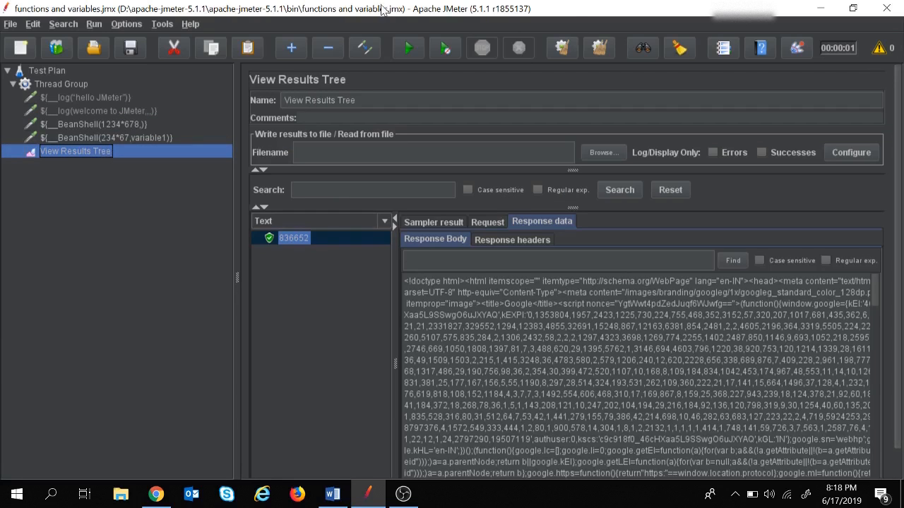
left_click(598, 47)
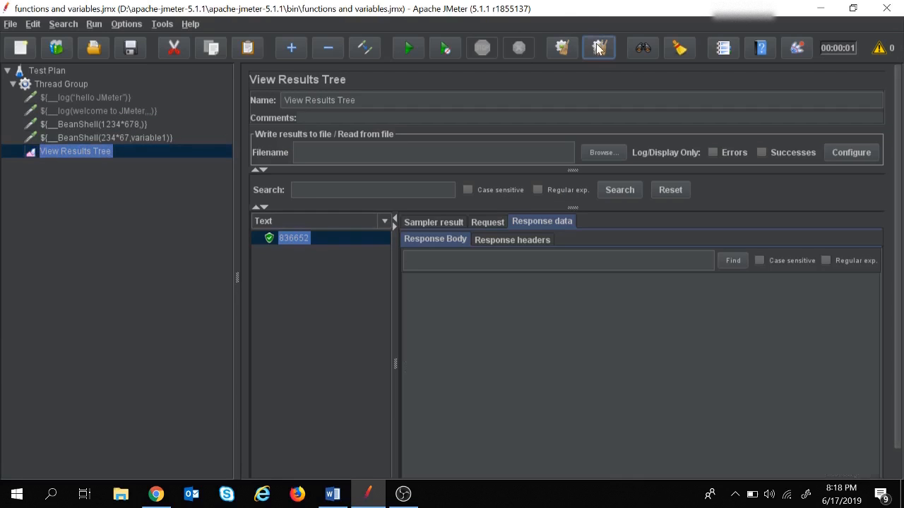
left_click(410, 50)
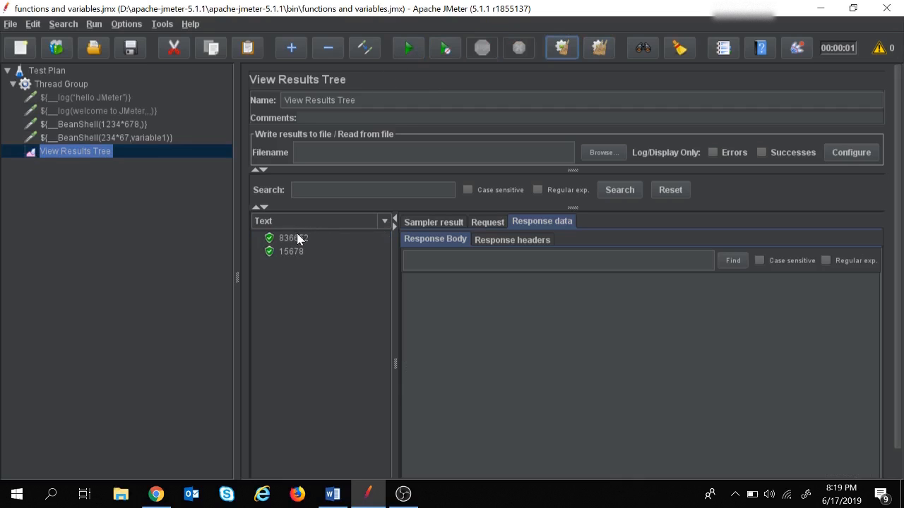
left_click(116, 128)
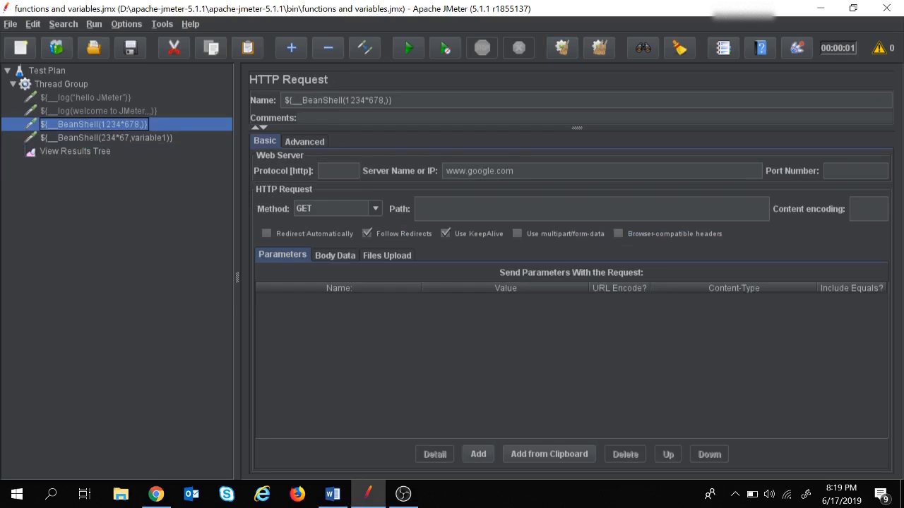
left_click(168, 139)
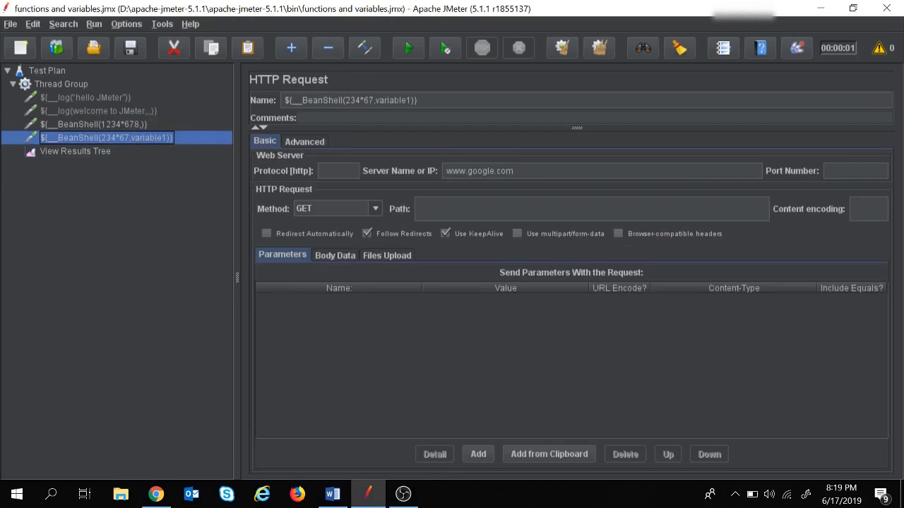
left_click_drag(376, 101, 413, 101)
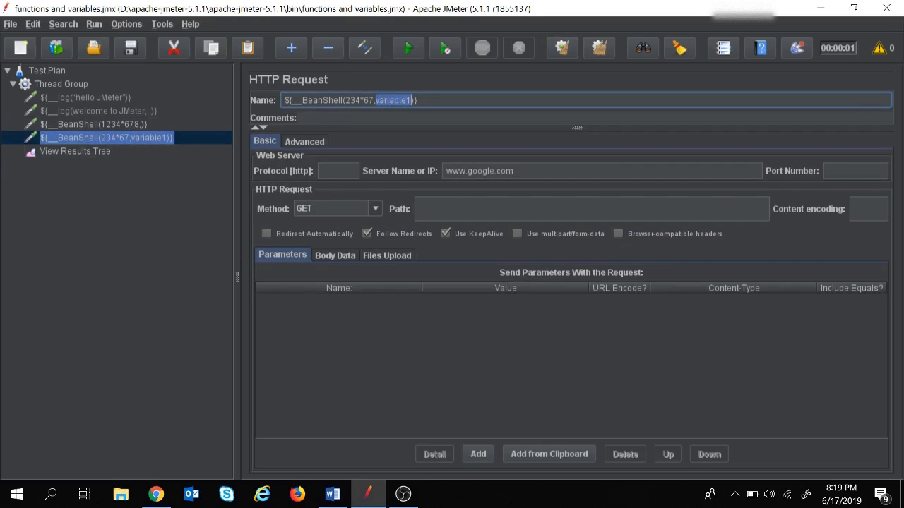
- Add another HTTP Request sampler to the Thread Group and move it directly below the ${__BeanShell(234*67,variable1)} sampler
left_click(68, 84)
right_click(70, 85)
mouse_move(190, 86)
mouse_move(258, 85)
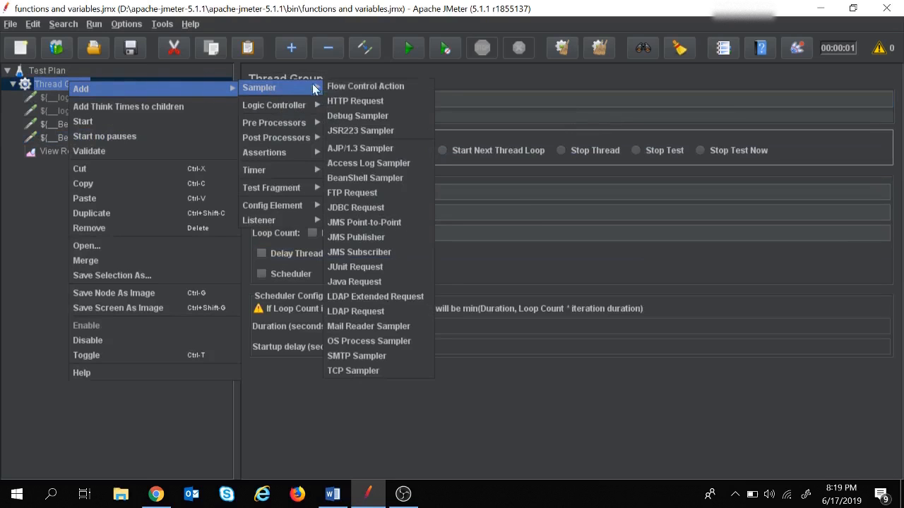
left_click(363, 98)
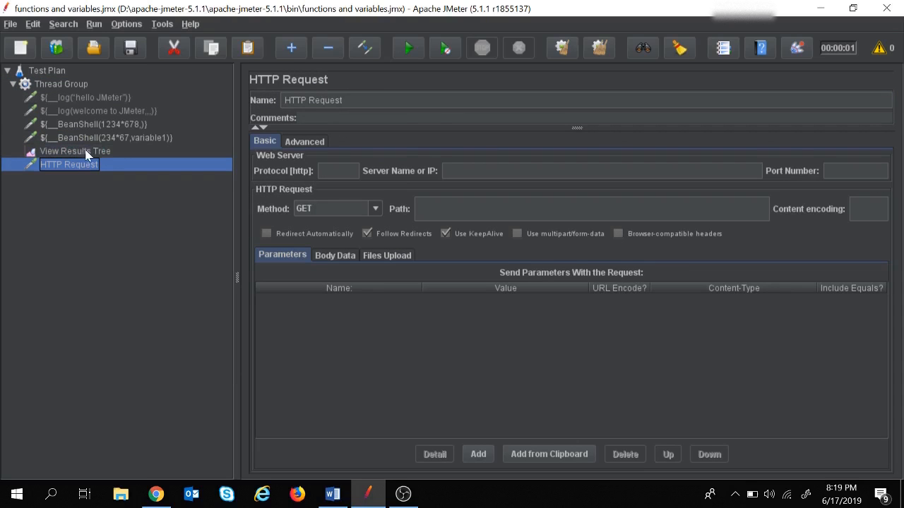
left_click_drag(85, 156, 83, 143)
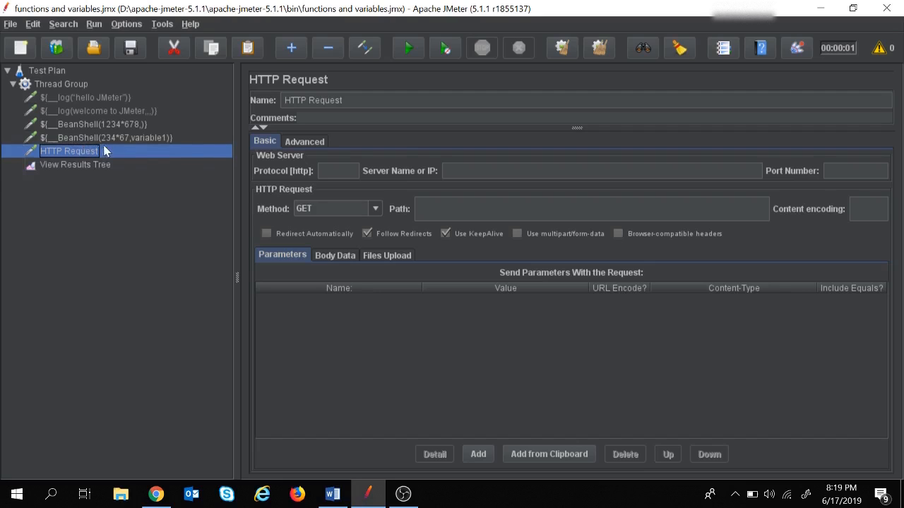
left_click(151, 139)
left_click_drag(519, 172, 421, 170)
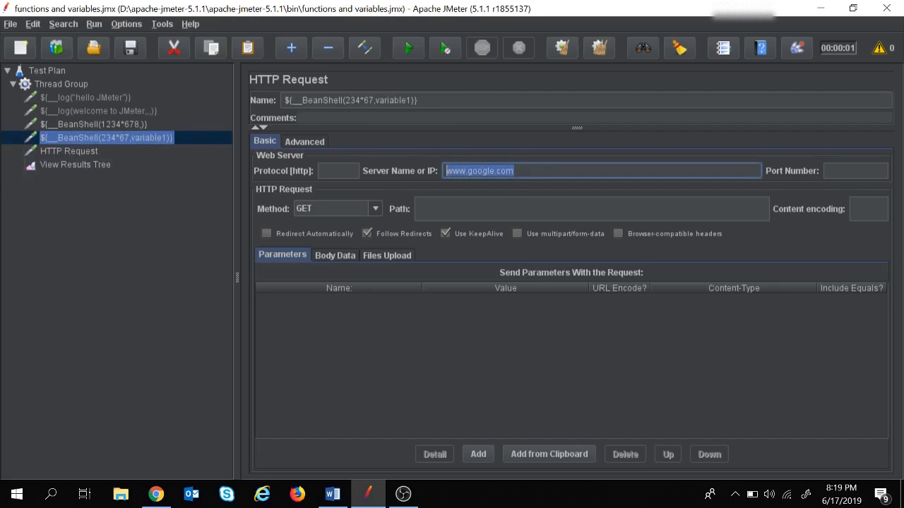
left_click(79, 153)
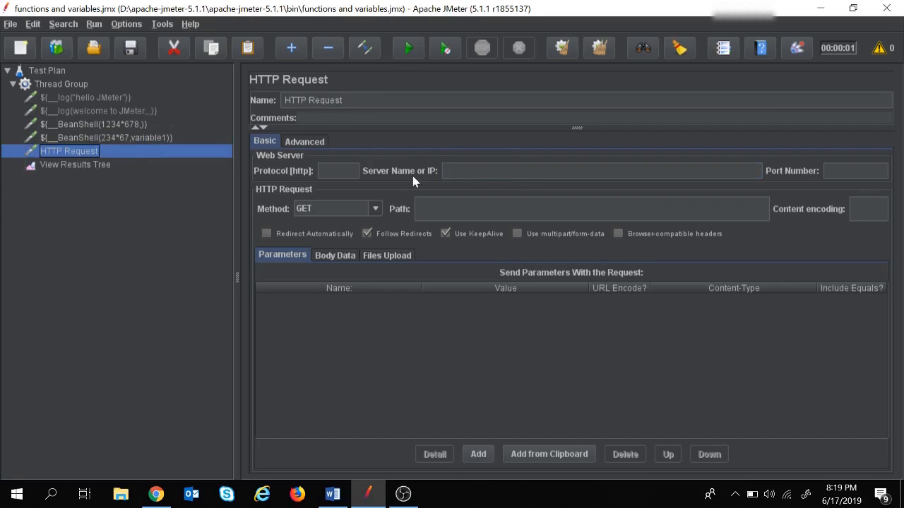
left_click(148, 138)
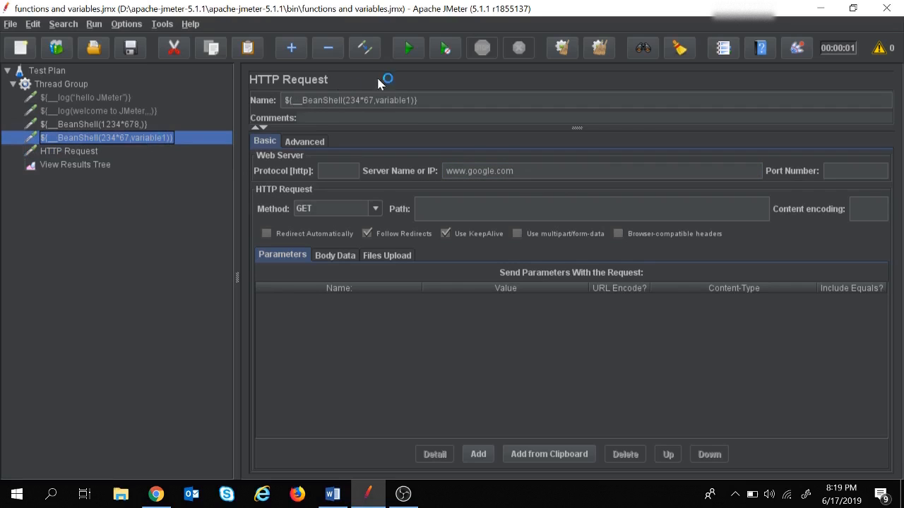
left_click_drag(379, 100, 412, 101)
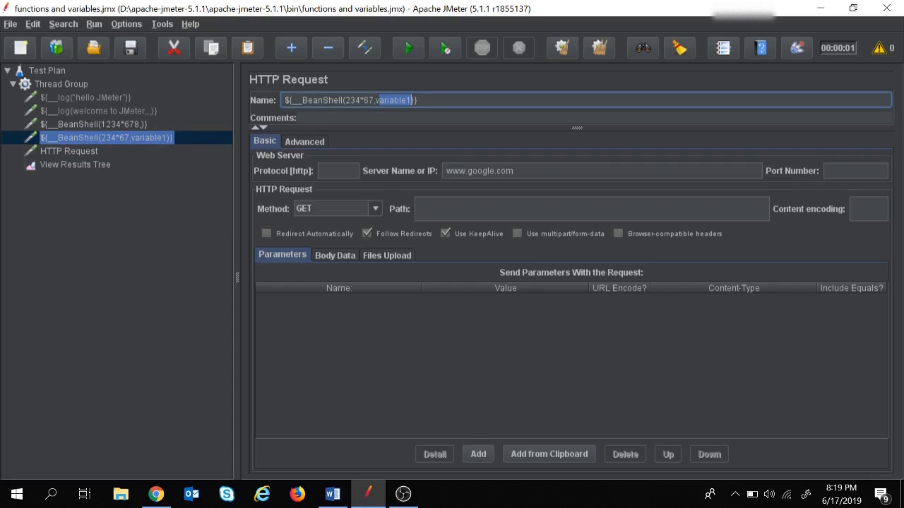
- Clear the default name of the new HTTP Request sampler
left_click(82, 152)
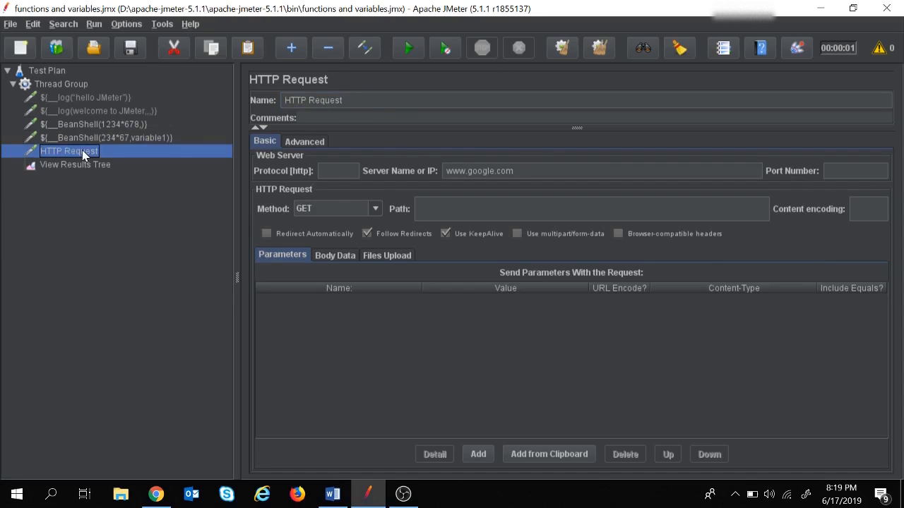
left_click_drag(346, 100, 284, 100)
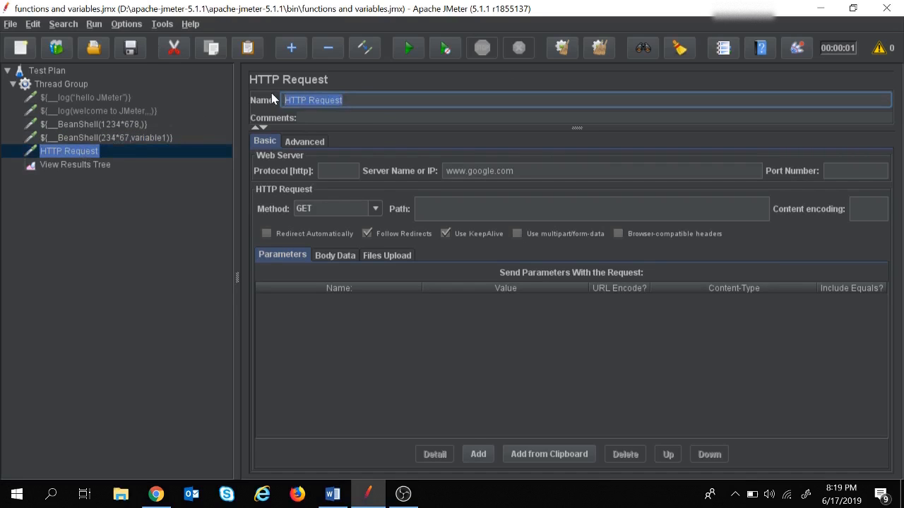
key("BackSpace")
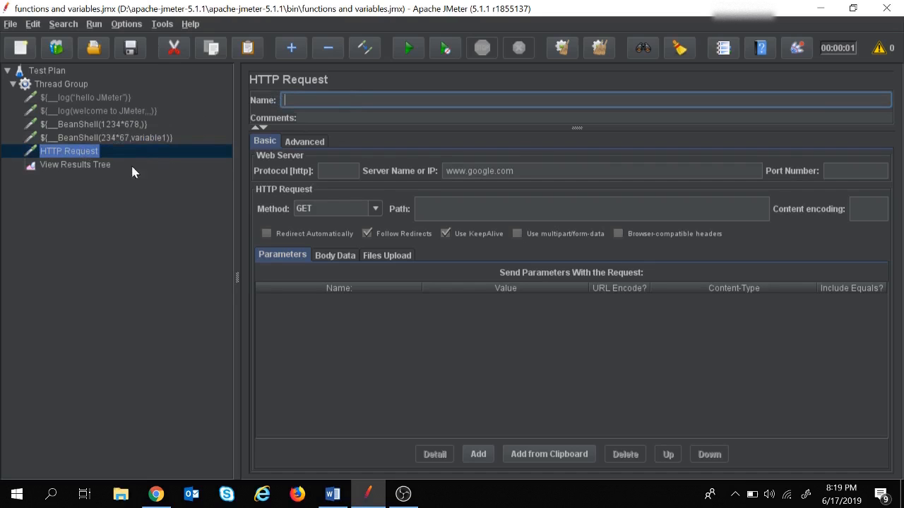
left_click(142, 138)
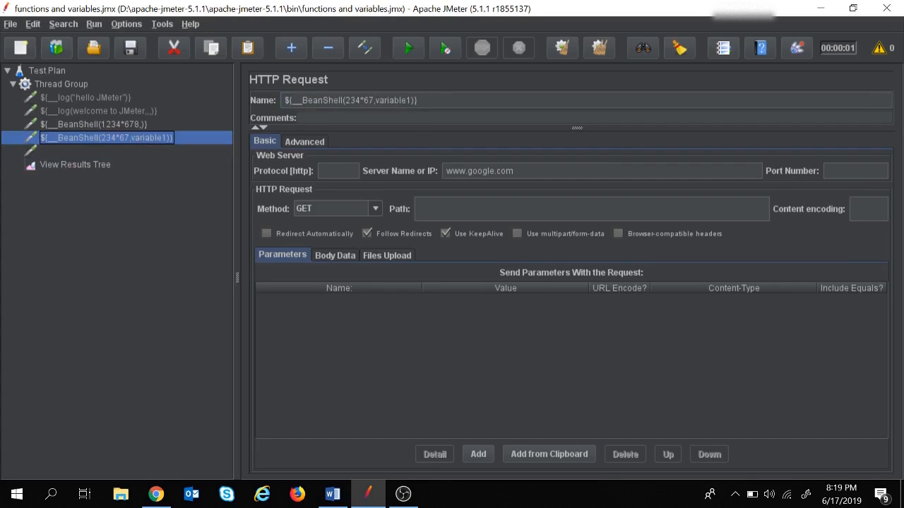
left_click(104, 165)
left_click(95, 151)
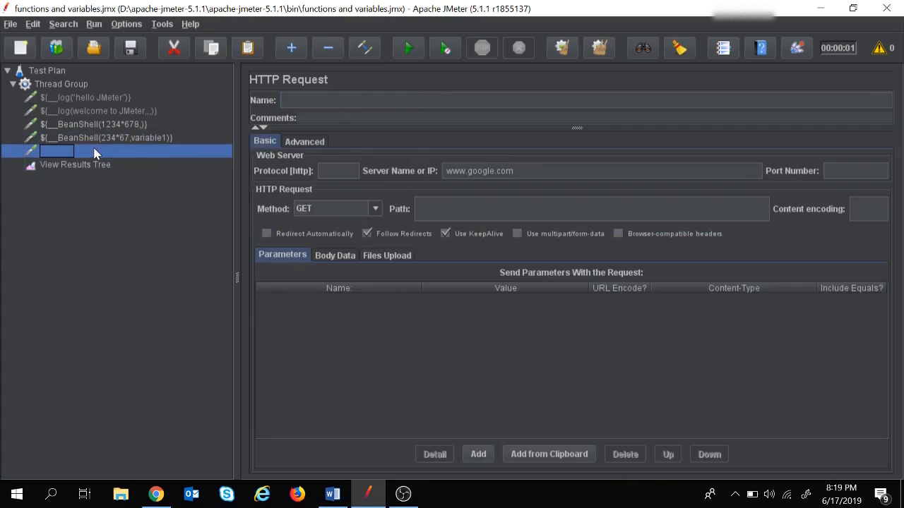
left_click(331, 100)
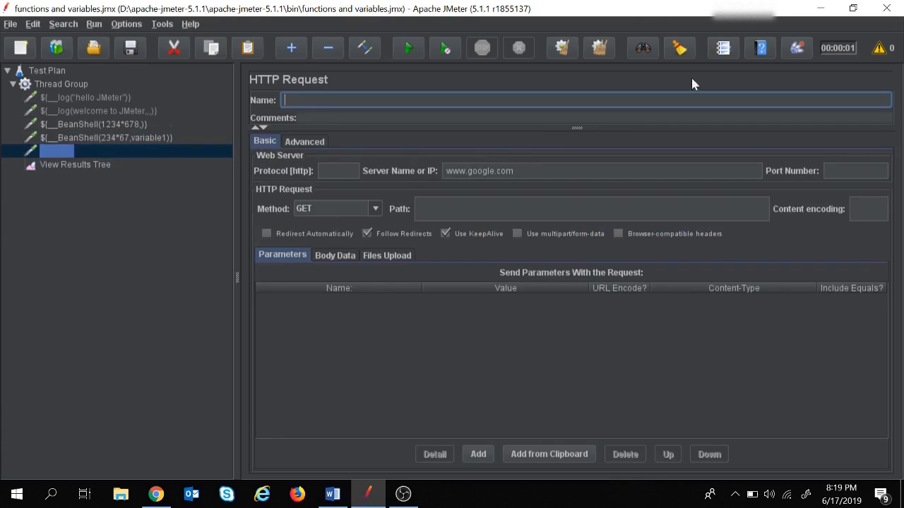
- Switch to the Word notes and add the bullet "Syntax: ${variableName}" under Variables, after "Containers which hold values"
left_click(333, 493)
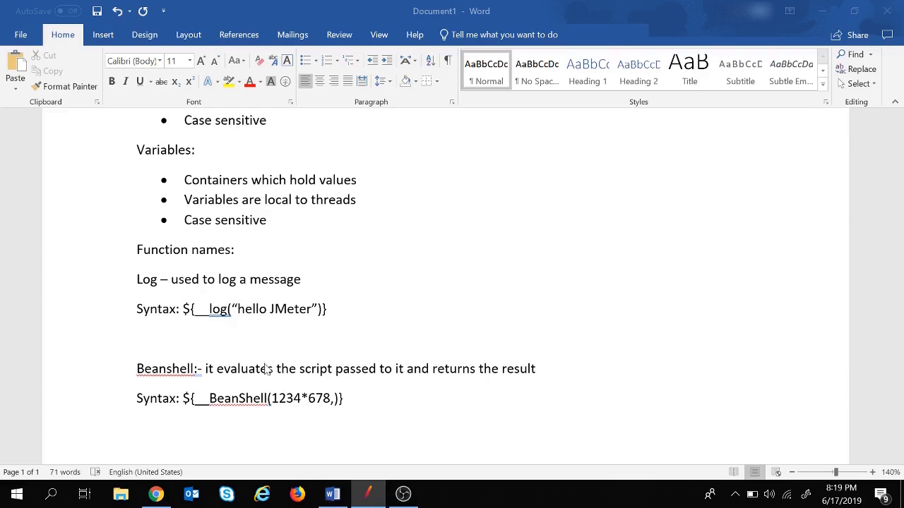
scroll(452, 282, "up", 3)
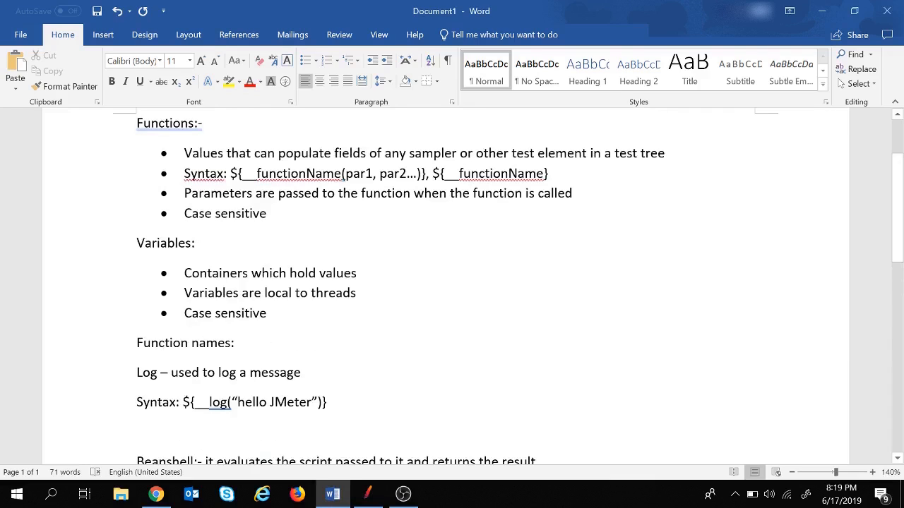
key("Return")
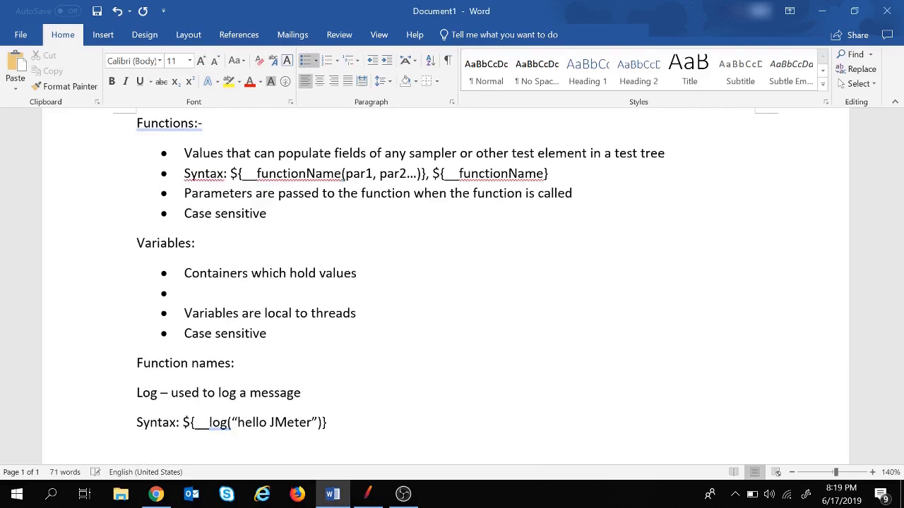
type("syt")
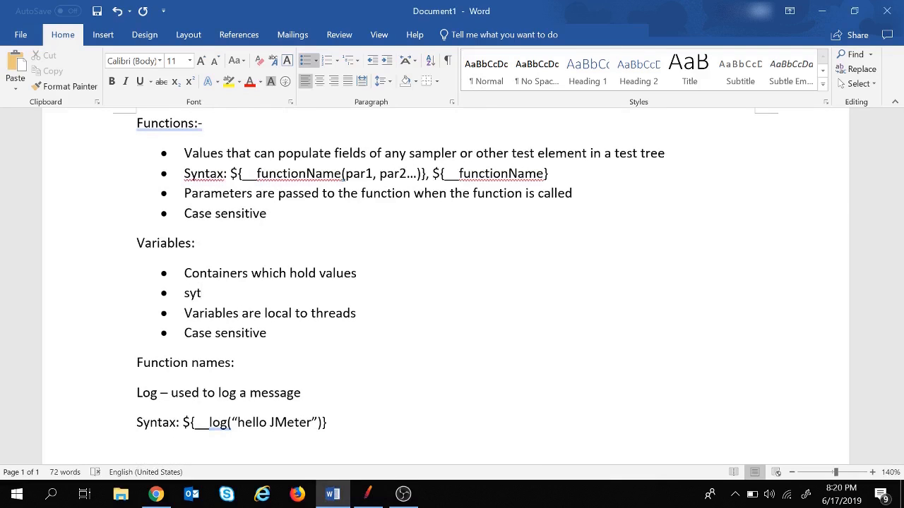
key("BackSpace")
type("ntax: ${variable")
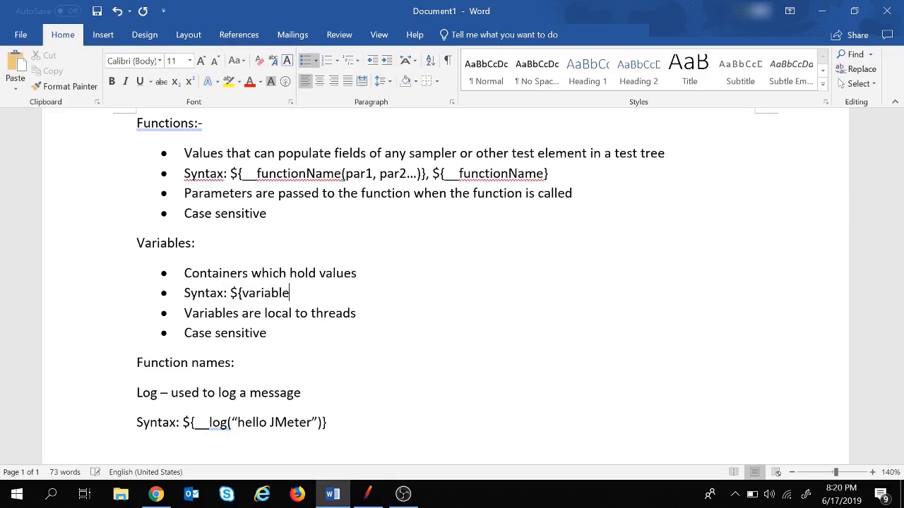
type("Name")
type("}")
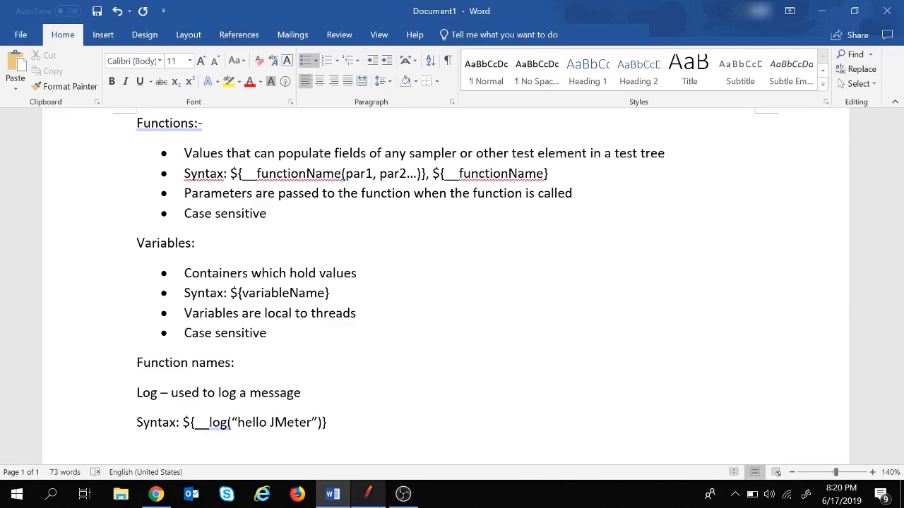
- Return to JMeter and name the new HTTP Request sampler ${variable1}, copying the variable name from the __BeanShell sampler above it
left_click(368, 494)
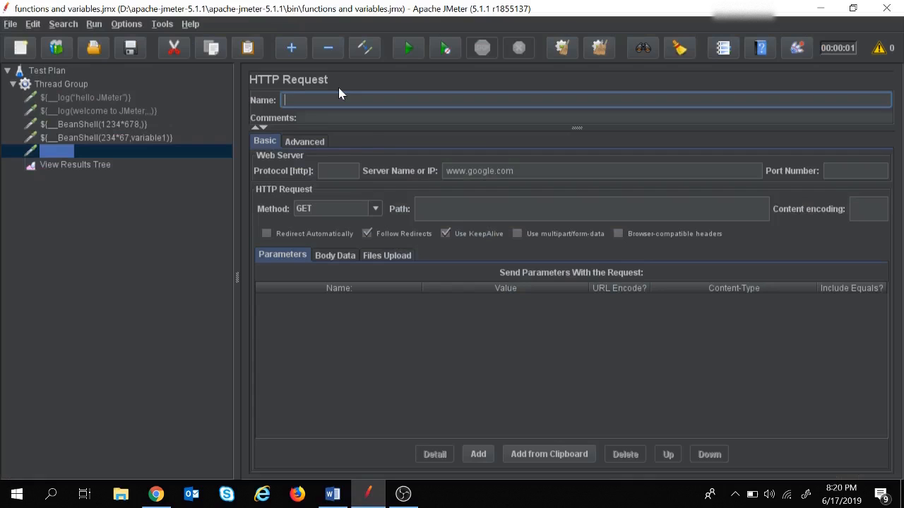
type("${")
left_click(171, 139)
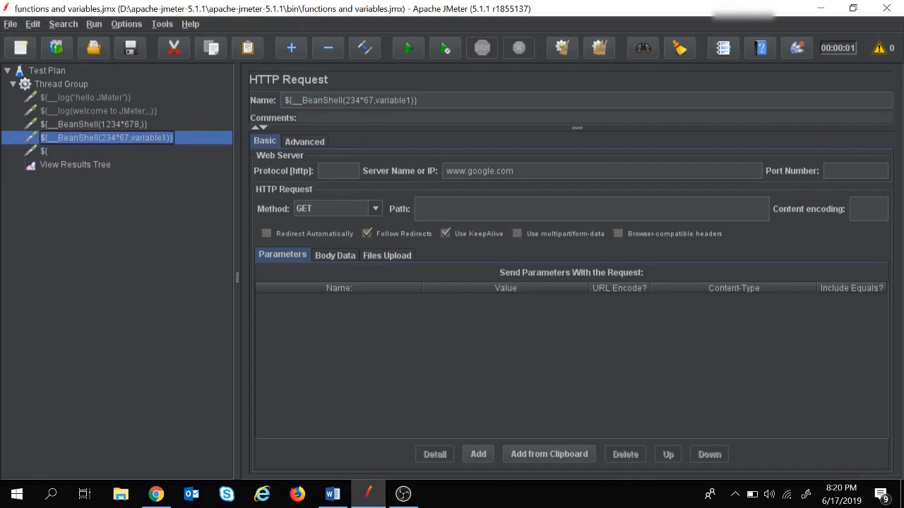
left_click_drag(379, 100, 412, 100)
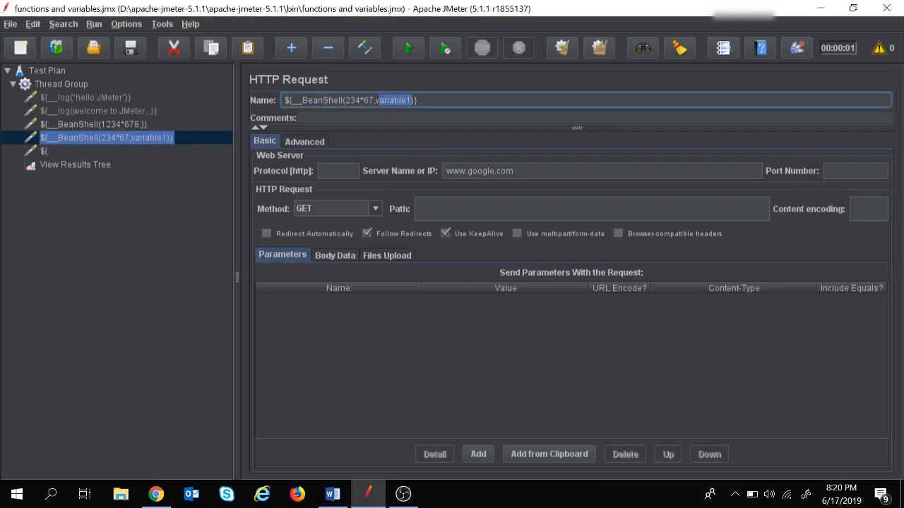
left_click_drag(376, 100, 412, 100)
key("ctrl+c")
left_click(85, 151)
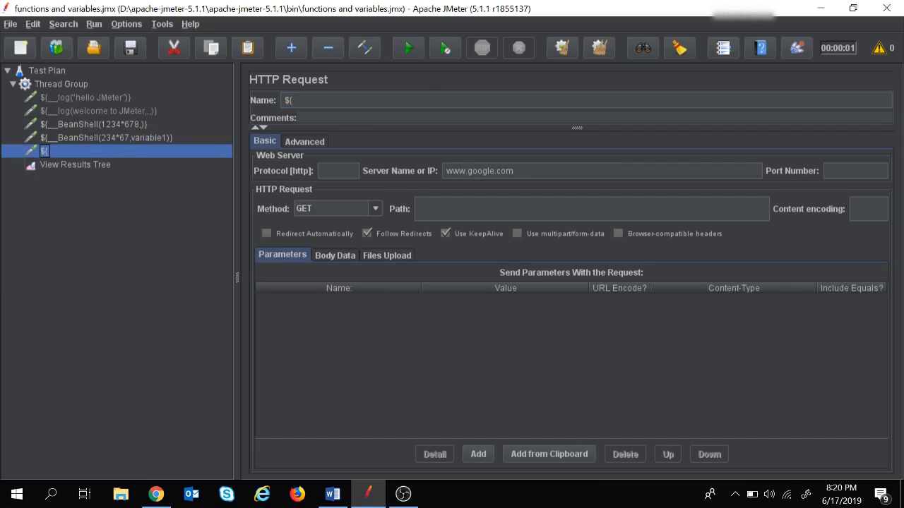
key("ctrl+v")
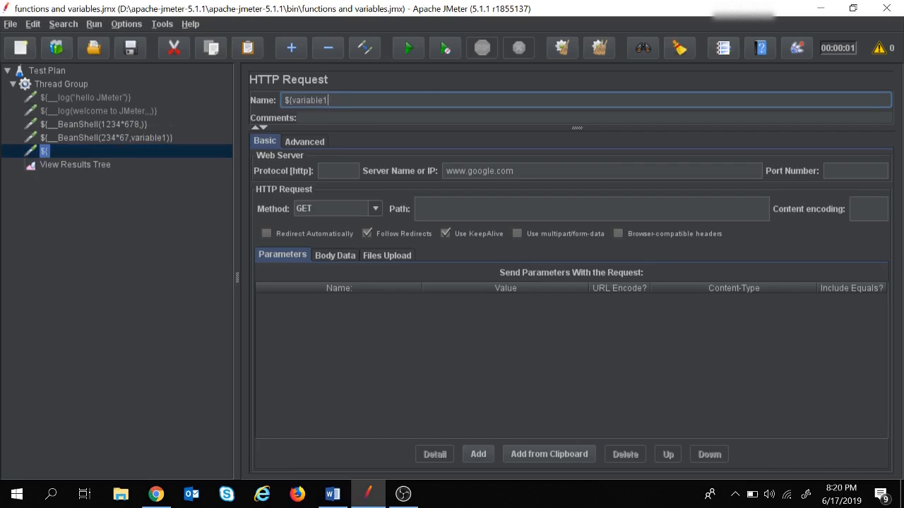
type("}")
- Prefix the sampler's name with text so that it reads "result is : ${variable1}"
type("var")
key("BackSpace")
type("iable is")
key("BackSpace")
key("BackSpace")
key("BackSpace")
key("BackSpace")
key("BackSpace")
key("BackSpace")
key("BackSpace")
key("BackSpace")
key("BackSpace")
key("BackSpace")
key("BackSpace")
type("result is :")
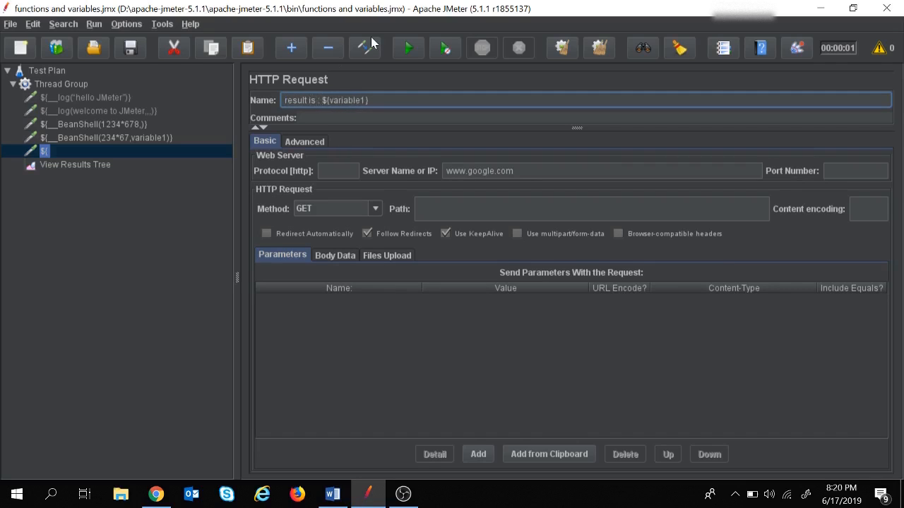
- Clear the previous results in View Results Tree and run the test plan again with the sampler that references ${variable1}
left_click(110, 163)
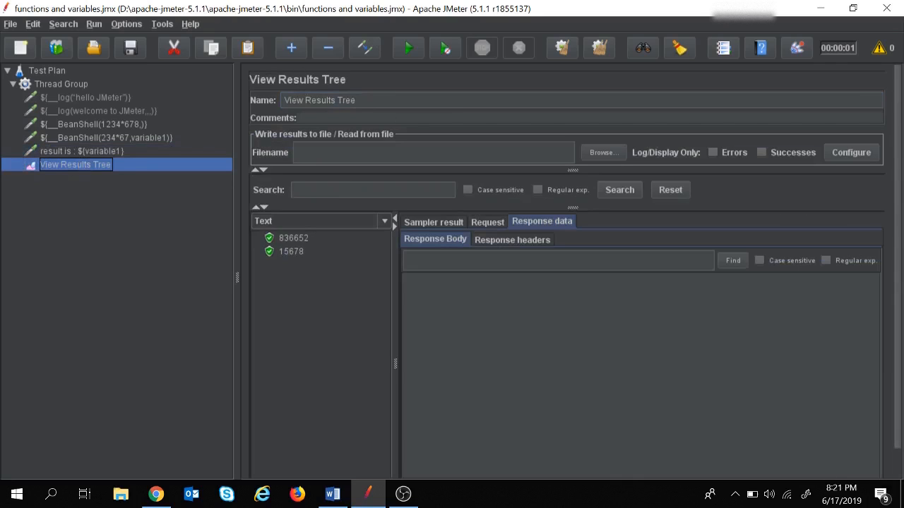
left_click(599, 47)
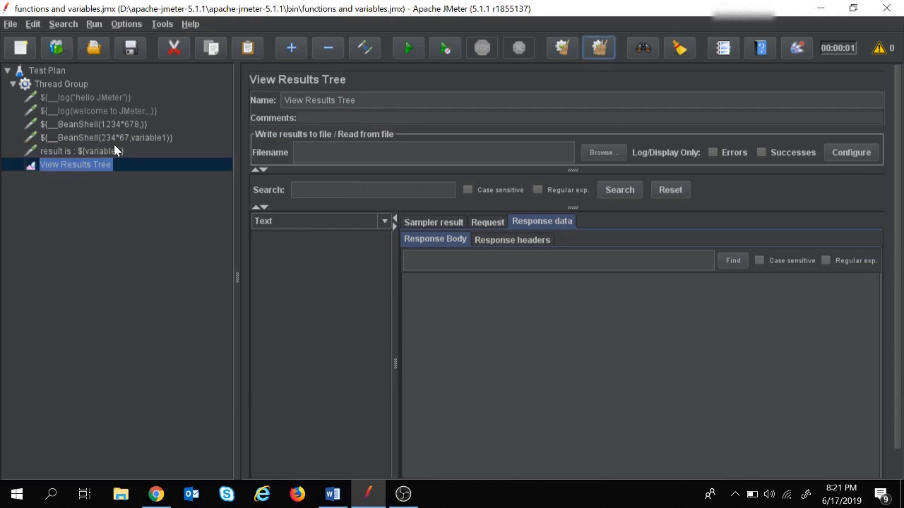
left_click(88, 125)
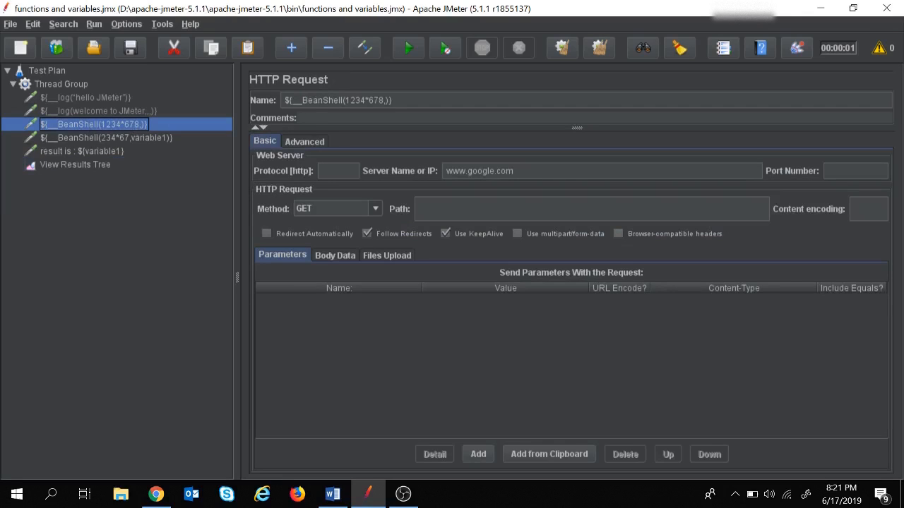
left_click(145, 138)
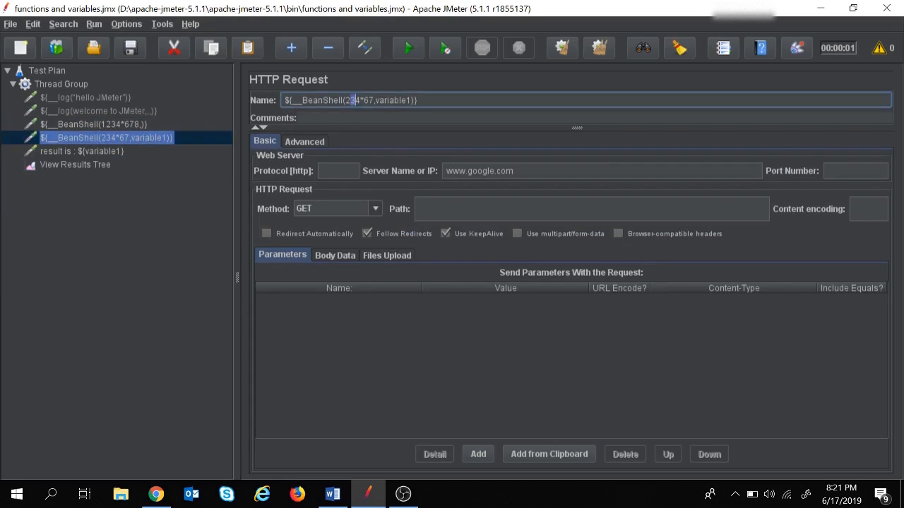
left_click_drag(351, 100, 415, 100)
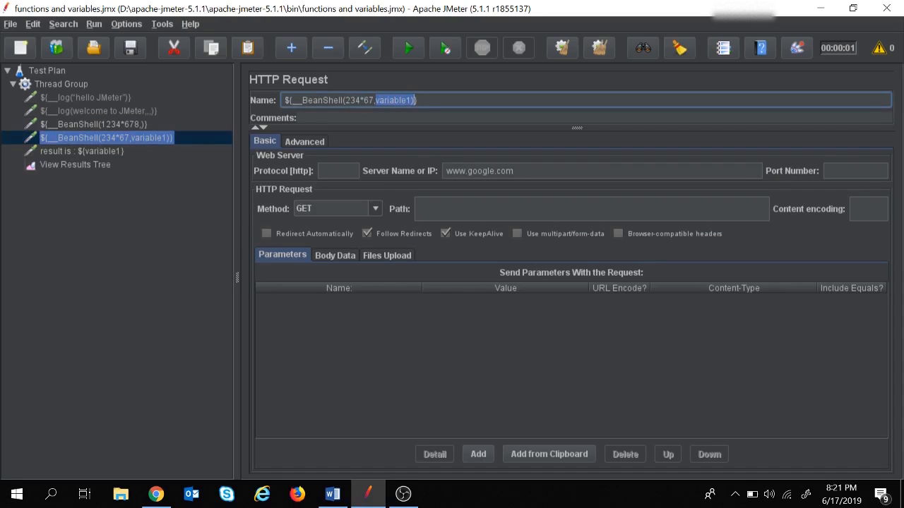
left_click(92, 151)
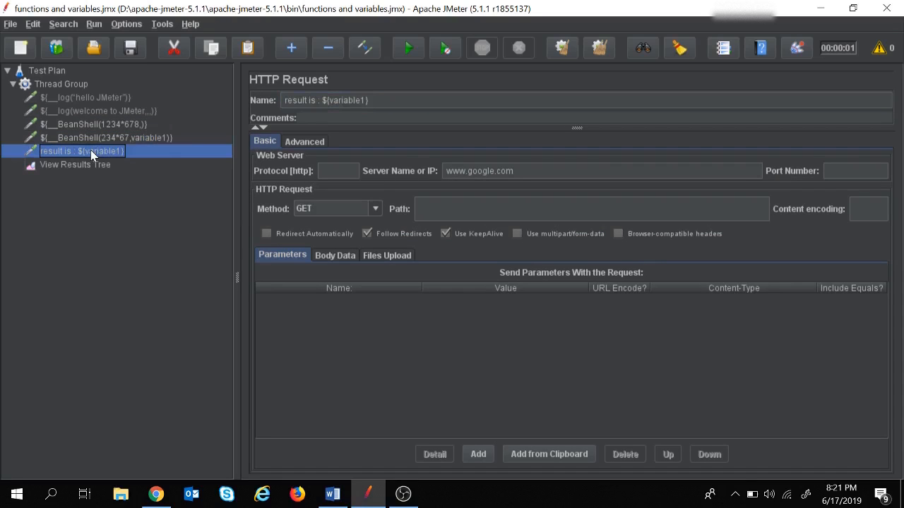
left_click_drag(369, 101, 322, 101)
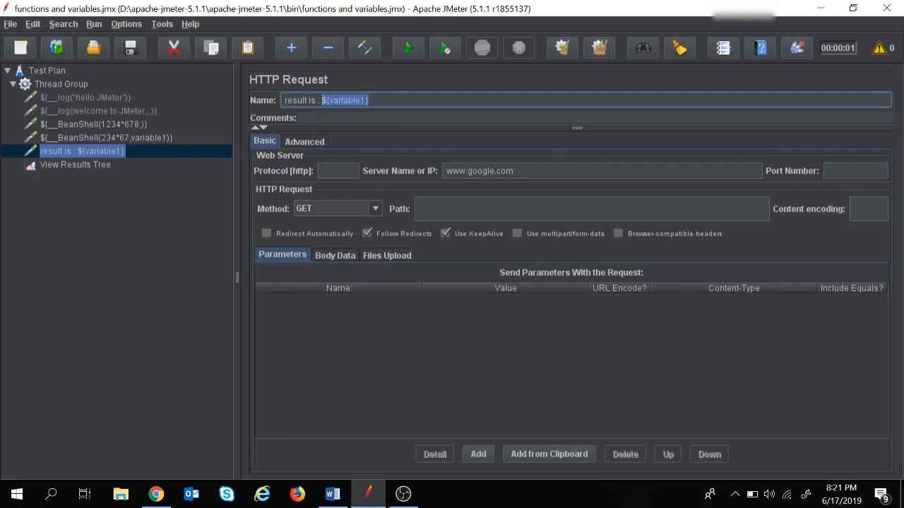
left_click(101, 165)
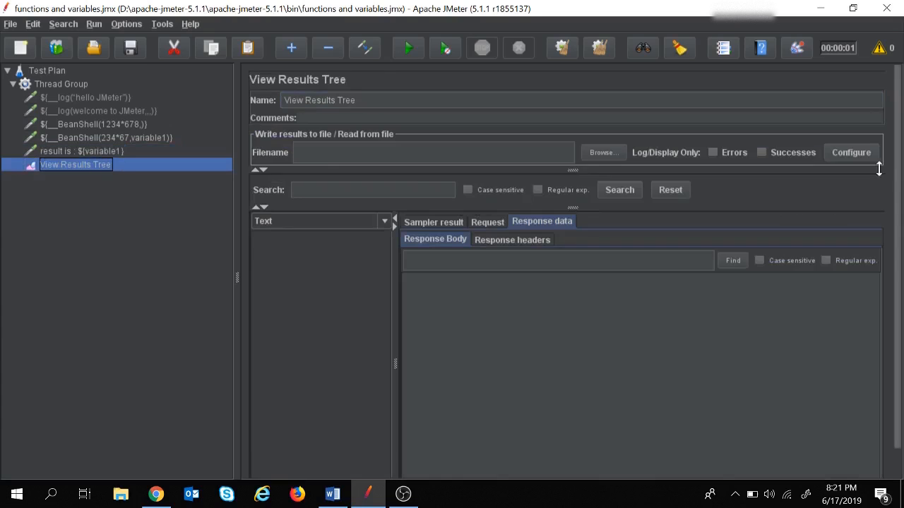
left_click(412, 51)
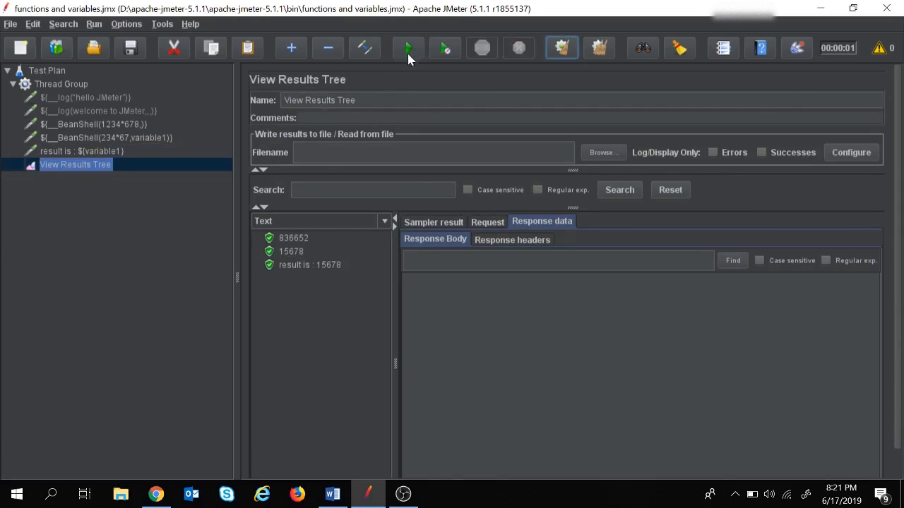
- Compare the results in View Results Tree with the two __BeanShell samplers and the sampler that references ${variable1}
left_click(113, 124)
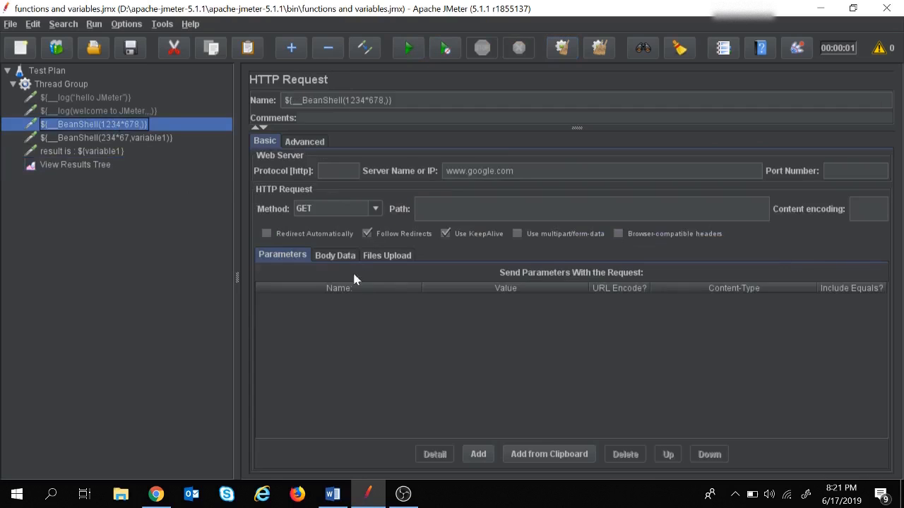
left_click(87, 167)
left_click(293, 238)
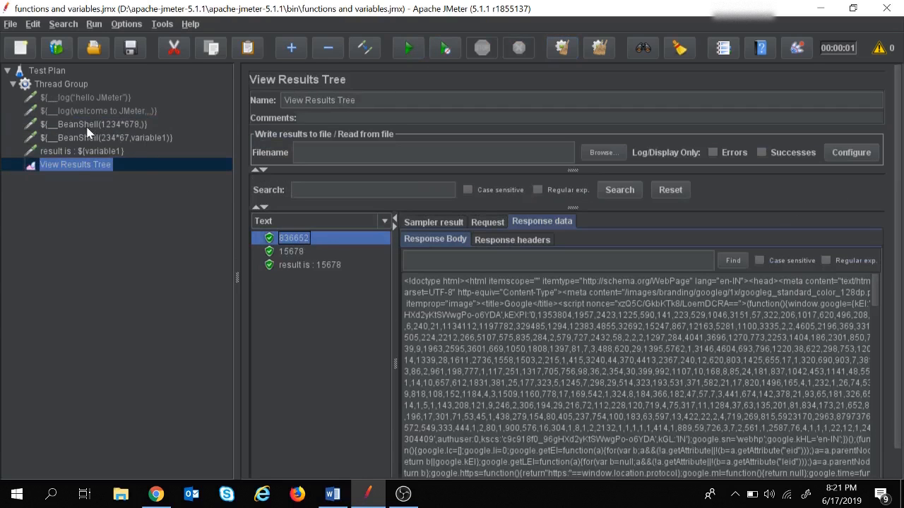
left_click(298, 251)
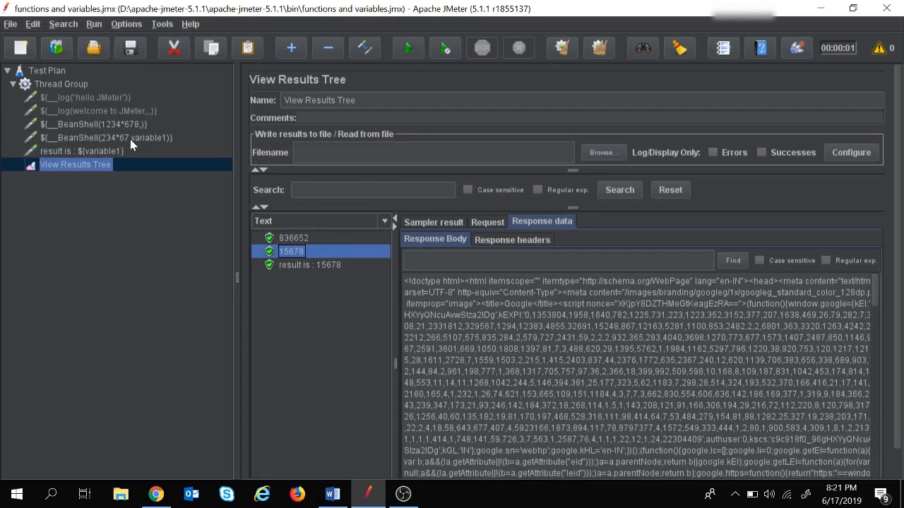
left_click(111, 153)
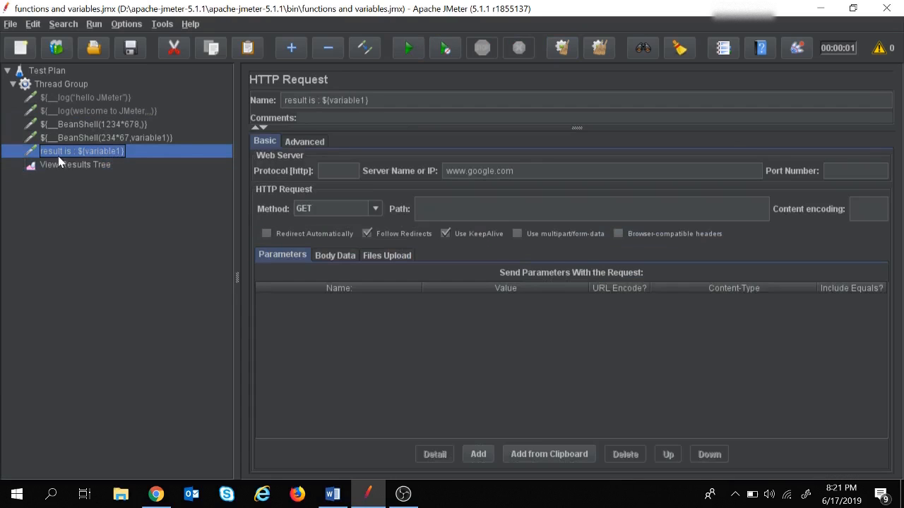
left_click(85, 165)
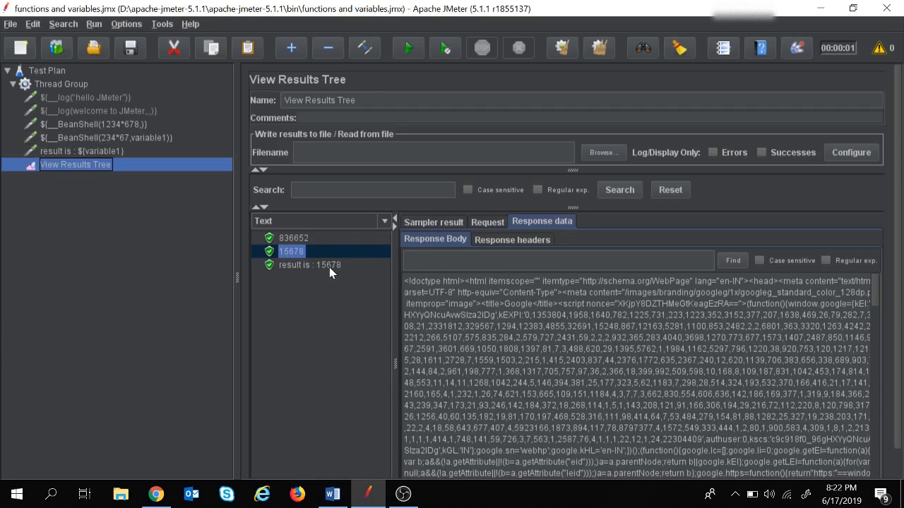
left_click(70, 138)
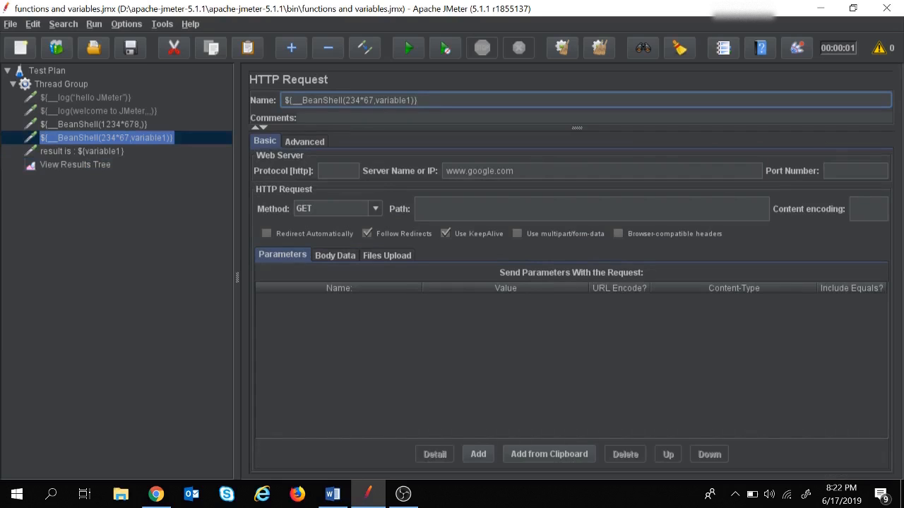
left_click_drag(344, 99, 408, 100)
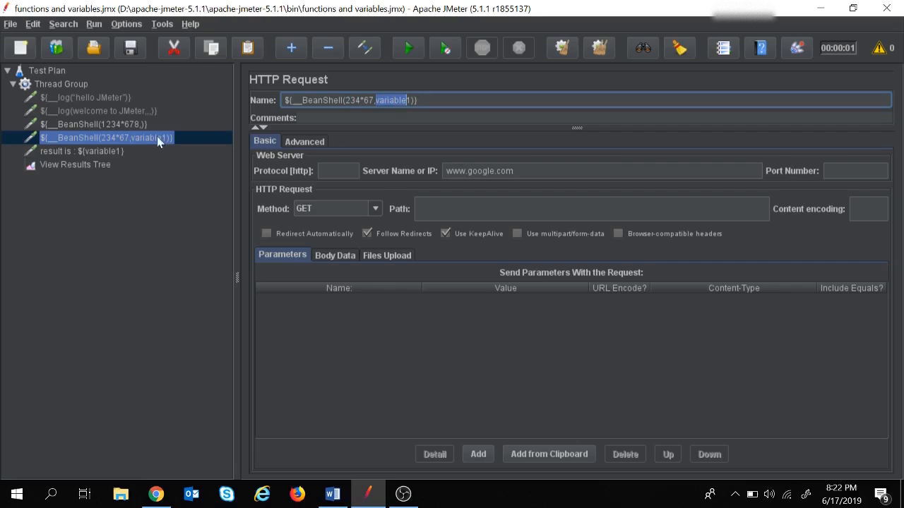
left_click(106, 151)
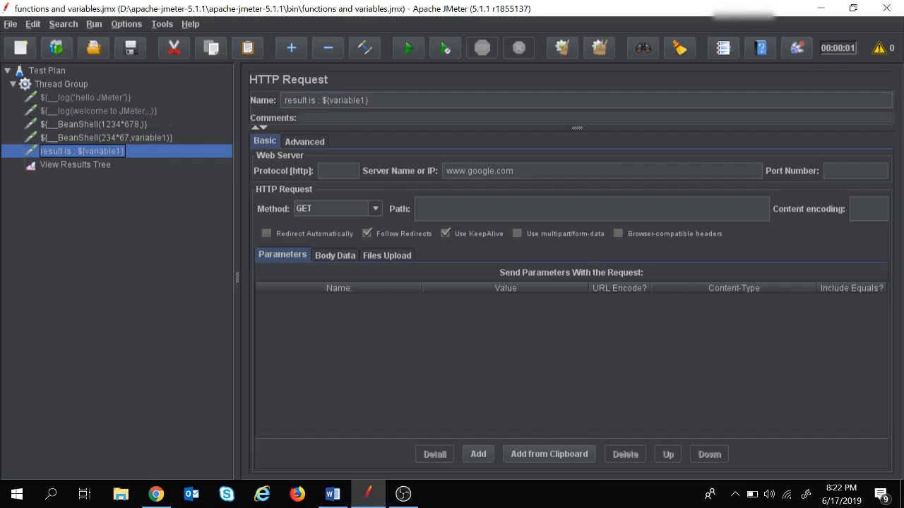
left_click_drag(322, 99, 369, 100)
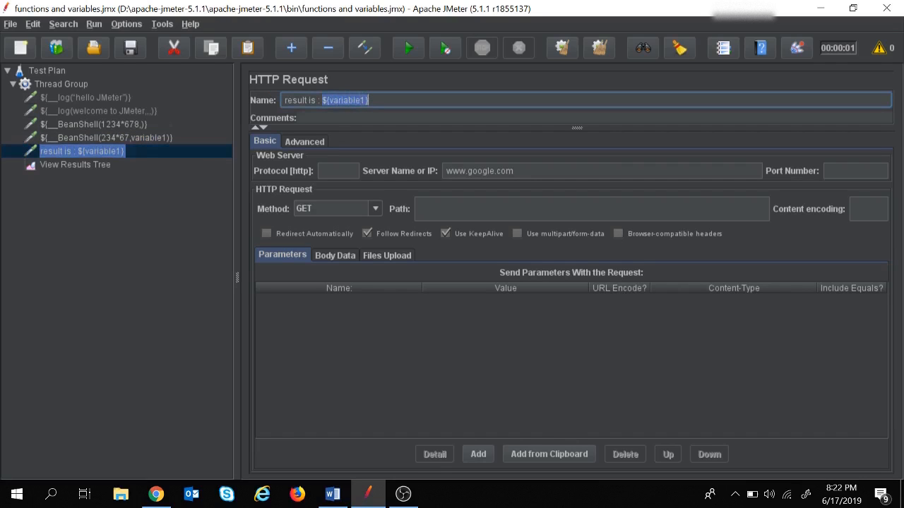
left_click(78, 165)
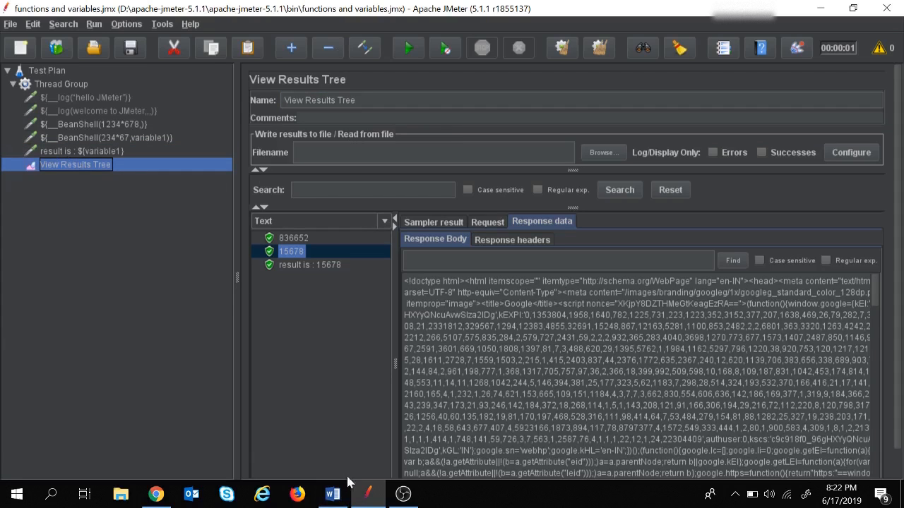
- Switch to the Word notes to review the bullet "Variables are local to threads", and return to JMeter
left_click(336, 496)
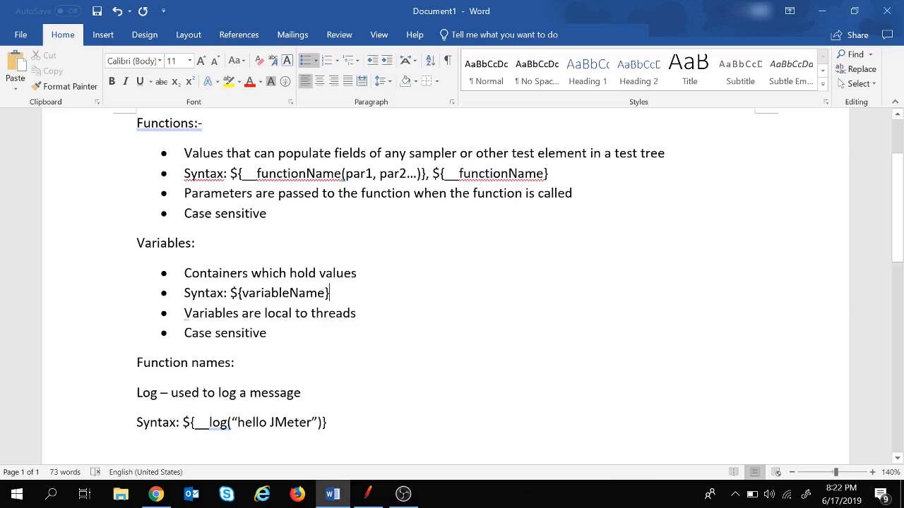
left_click_drag(197, 314, 363, 313)
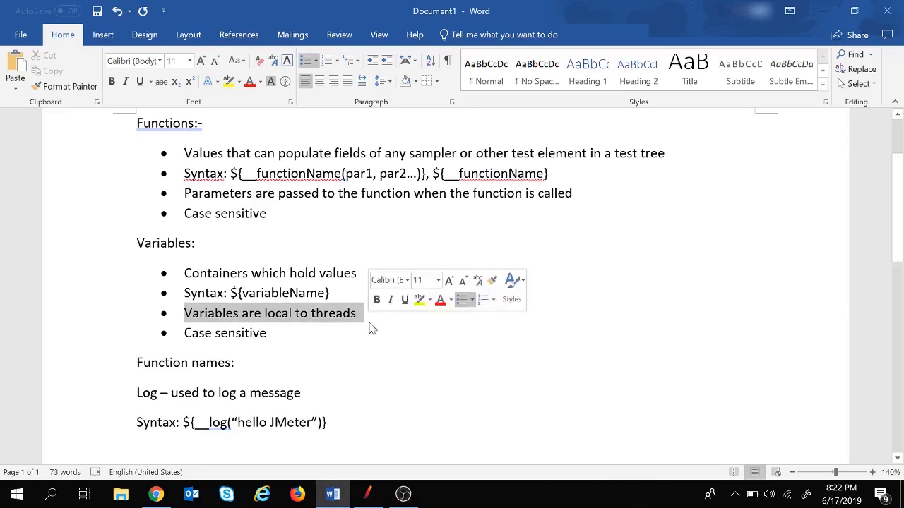
left_click(368, 494)
- Add a second Thread Group to the Test Plan
left_click(68, 86)
left_click(61, 67)
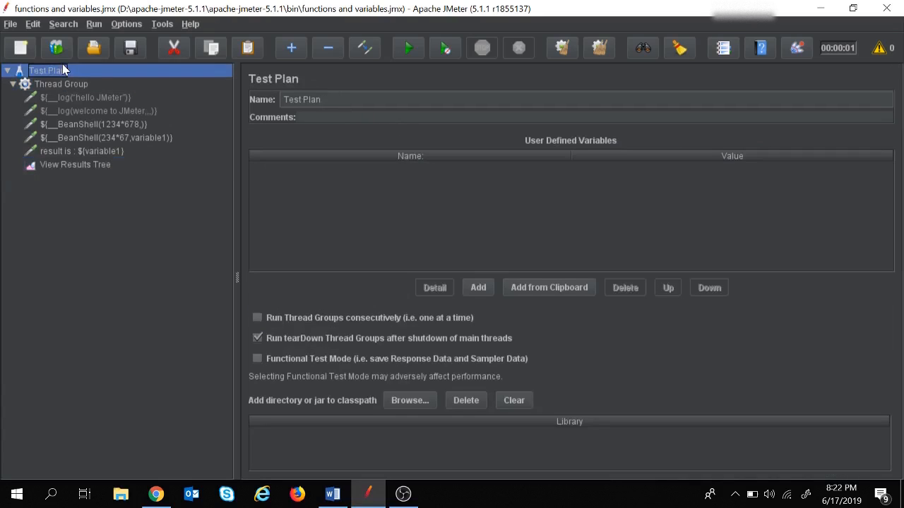
right_click(58, 69)
mouse_move(106, 77)
mouse_move(245, 74)
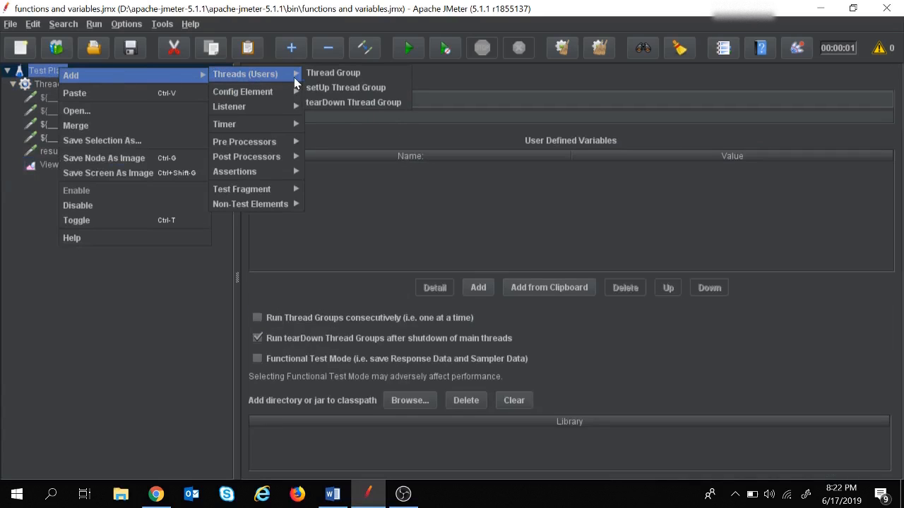
left_click(337, 72)
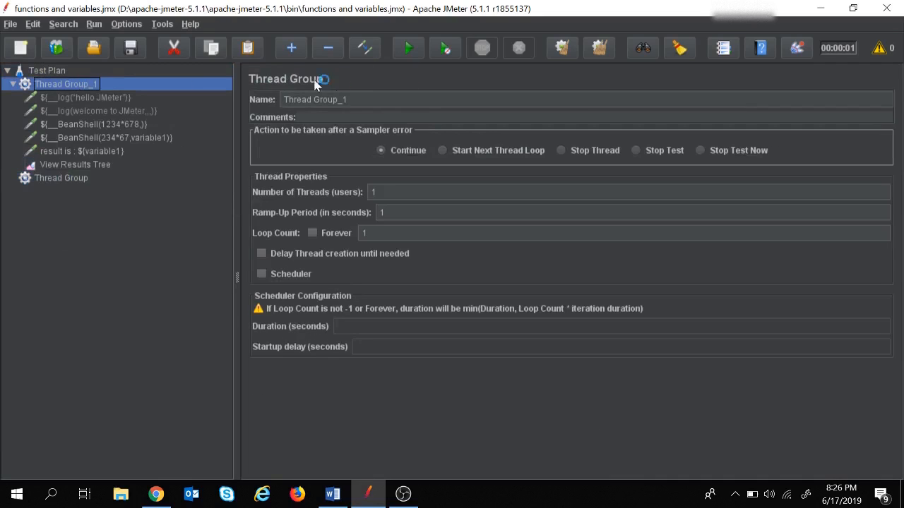
- Name the original thread group Thread Group_1 and the newly added one Thread Group_2
left_click(360, 100)
left_click(75, 179)
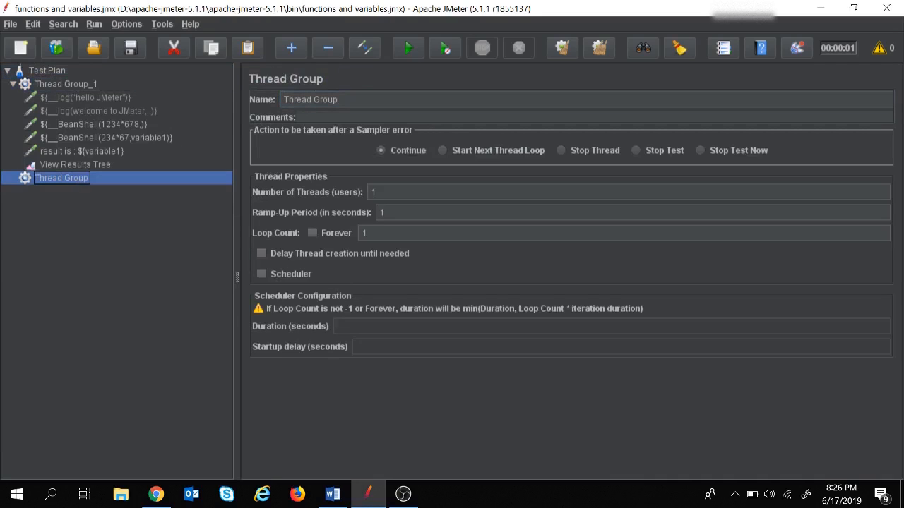
type("_2")
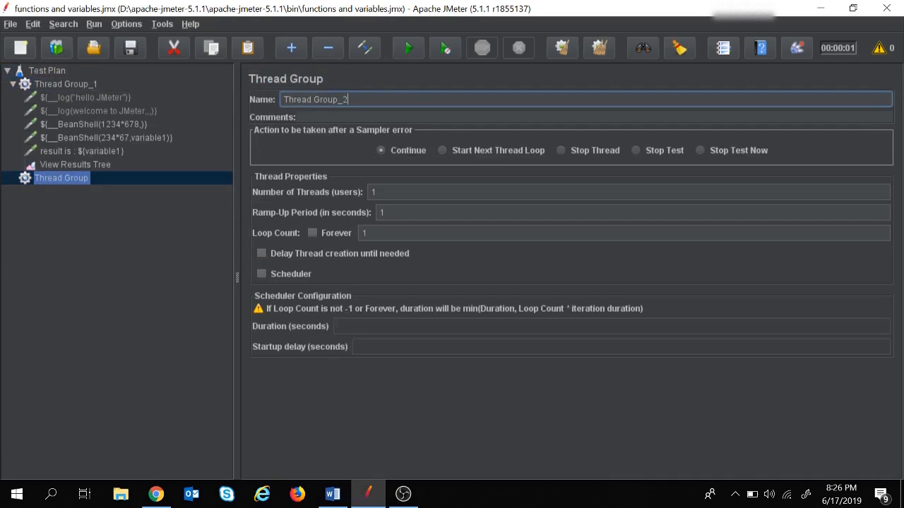
left_click(53, 202)
right_click(65, 178)
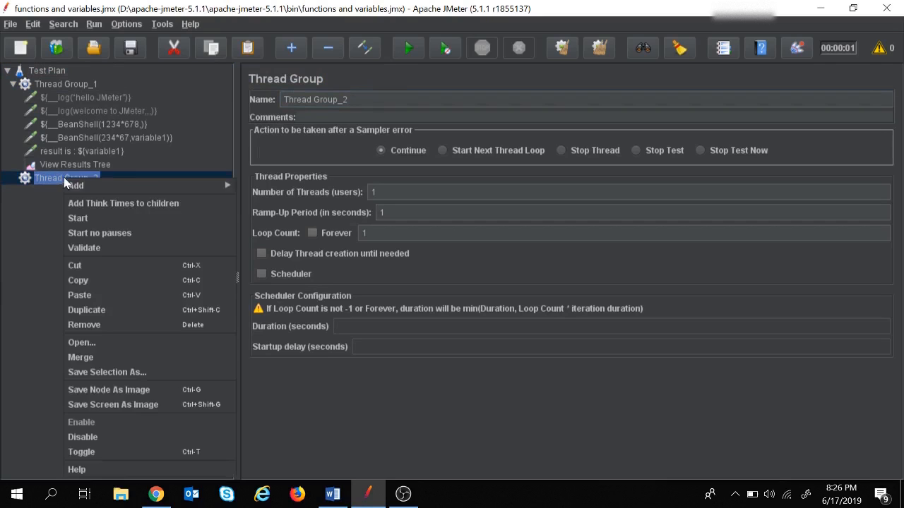
mouse_move(162, 185)
mouse_move(280, 192)
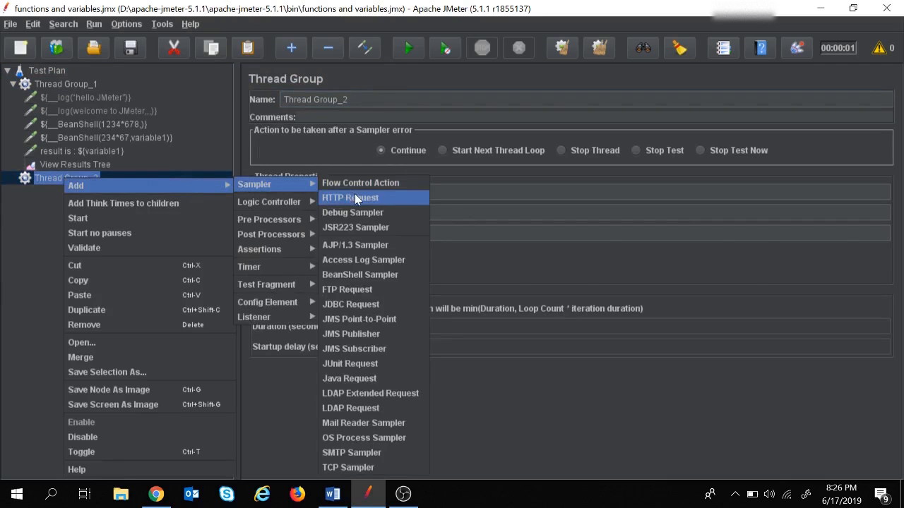
left_click(354, 193)
left_click(480, 170)
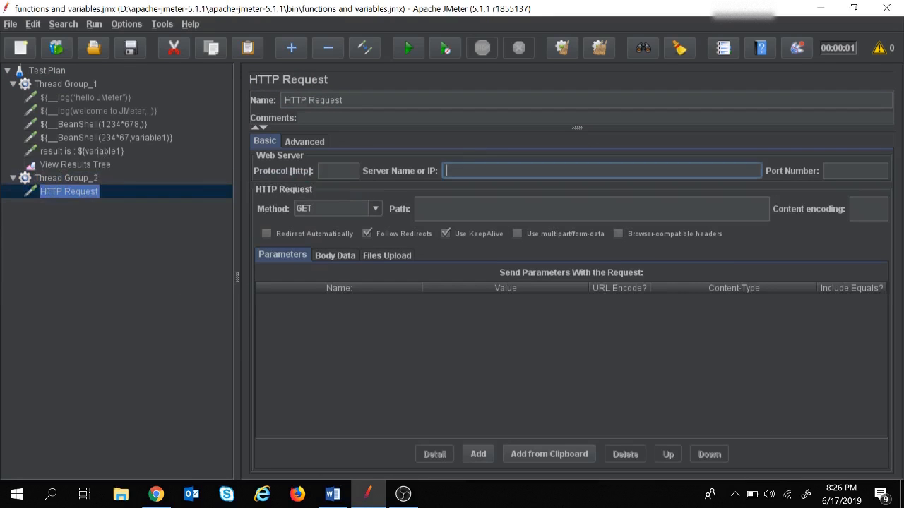
type("www.google.com")
key("ctrl+s")
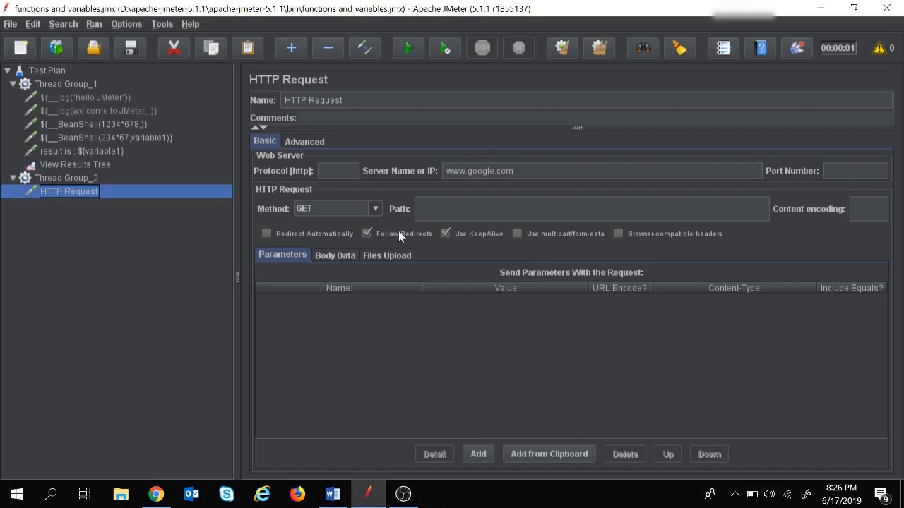
- Move the View Results Tree listener out of Thread Group_1 to the Test Plan level
left_click(87, 165)
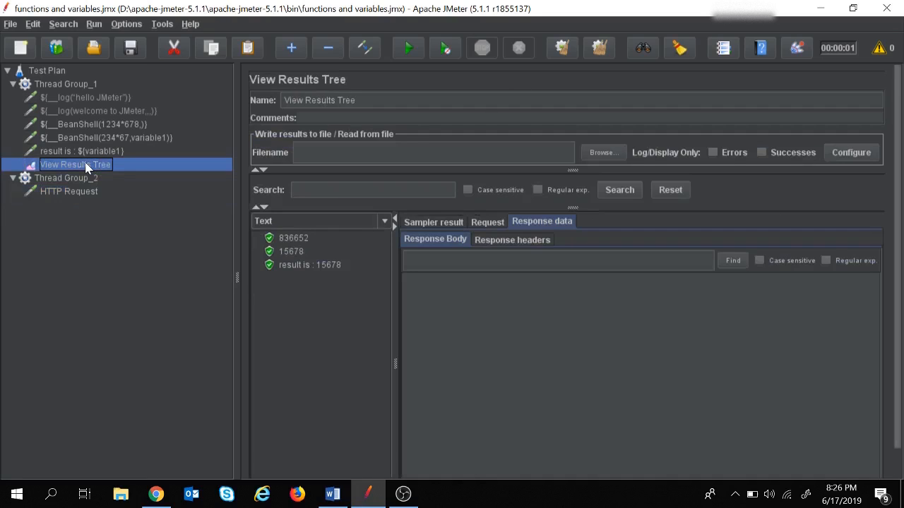
left_click(168, 54)
left_click(47, 71)
right_click(52, 71)
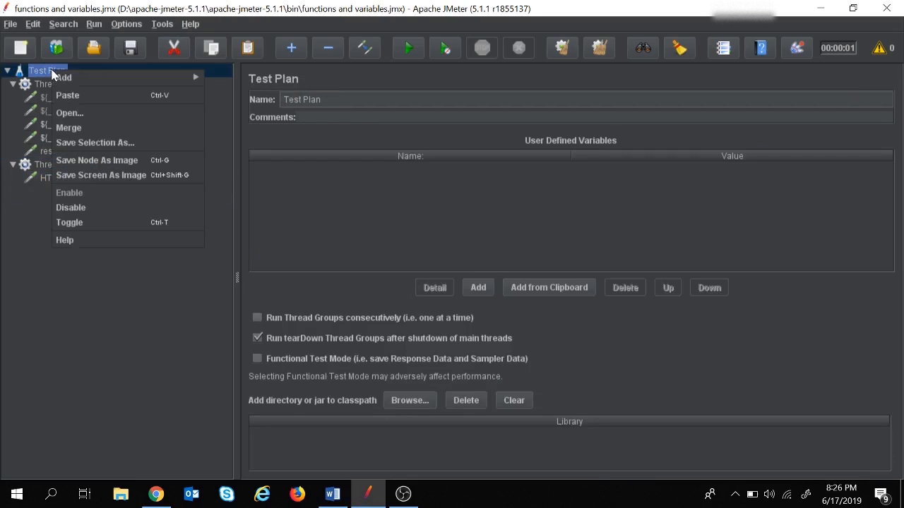
left_click(117, 96)
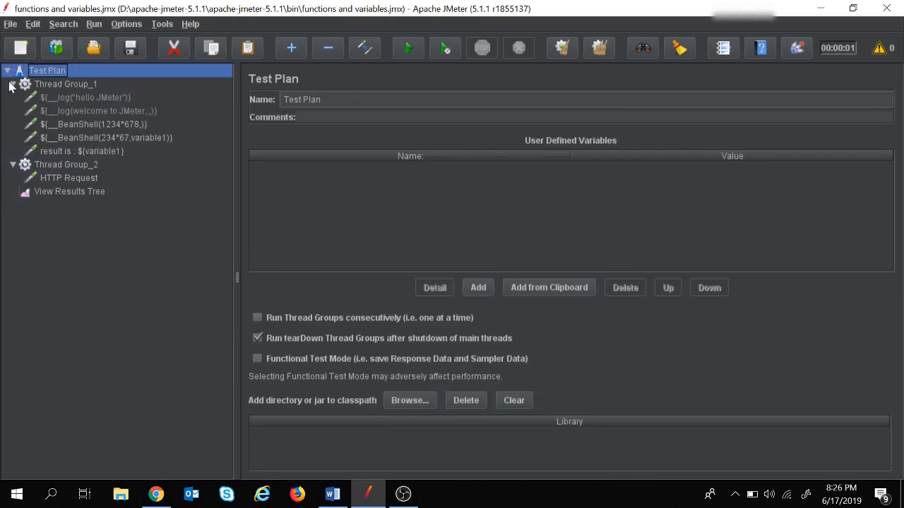
- Rename the HTTP Request in Thread Group_2 to "result is : ${variable1}", copying the name from the matching sampler in Thread Group_1
left_click(16, 87)
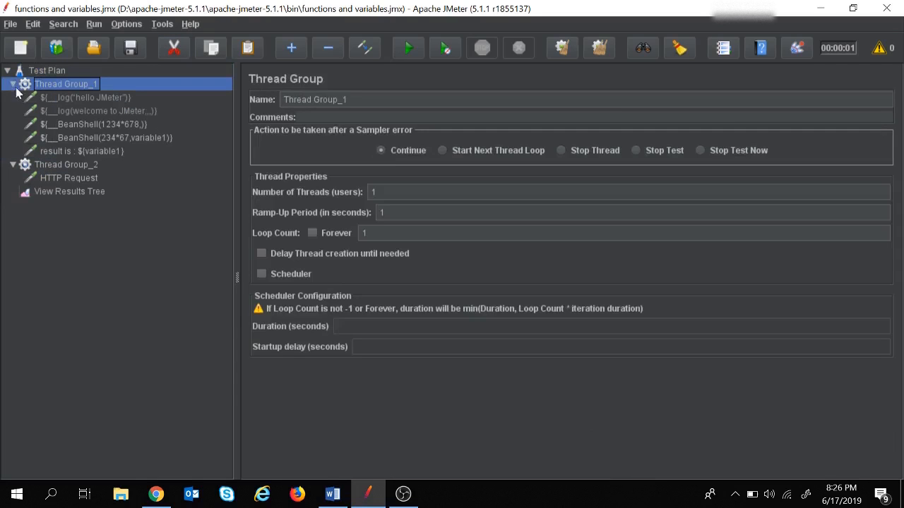
left_click(81, 177)
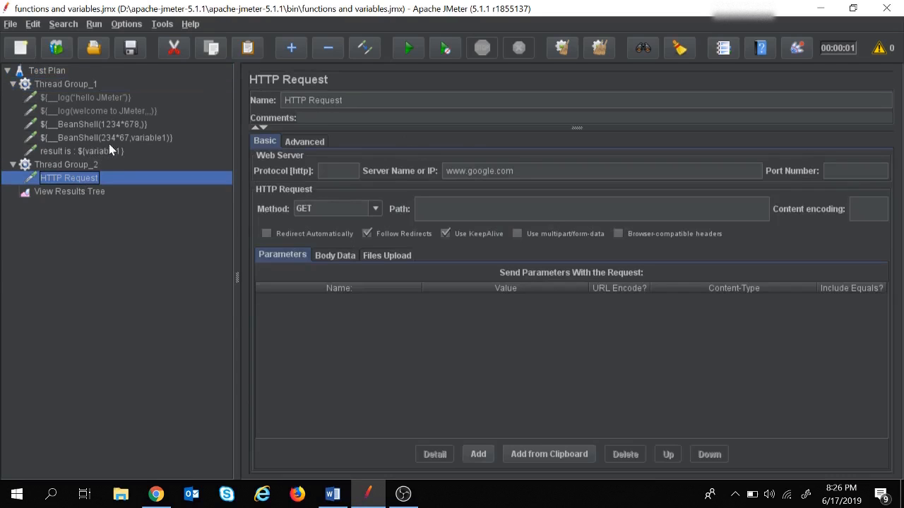
left_click(106, 151)
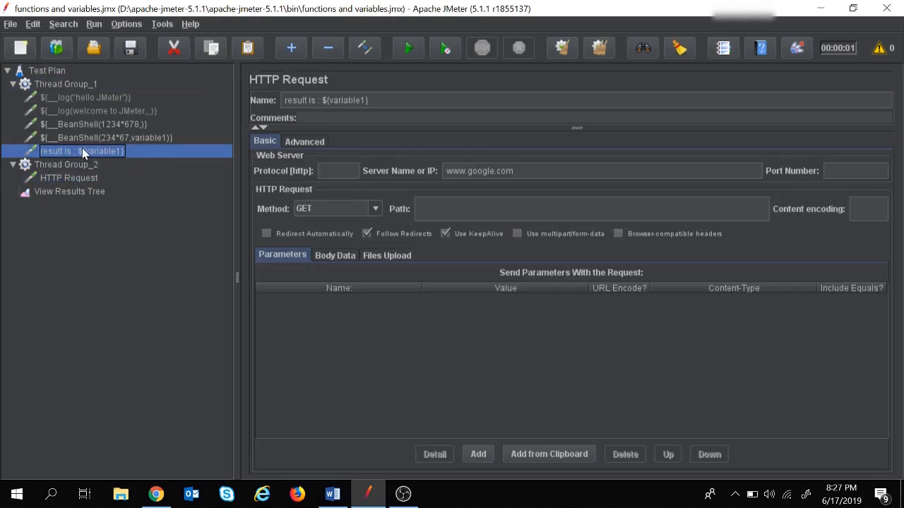
key("Tab")
key("ctrl+c")
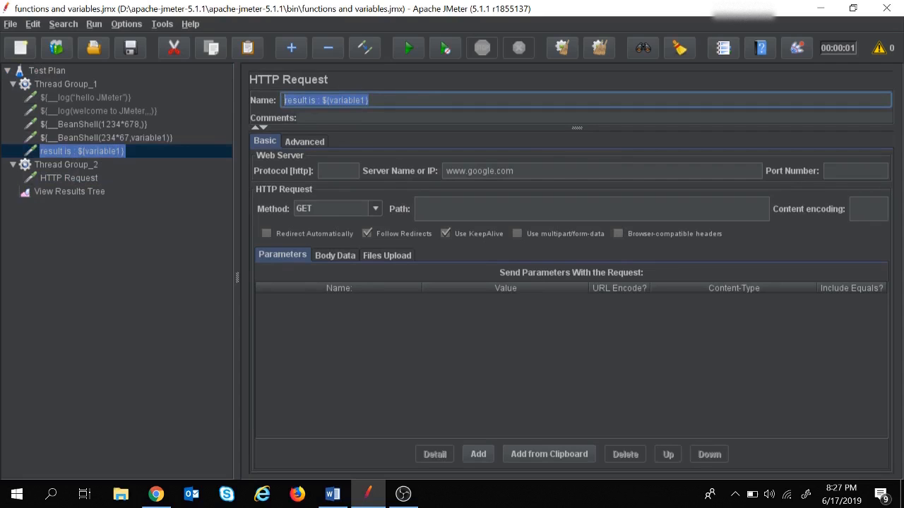
left_click(105, 178)
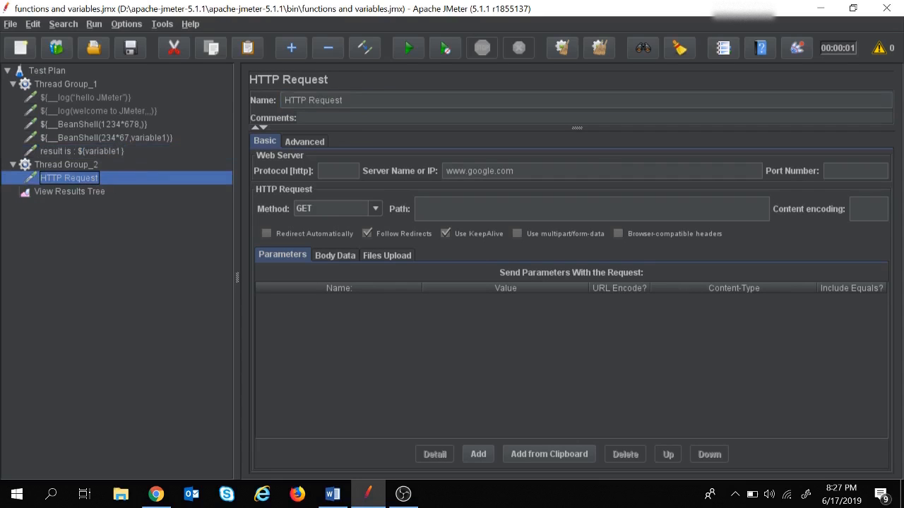
double_click(325, 100)
key("ctrl+a")
key("ctrl+v")
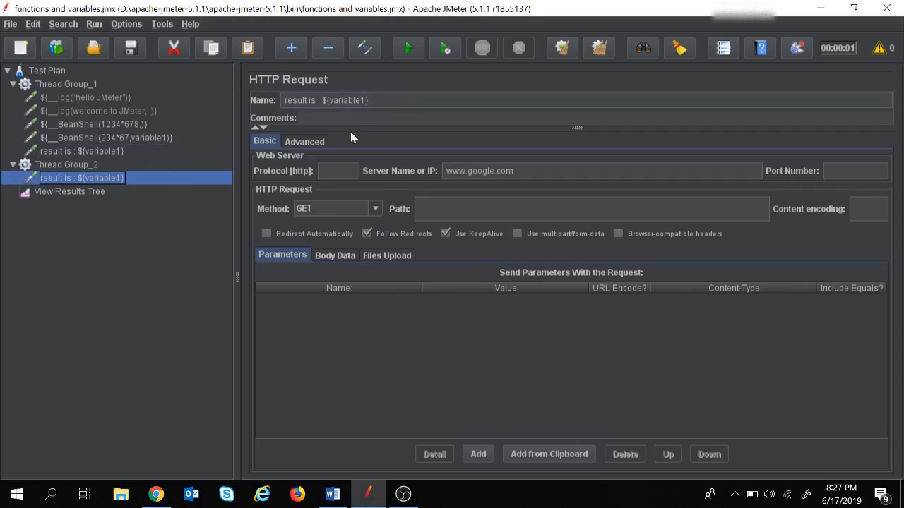
- Disable the ${__BeanShell(1234*678,)} sampler in Thread Group_1
left_click(144, 138)
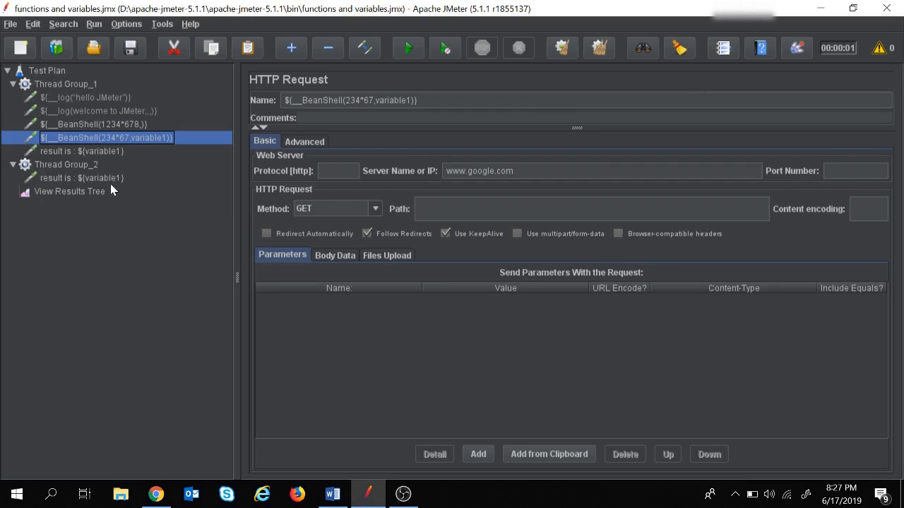
left_click(85, 164)
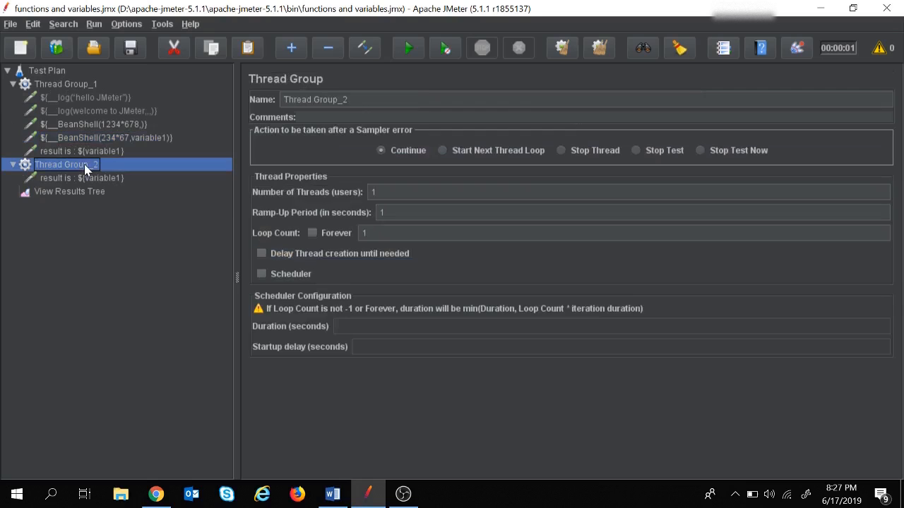
left_click(93, 178)
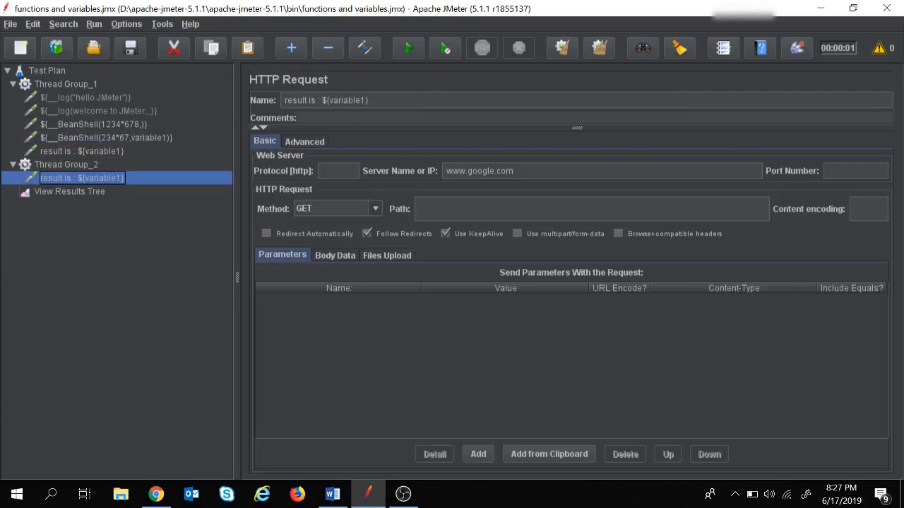
left_click_drag(322, 100, 369, 100)
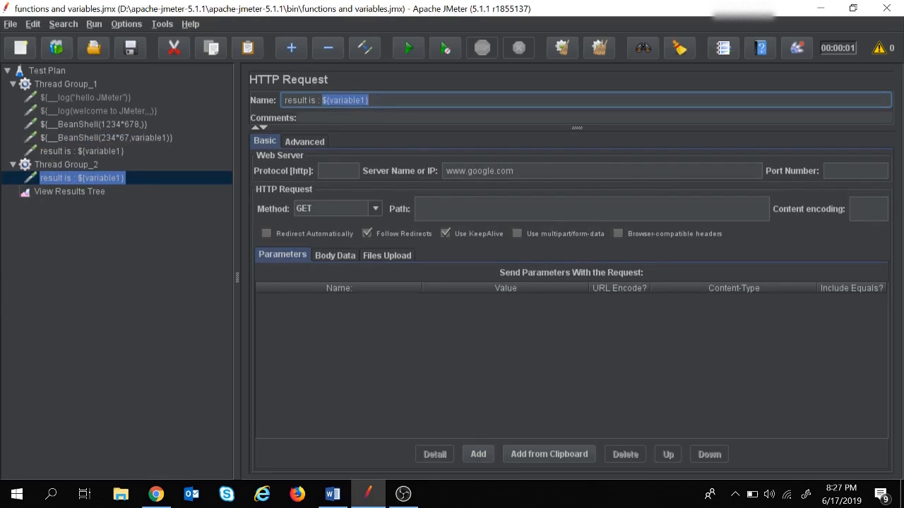
left_click(84, 192)
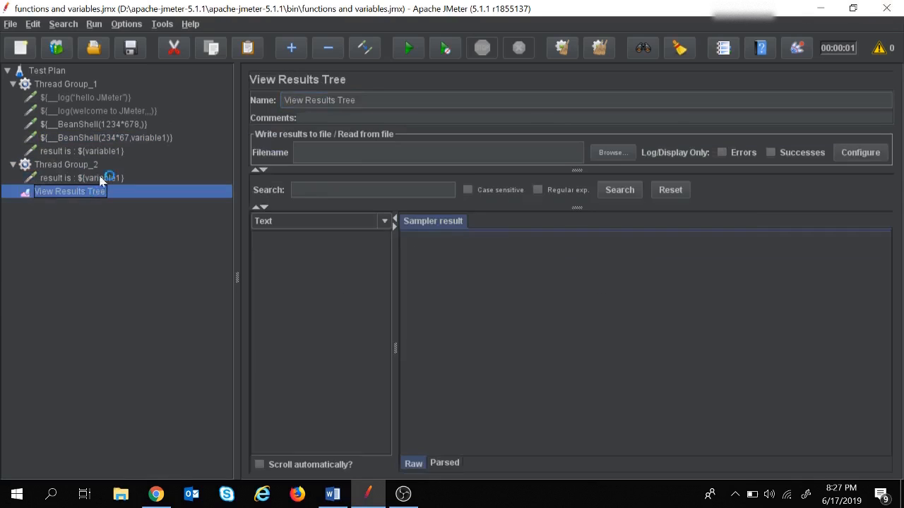
right_click(128, 123)
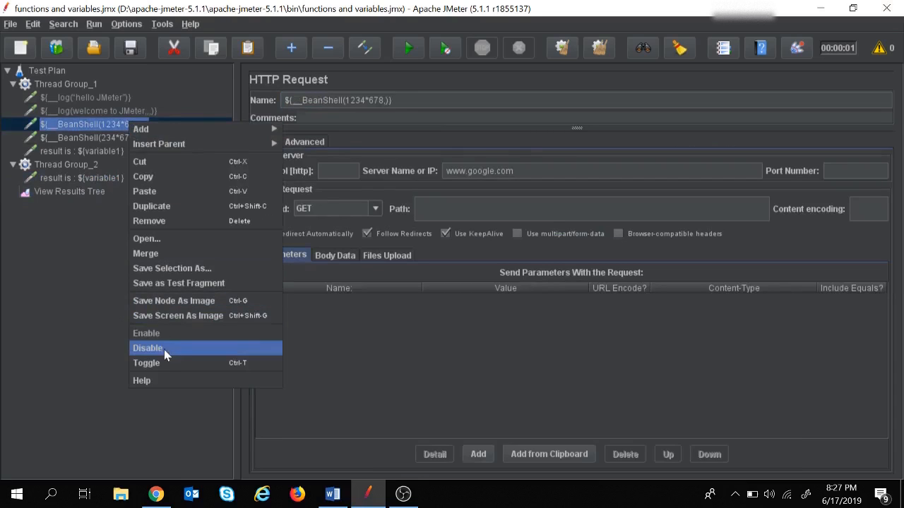
left_click(157, 349)
- Review the samplers that set and reference variable1, and run the test plan with the View Results Tree listener open
left_click(113, 138)
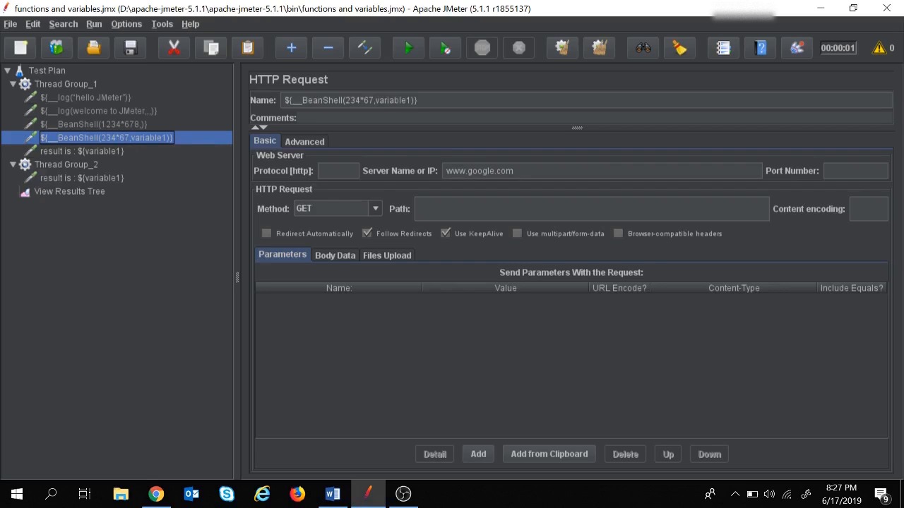
left_click(116, 151)
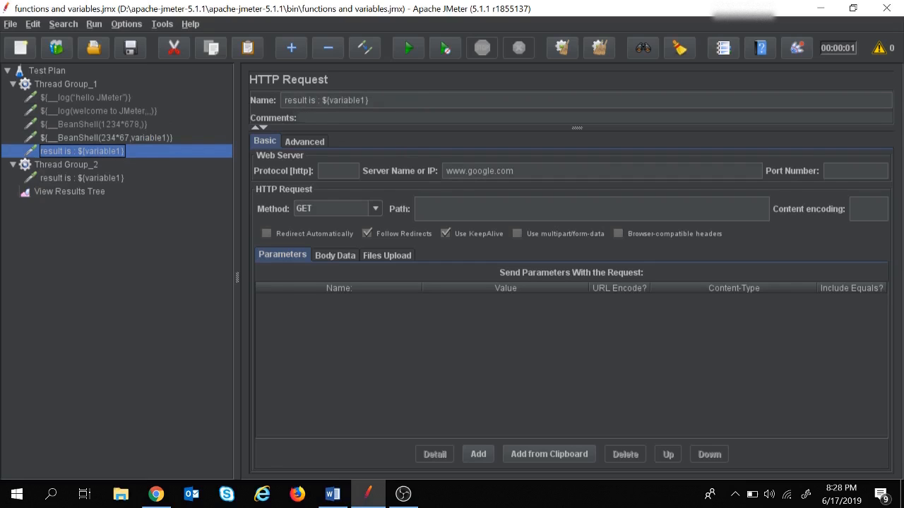
left_click(85, 178)
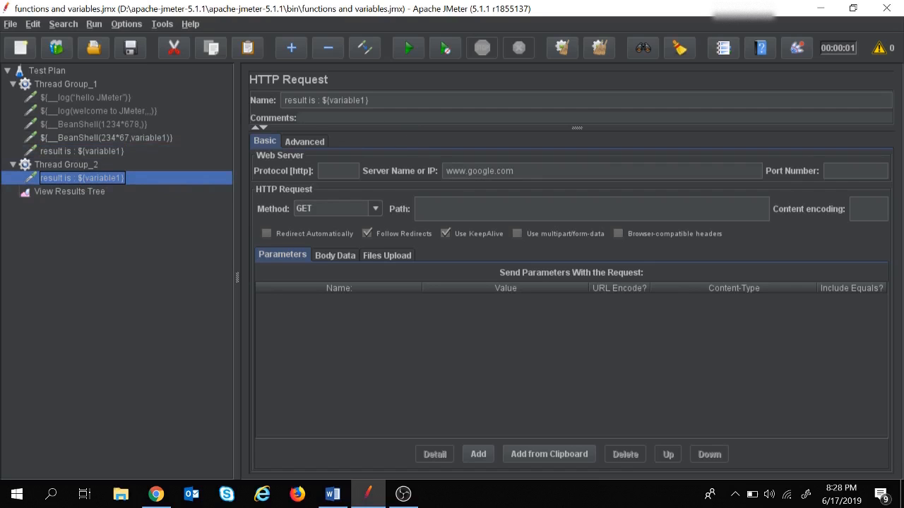
left_click_drag(322, 100, 369, 100)
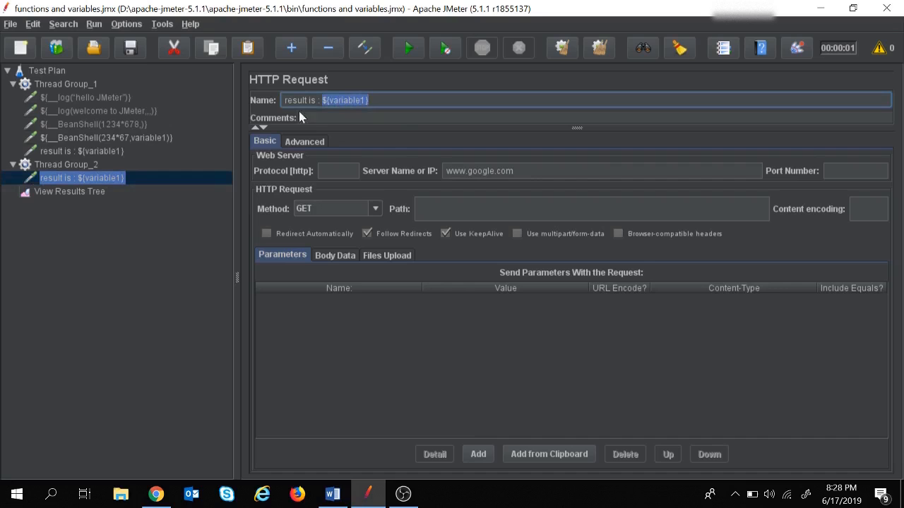
left_click(122, 151)
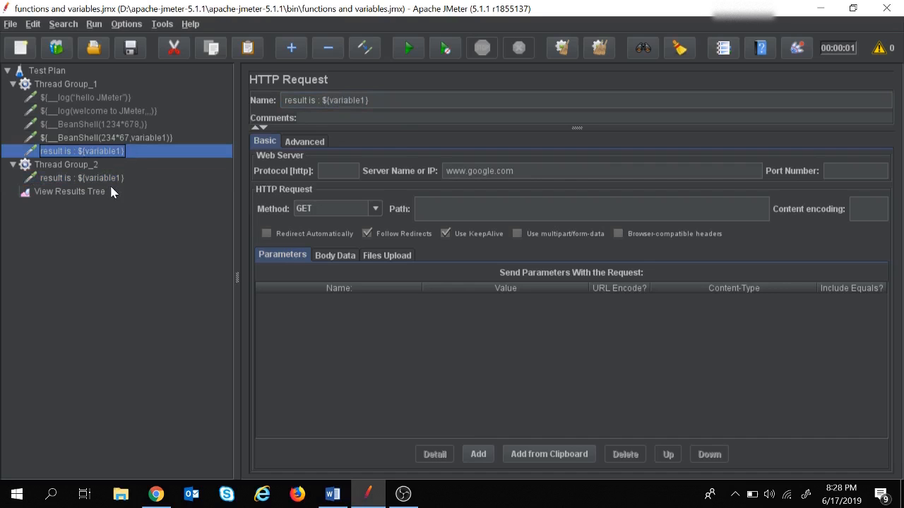
left_click(111, 179)
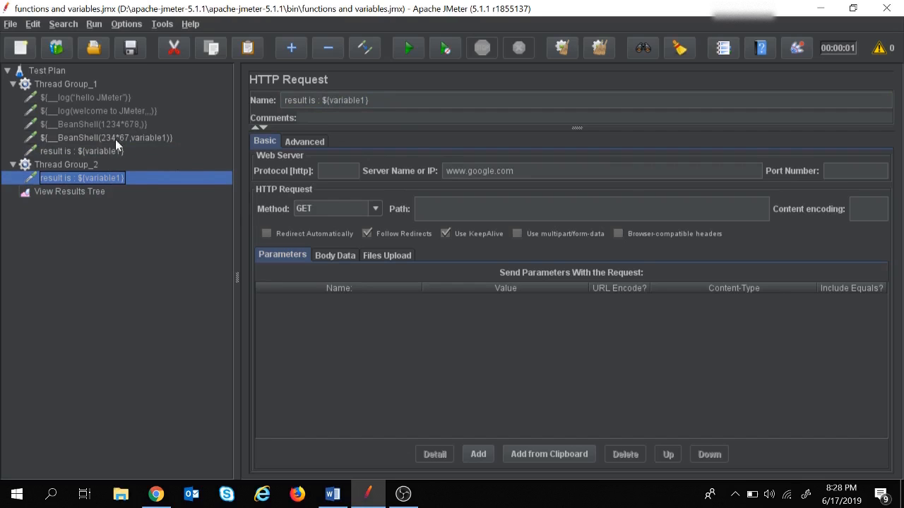
left_click(95, 193)
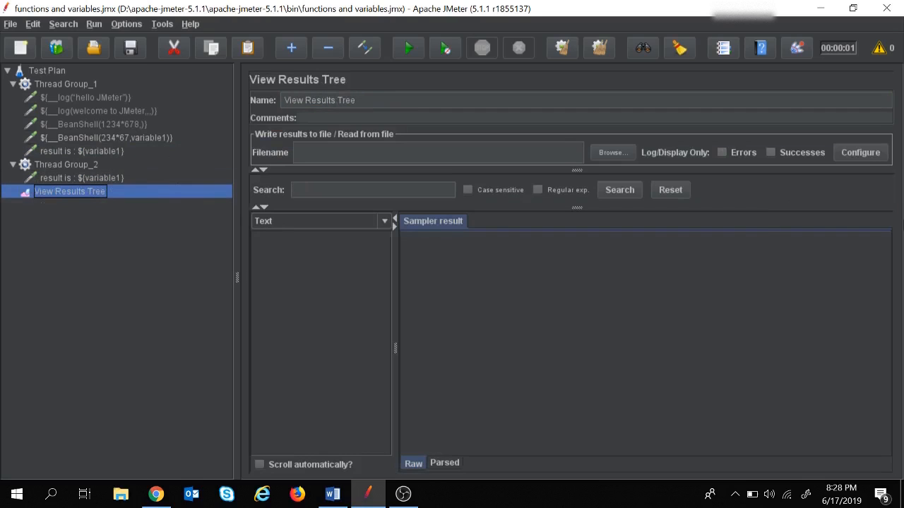
left_click(409, 49)
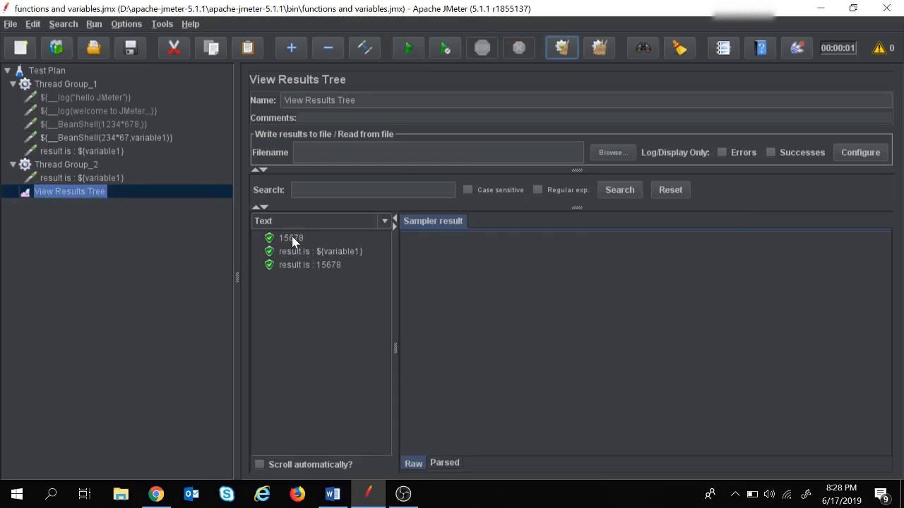
- Examine the sampler results and compare how variable1 is resolved in Thread Group_1 and Thread Group_2
left_click(292, 241)
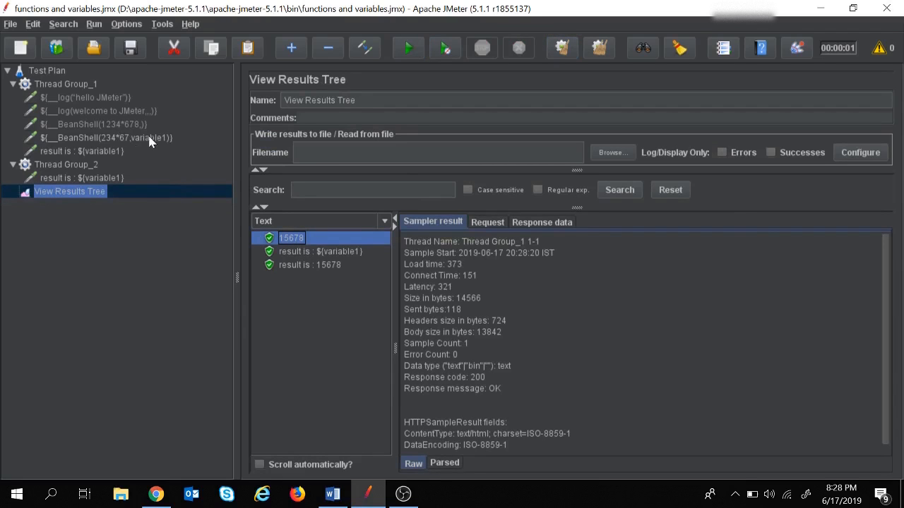
left_click(334, 252)
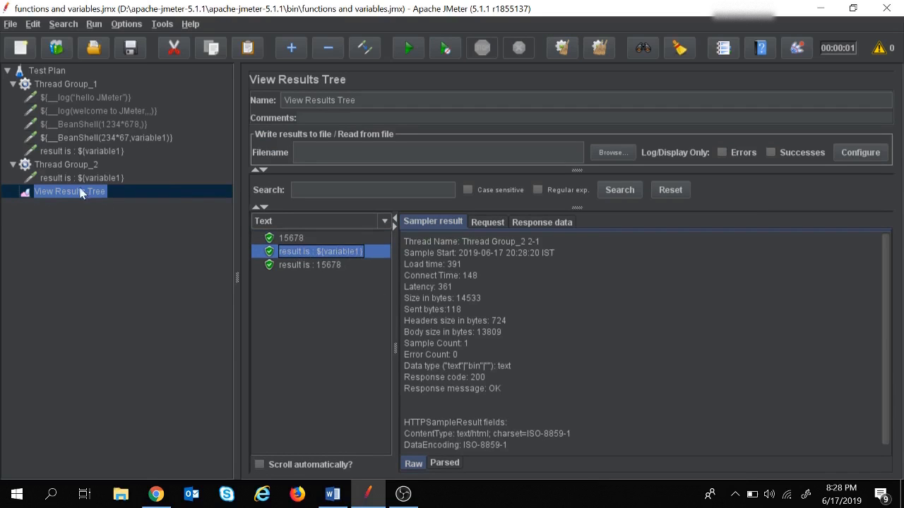
left_click(84, 180)
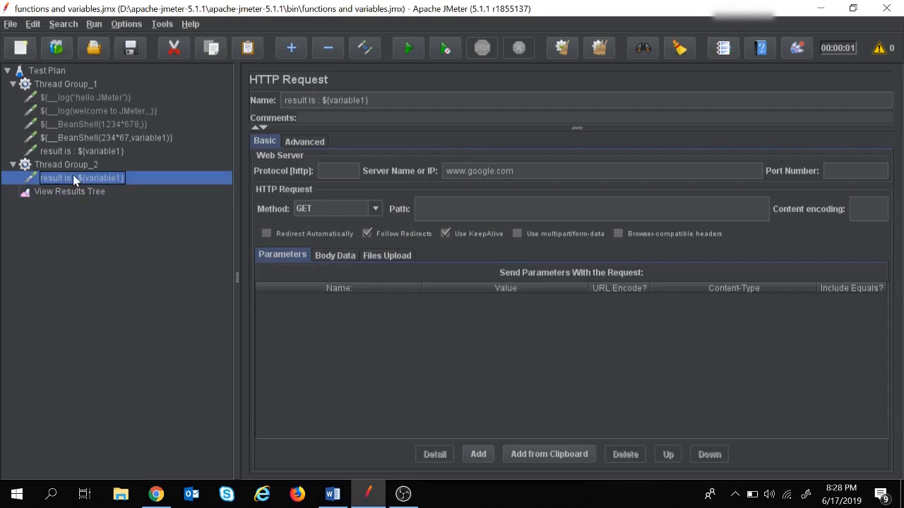
left_click(82, 194)
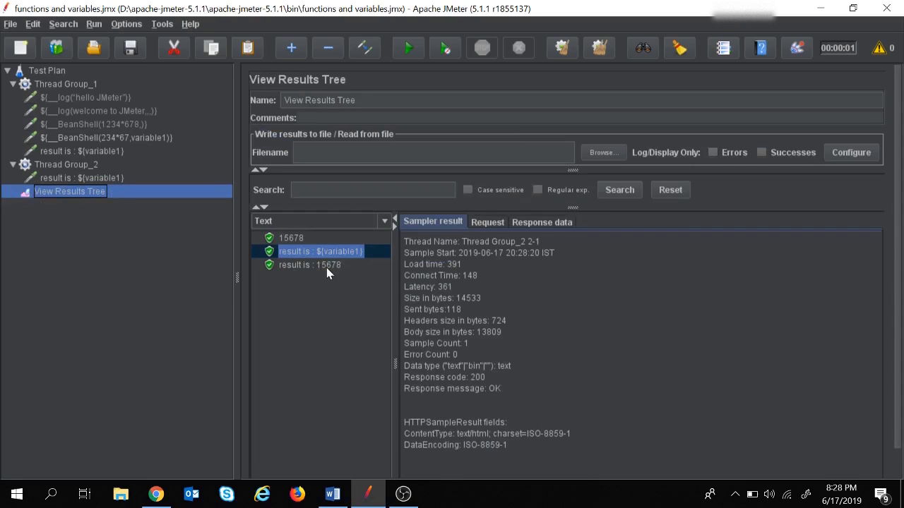
left_click(88, 151)
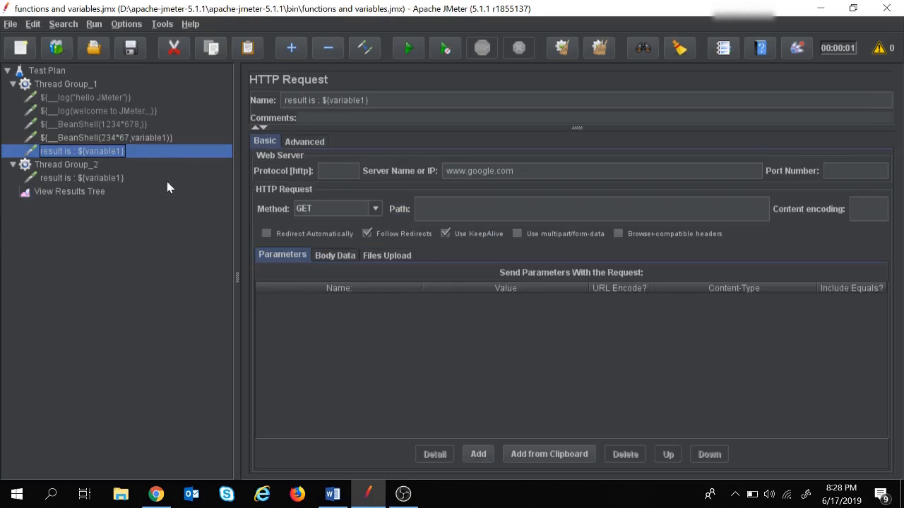
left_click(91, 195)
left_click(304, 265)
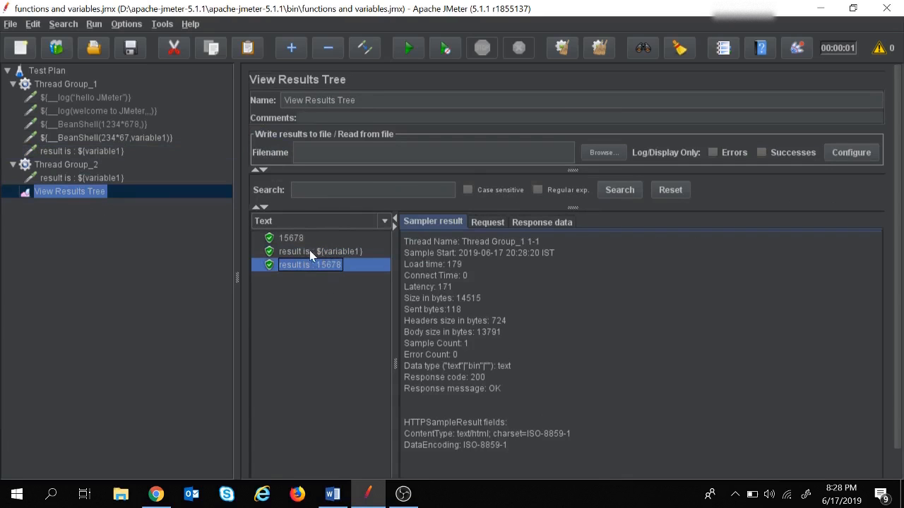
left_click(308, 252)
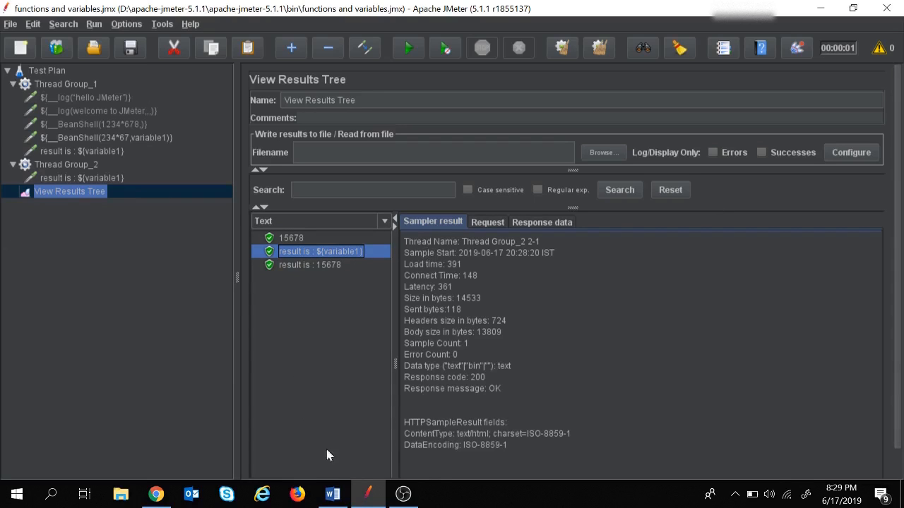
- Switch to the Word document containing the function notes
left_click(332, 493)
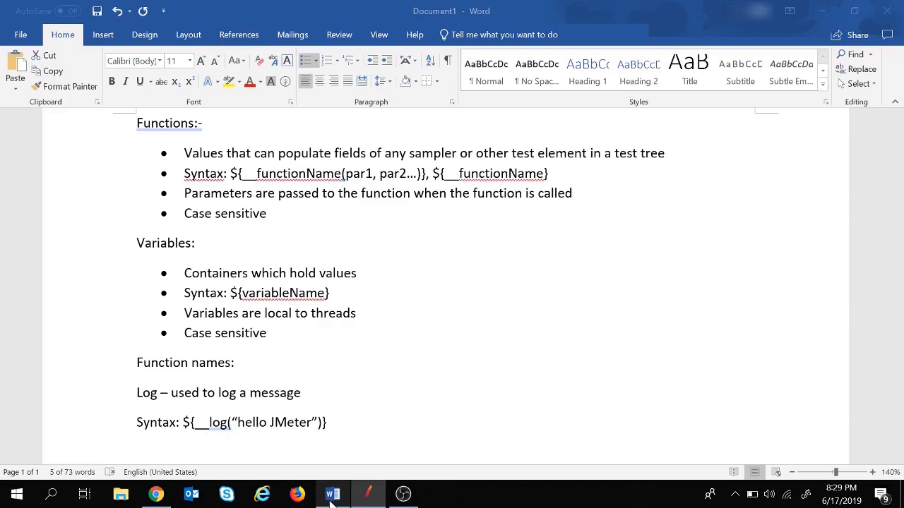
left_click(328, 422)
key("Return")
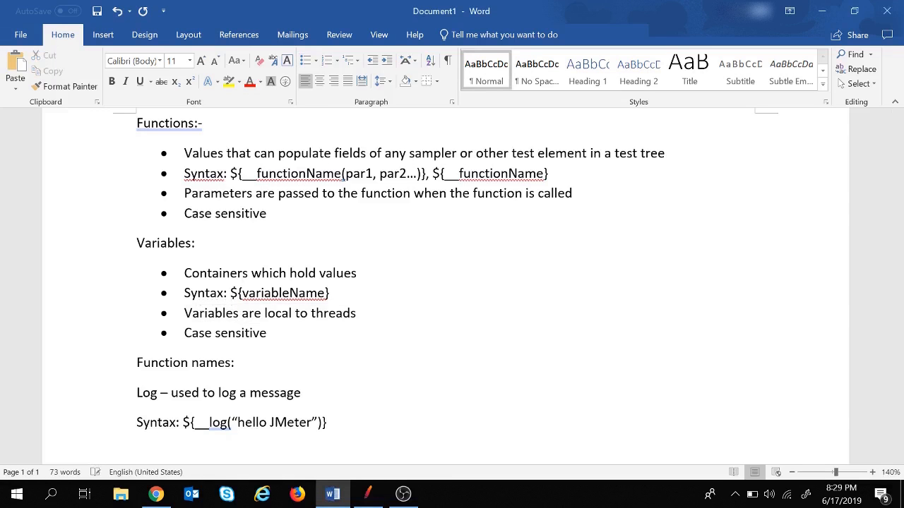
key("Return")
key("BackSpace")
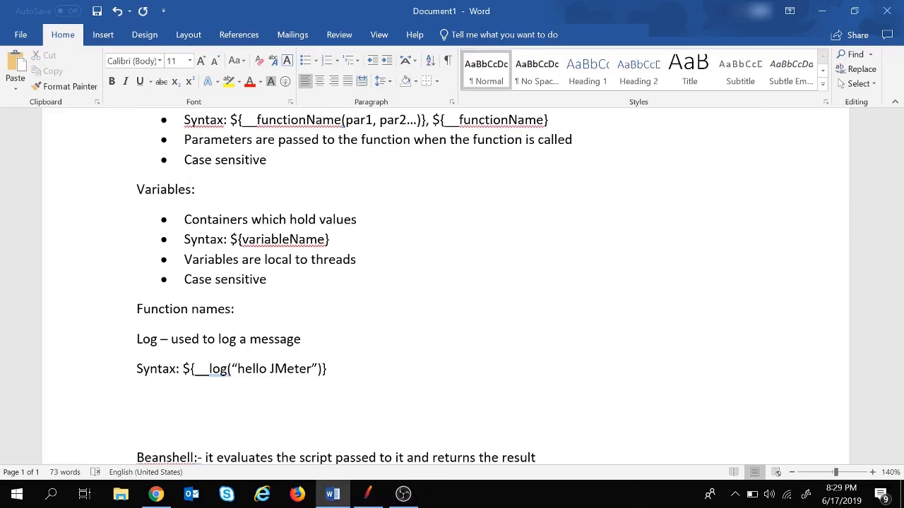
key("BackSpace")
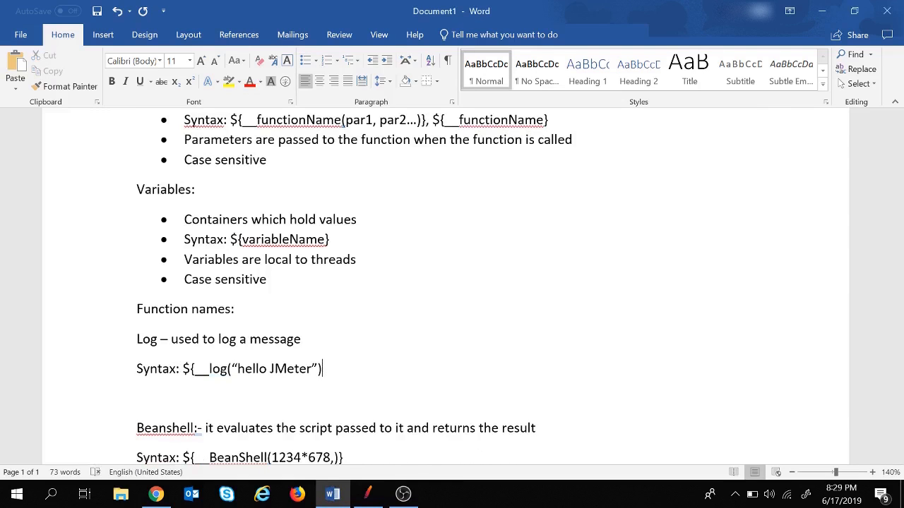
- Add the function name "time" below the BeanShell syntax in the notes, leaving one blank line between them
scroll(406, 262, "down", 4)
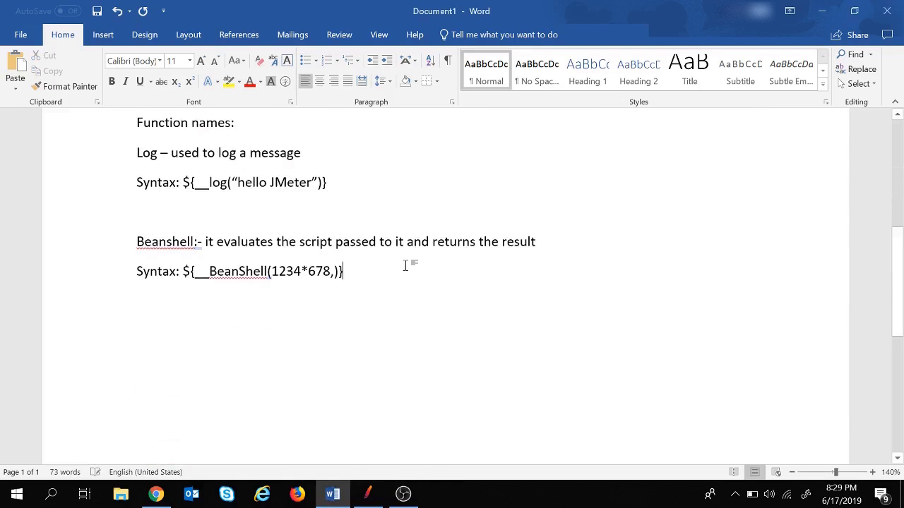
key("Return")
key("Return")
type("time")
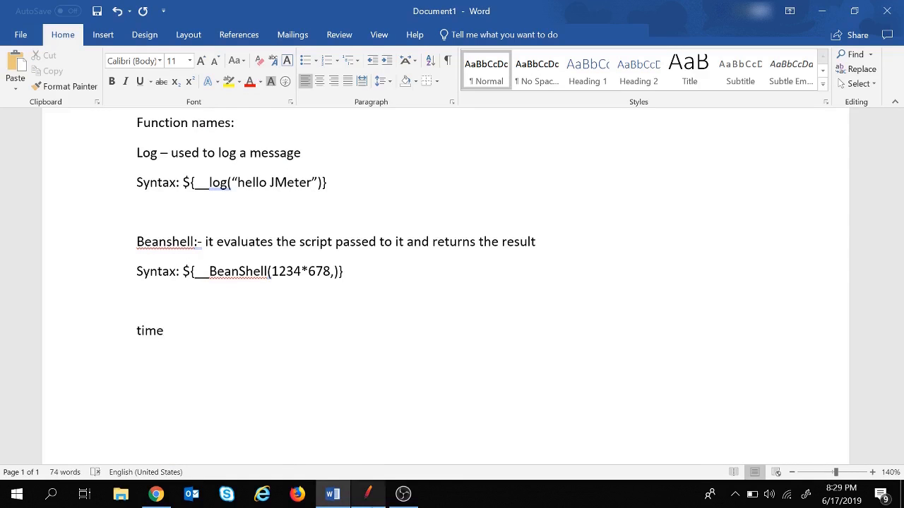
- Switch to JMeter and disable Thread Group_2 in the test plan
left_click(368, 494)
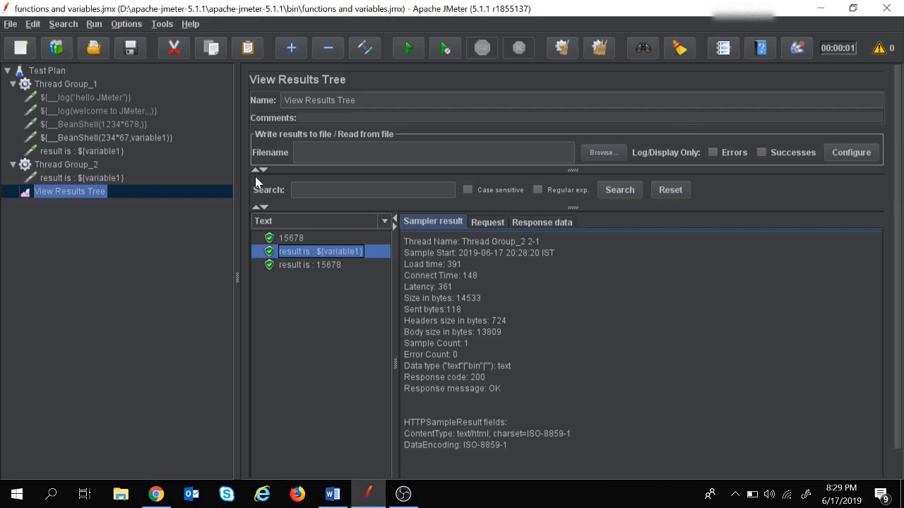
left_click(81, 165)
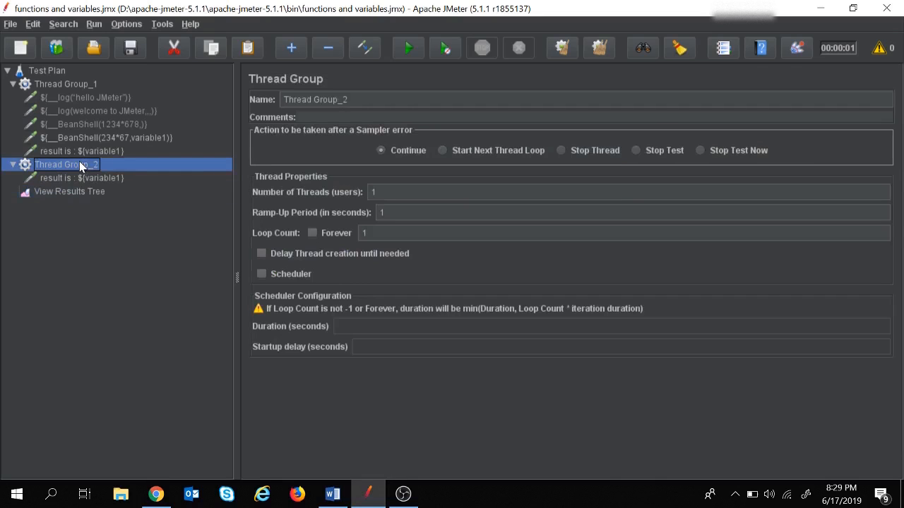
right_click(79, 163)
left_click(114, 422)
- Disable the ${__BeanShell(234*67,variable1)} and "result is : ${variable1}" samplers together in Thread Group_1
left_click(92, 149)
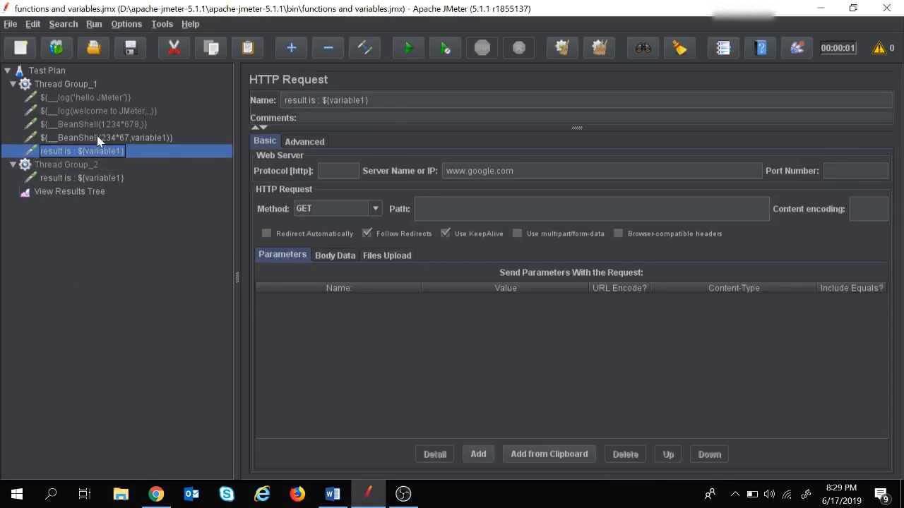
left_click(97, 139)
left_click(97, 150, "shift")
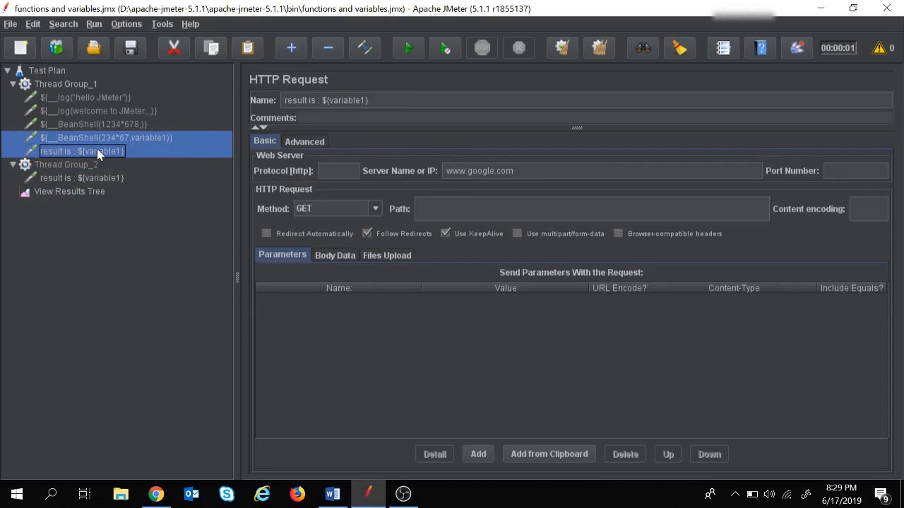
right_click(97, 150)
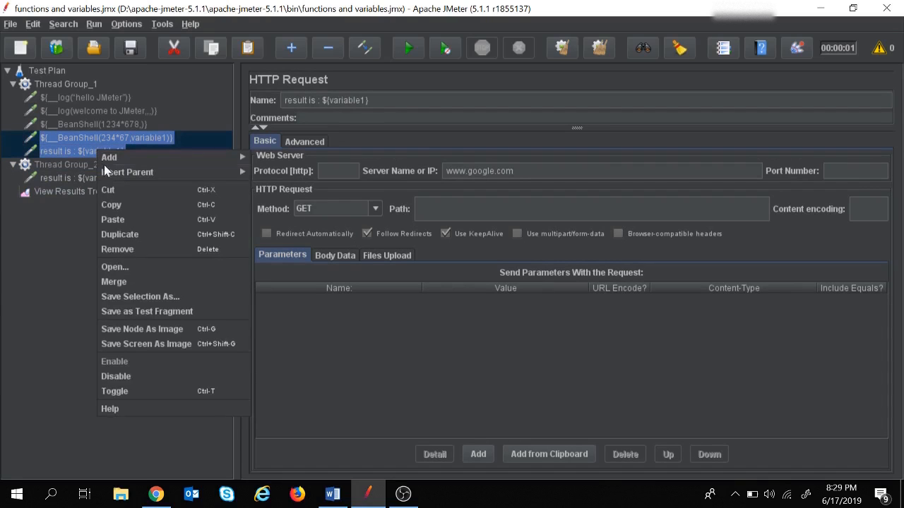
left_click(136, 376)
left_click(59, 83)
right_click(59, 83)
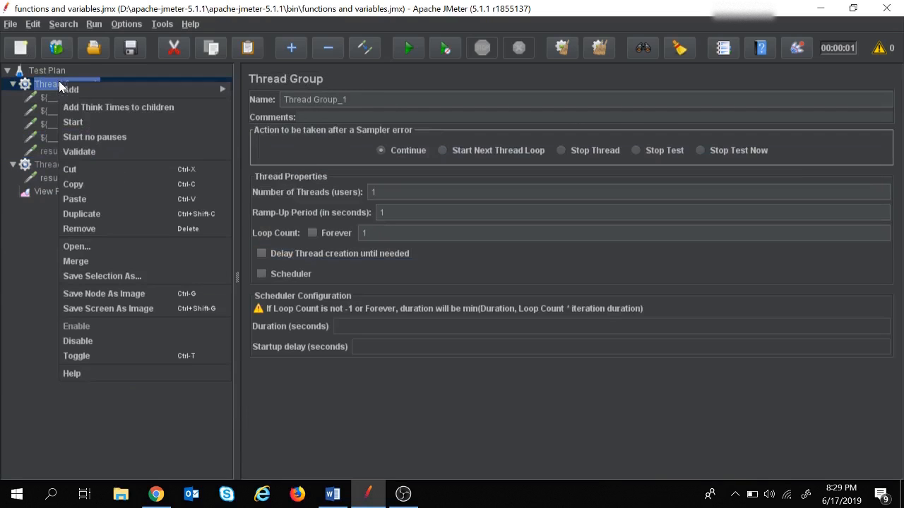
mouse_move(189, 94)
mouse_move(268, 88)
left_click(347, 99)
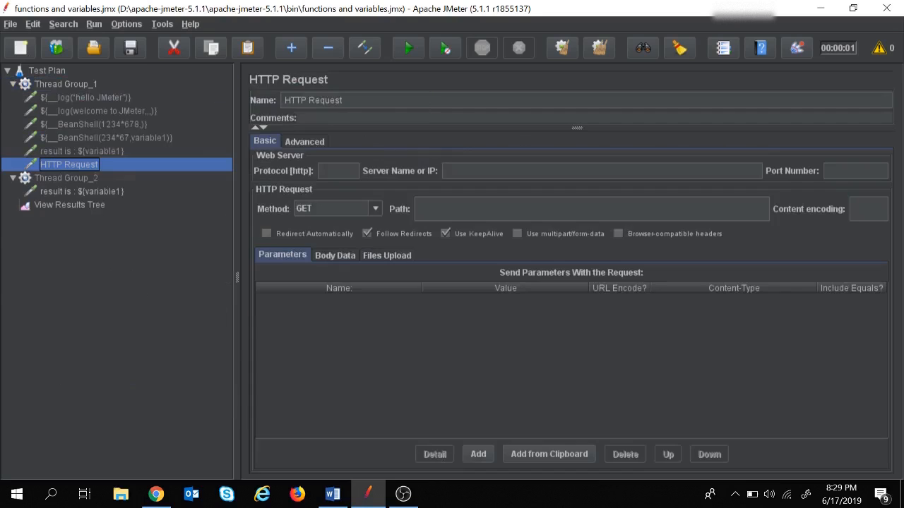
left_click(510, 170)
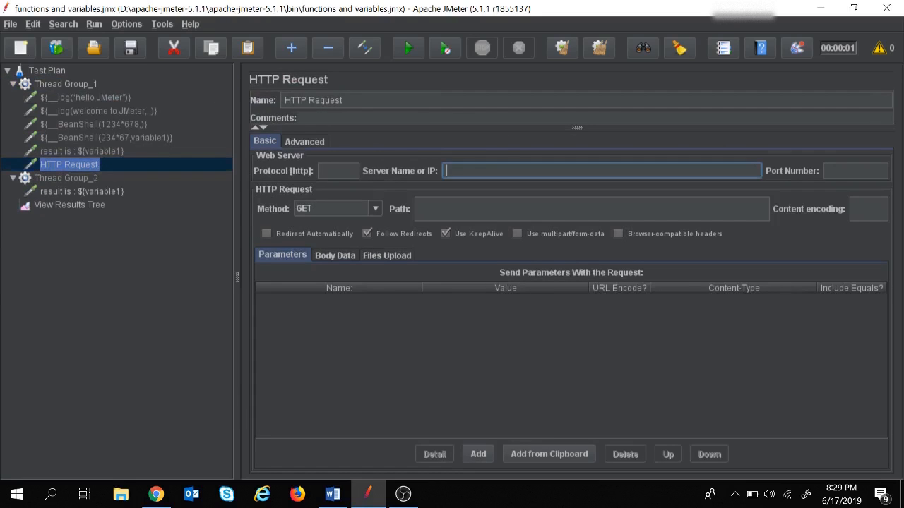
type("www.google.com")
- Choose the __time function in the Function Helper and generate its syntax and result without any parameters
left_click(163, 26)
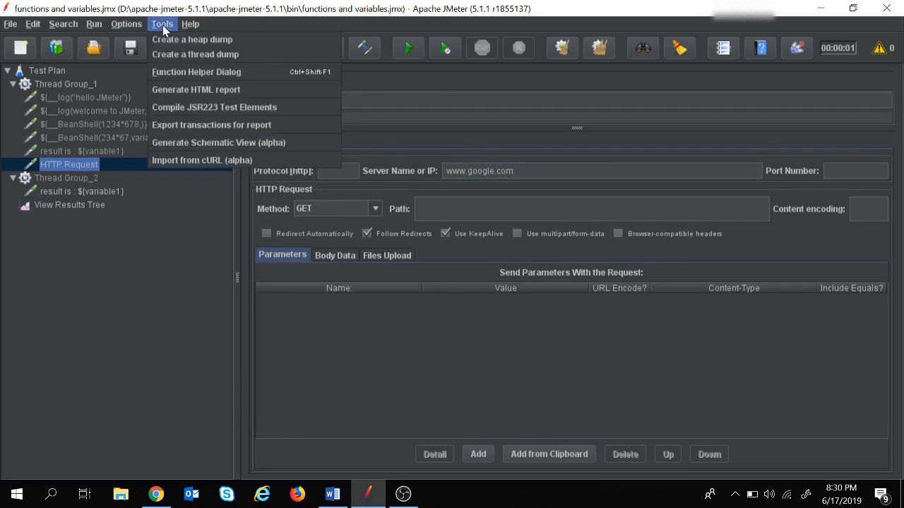
left_click(219, 74)
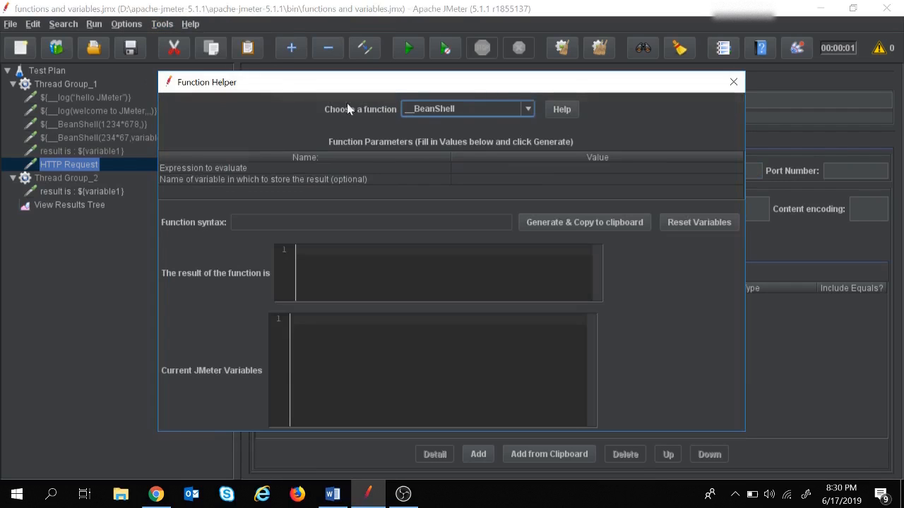
left_click(530, 109)
scroll(493, 160, "down", 8)
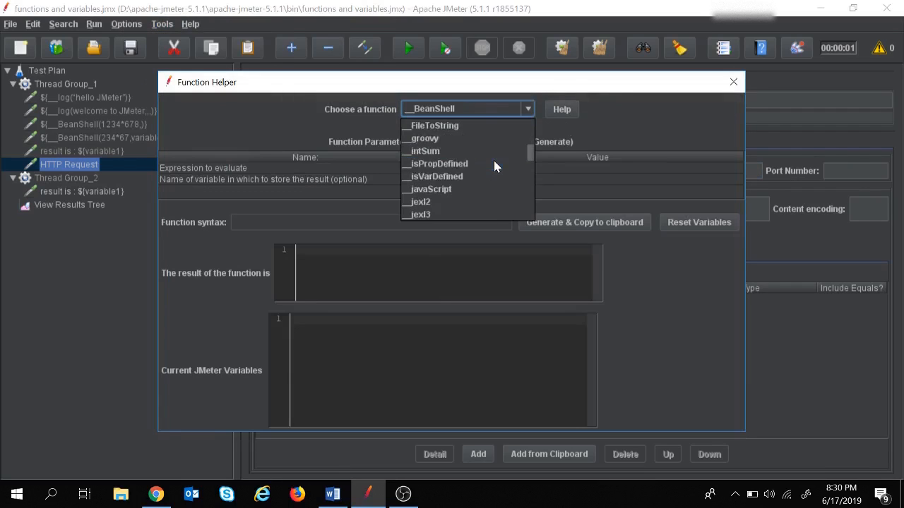
scroll(494, 160, "down", 2)
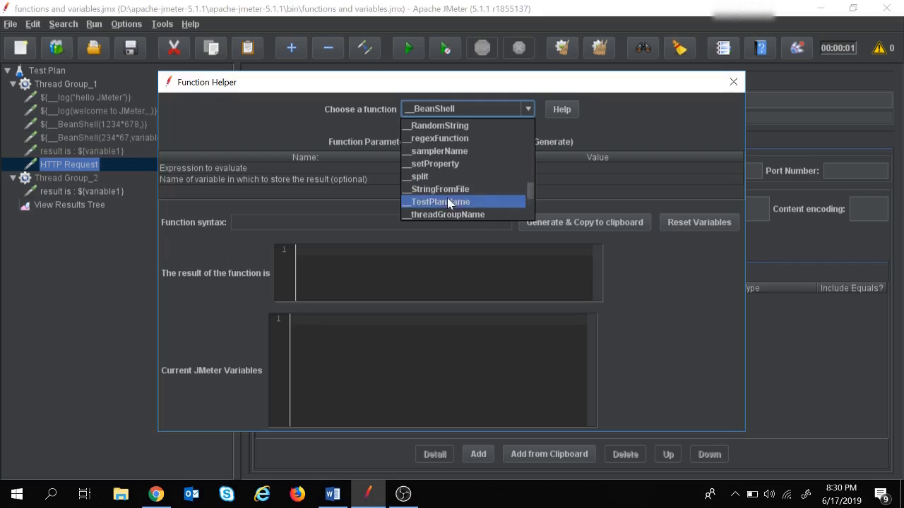
scroll(458, 165, "down", 2)
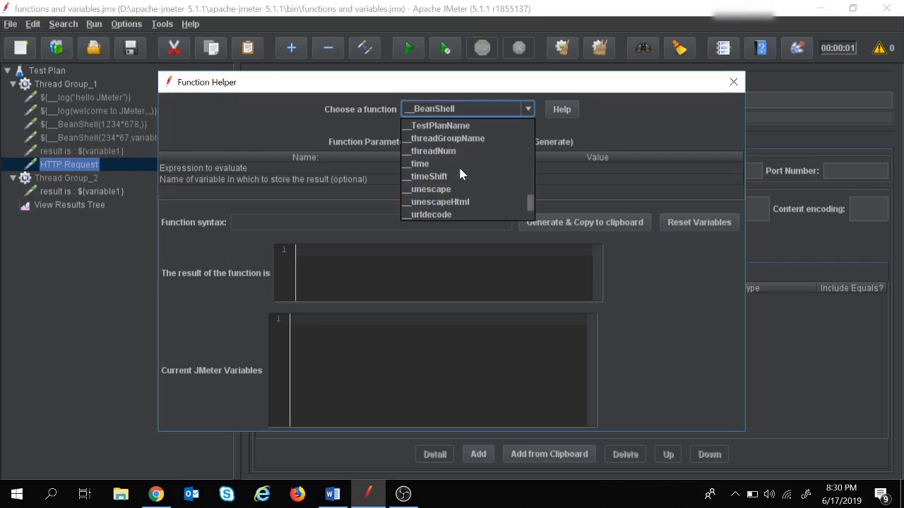
left_click(412, 163)
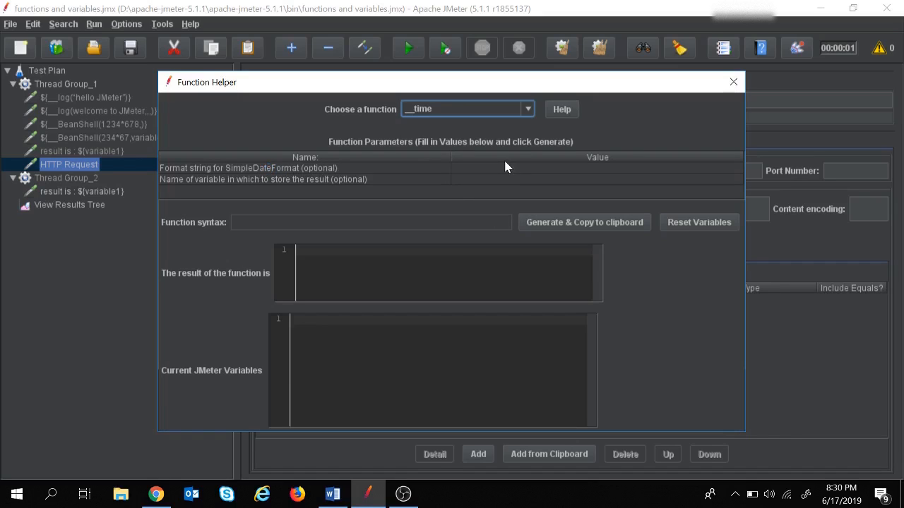
left_click(564, 223)
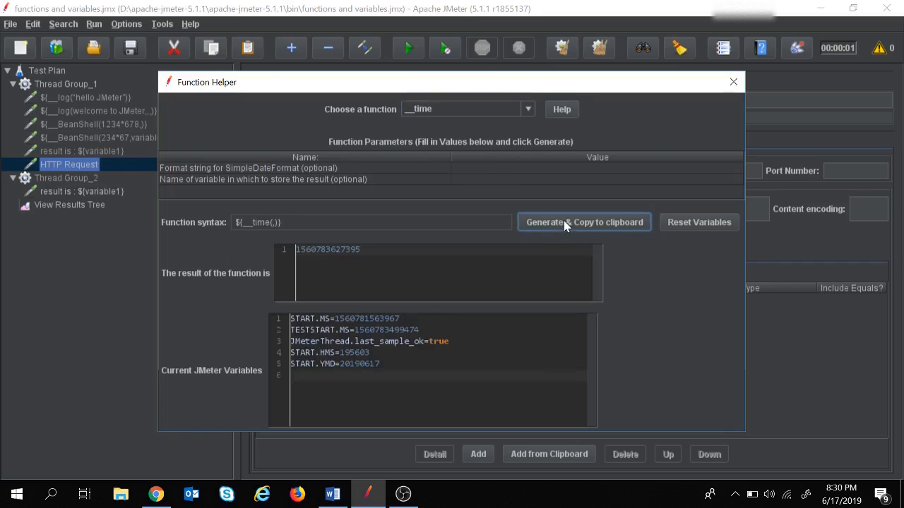
double_click(321, 249)
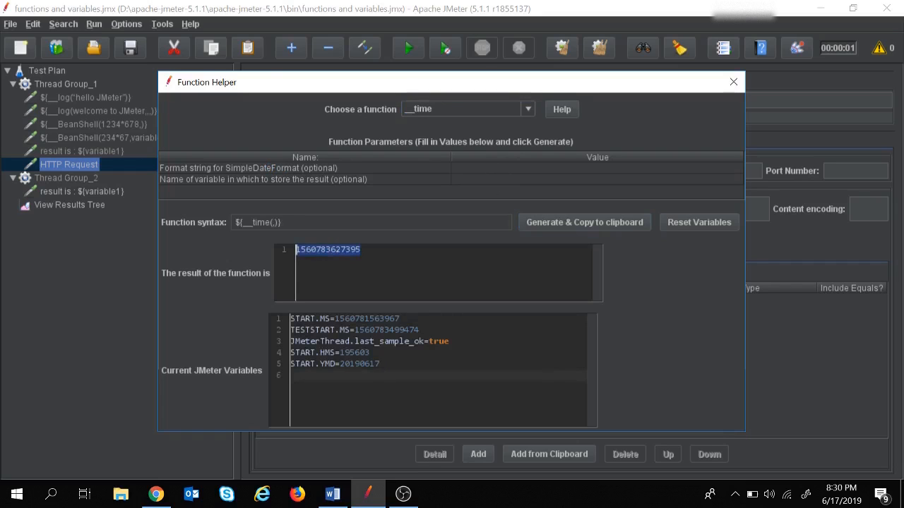
- Set the __time format string to dd/MM/yyyy, generate the function syntax and copy it
left_click(463, 168)
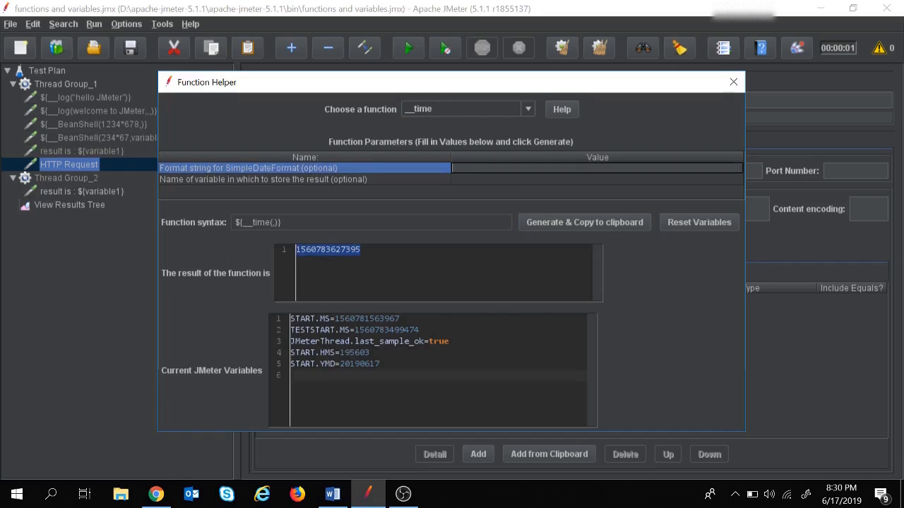
type("dd/MM/yyyy")
left_click(568, 223)
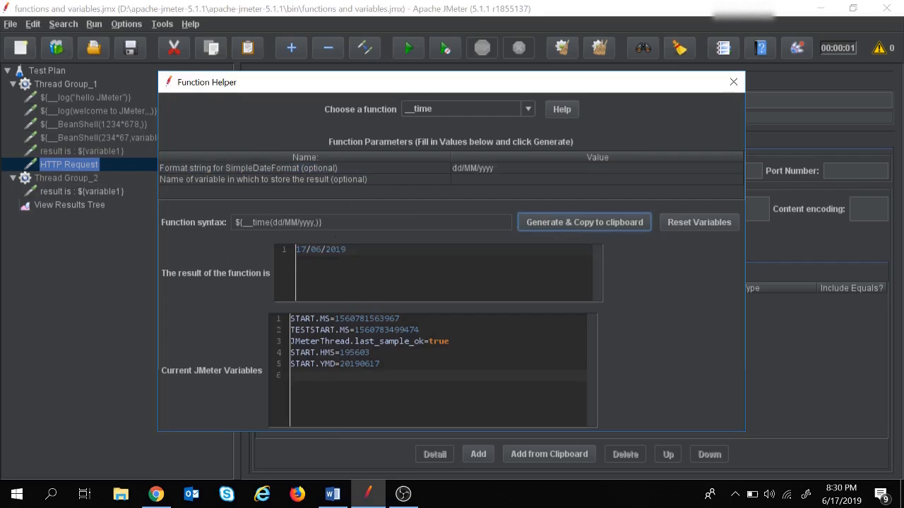
left_click(334, 223)
left_click_drag(333, 219, 226, 224)
key("ctrl+c")
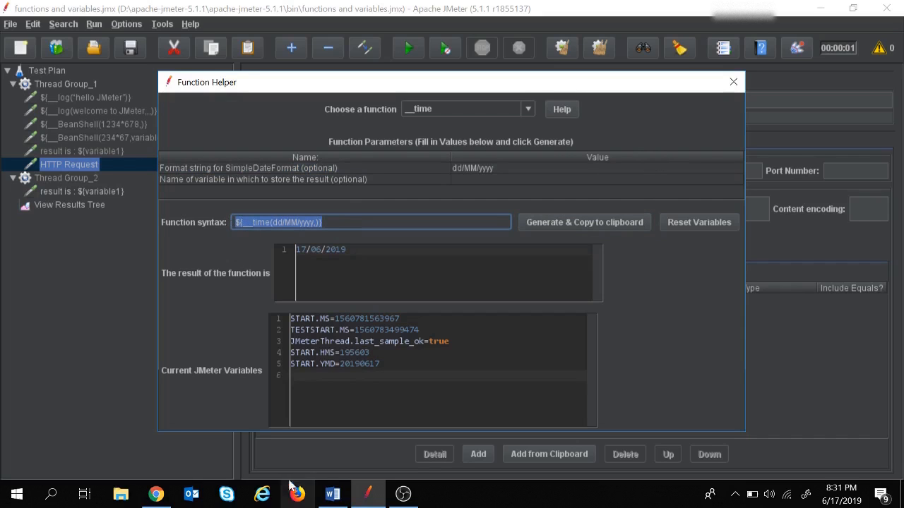
- Switch to the Word notes and add the line "Syntax: ${__time(dd/MM/yyyy,)}" below the Time entry
left_click(333, 493)
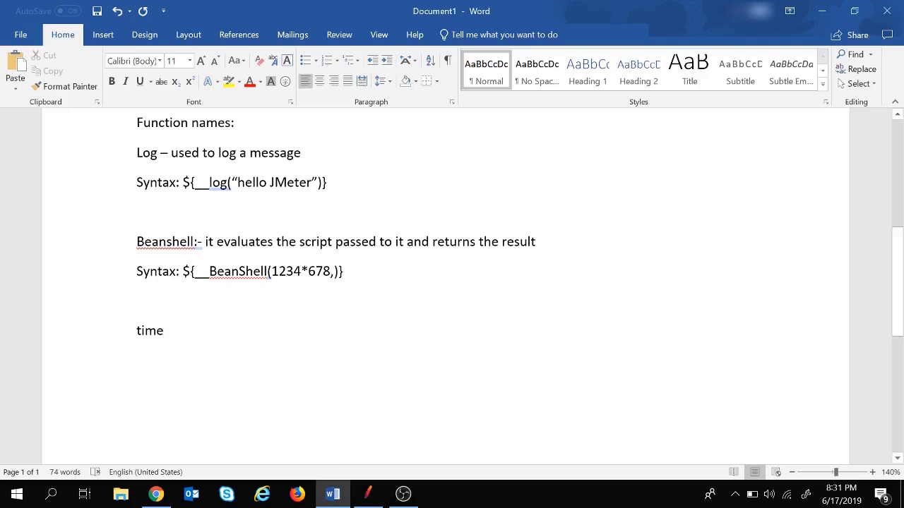
key("Return")
type("syntax:")
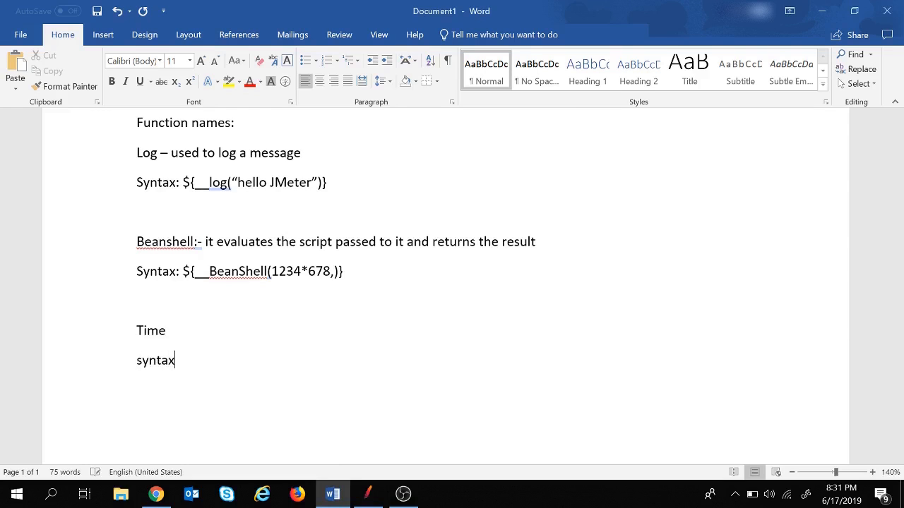
key("ctrl+v")
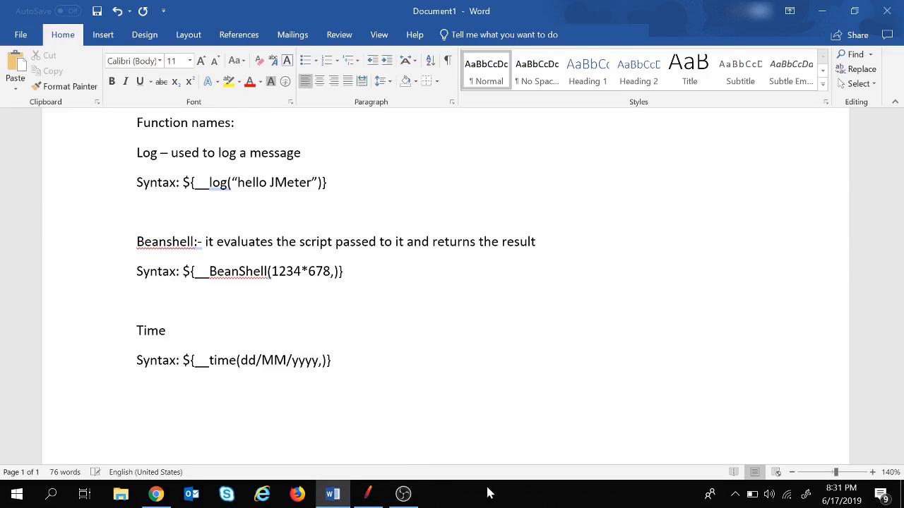
- Return to JMeter, close the Function Helper and rename the new HTTP Request sampler as ${__time(dd/MM/yyyy,)}
left_click(367, 493)
left_click(733, 84)
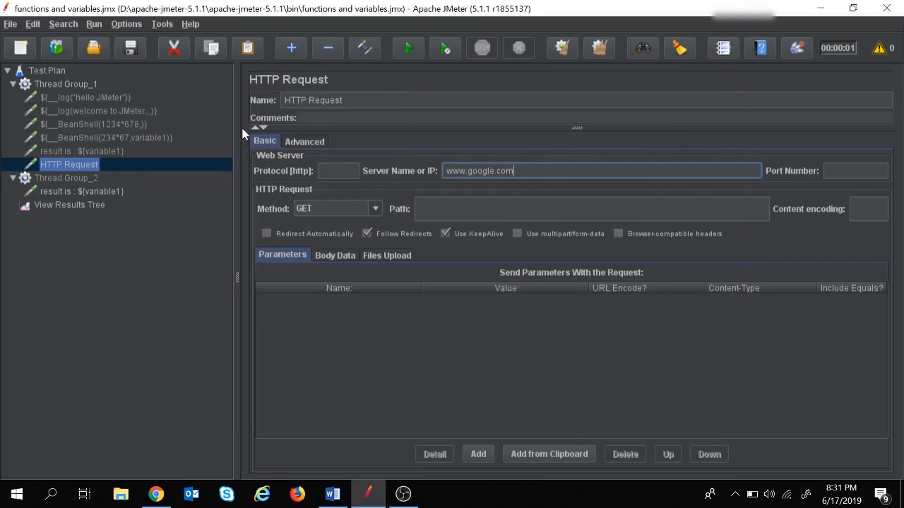
left_click_drag(363, 101, 220, 94)
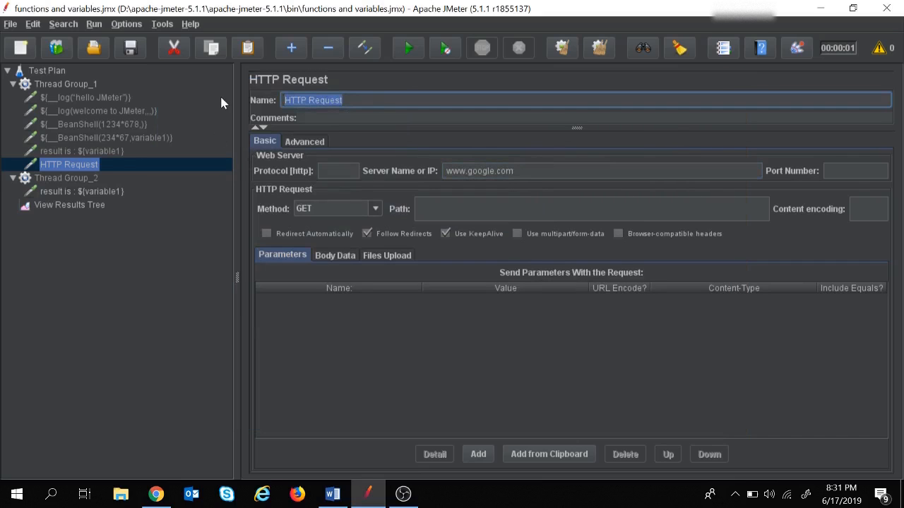
key("ctrl+v")
left_click(110, 246)
- Clear the old results in View Results Tree, run the test plan and open the time sampler's result
left_click(88, 204)
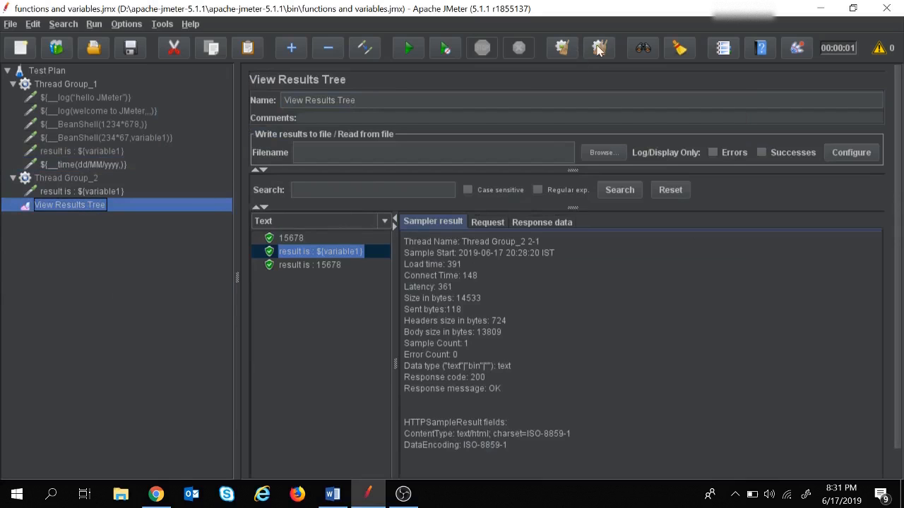
key("ctrl+e")
left_click(409, 50)
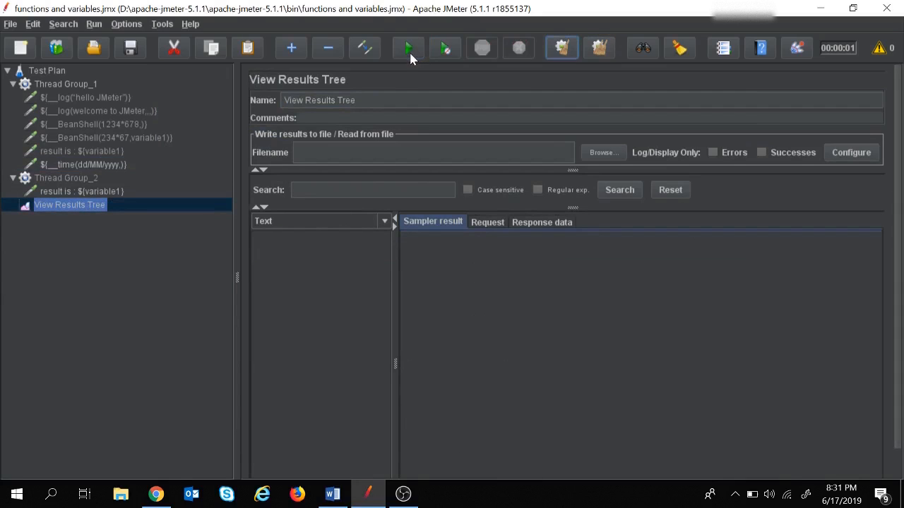
left_click(300, 239)
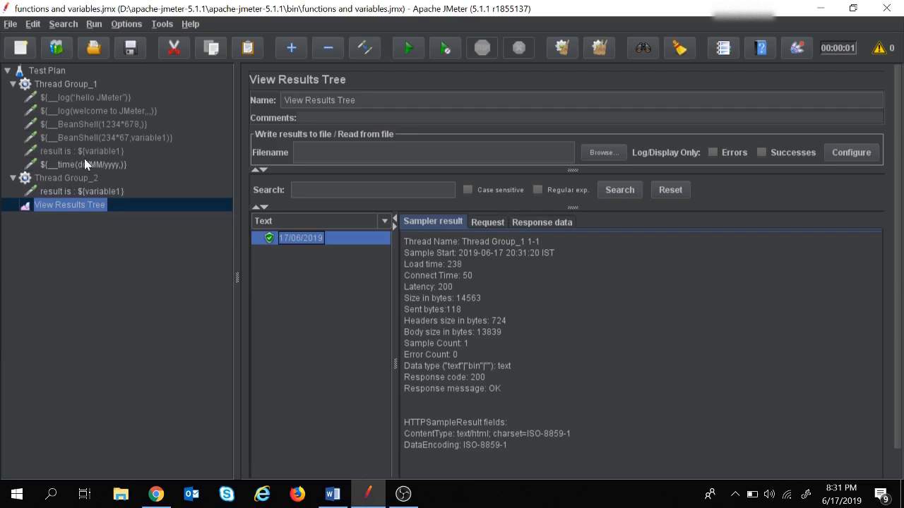
- Switch to the Word notes and add the heading "Counter:" below the time syntax, leaving one blank line between them
left_click(333, 494)
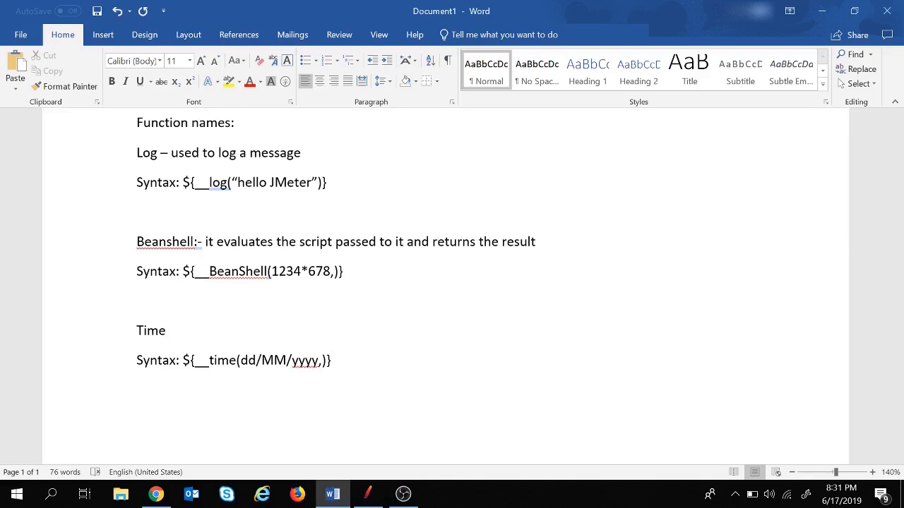
key("Return")
type("Counter:")
scroll(444, 282, "down", 3)
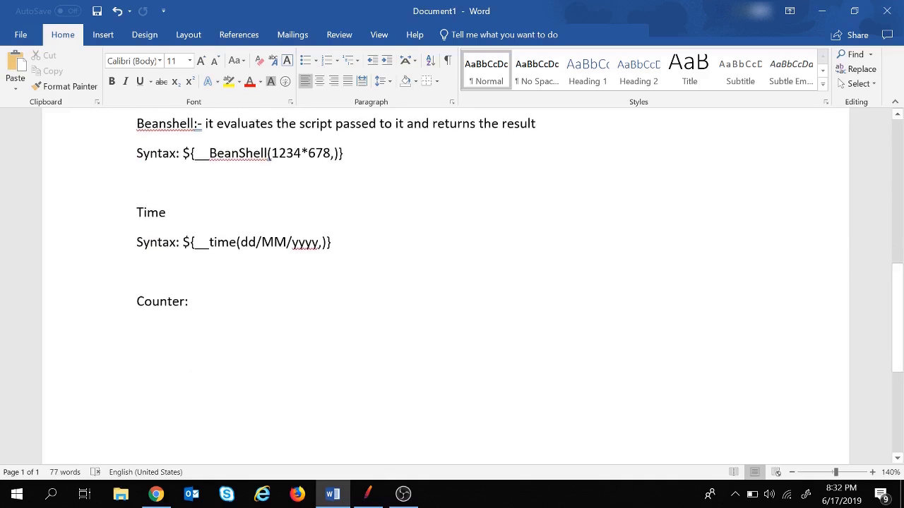
- Write the description "Generates a new bumber each time it is called," on the line below the Counter heading
type("gen")
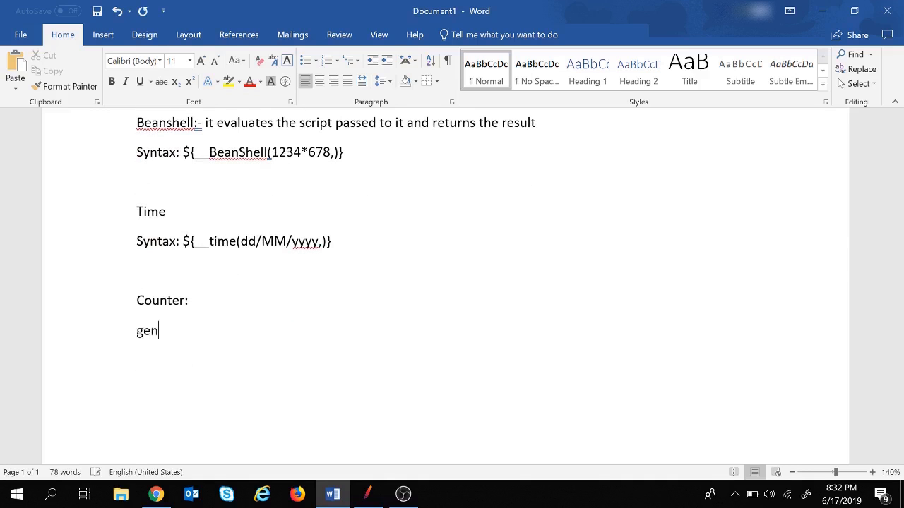
type("erates a n")
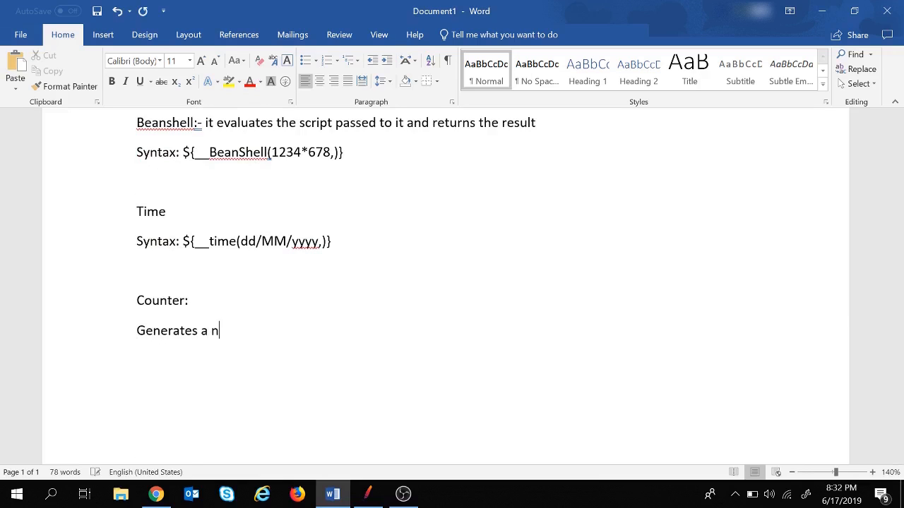
type("ew bumber")
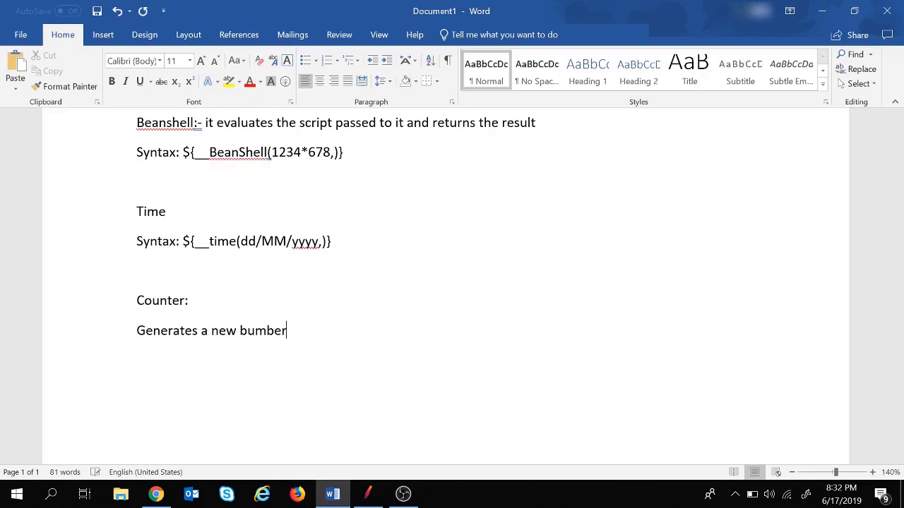
type(" each time ")
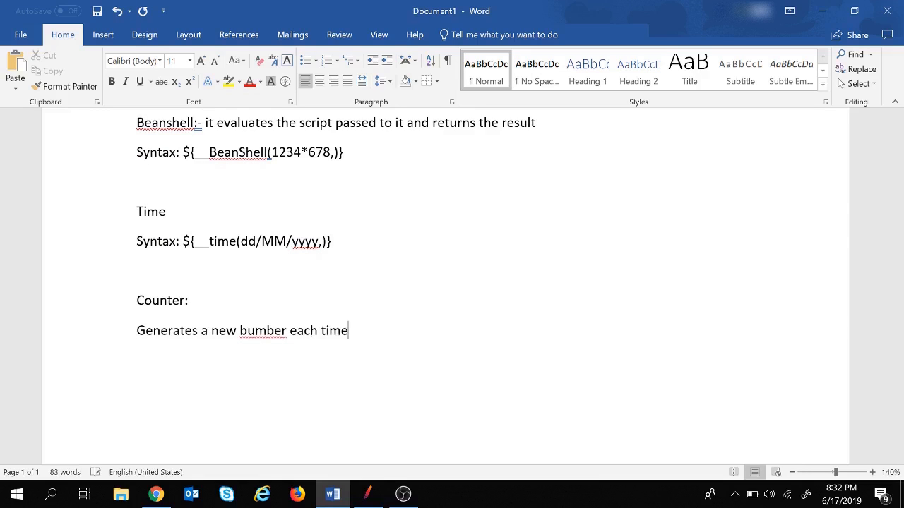
type("it is called")
key("BackSpace")
type(",")
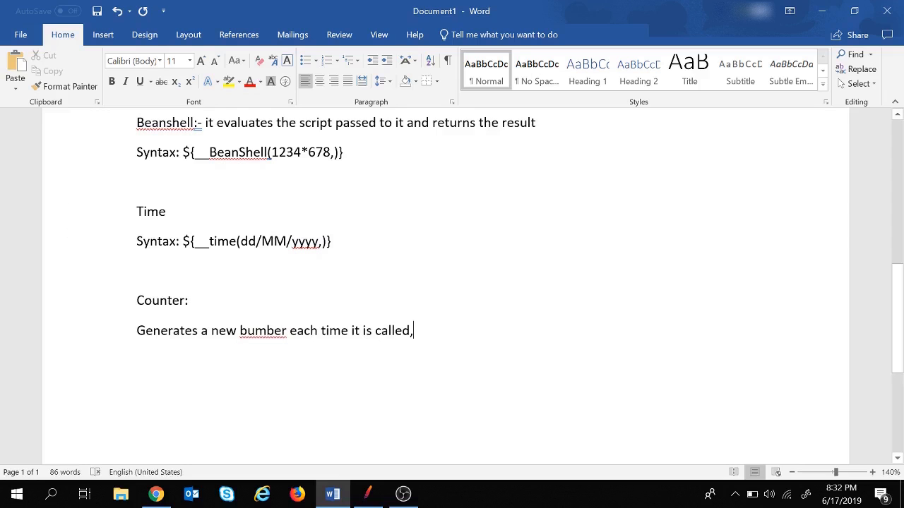
- Correct the misspelled word "bumber" to "number" in the Counter description and continue from the end of that line
right_click(266, 330)
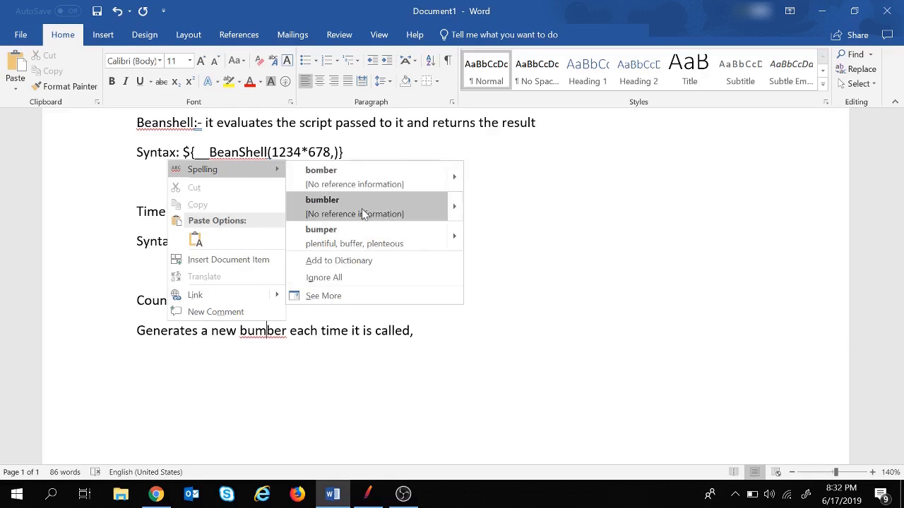
left_click(246, 334)
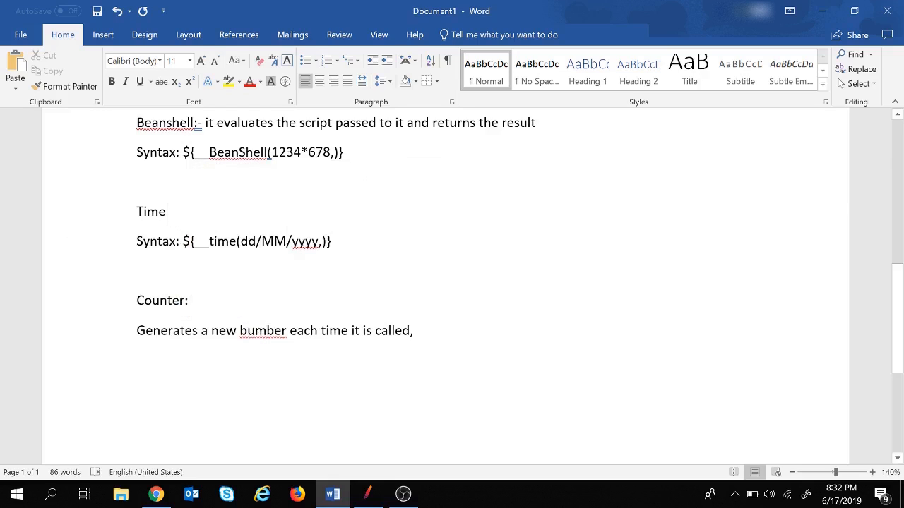
key("BackSpace")
type("n")
key("End")
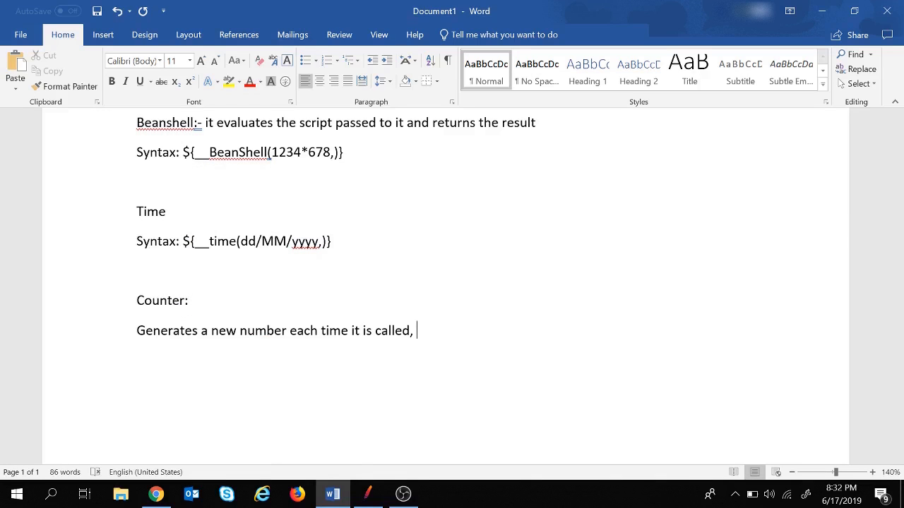
- Complete the Counter description with "starting from 1, and it gets incremented everytime by +1"
type("starting from ")
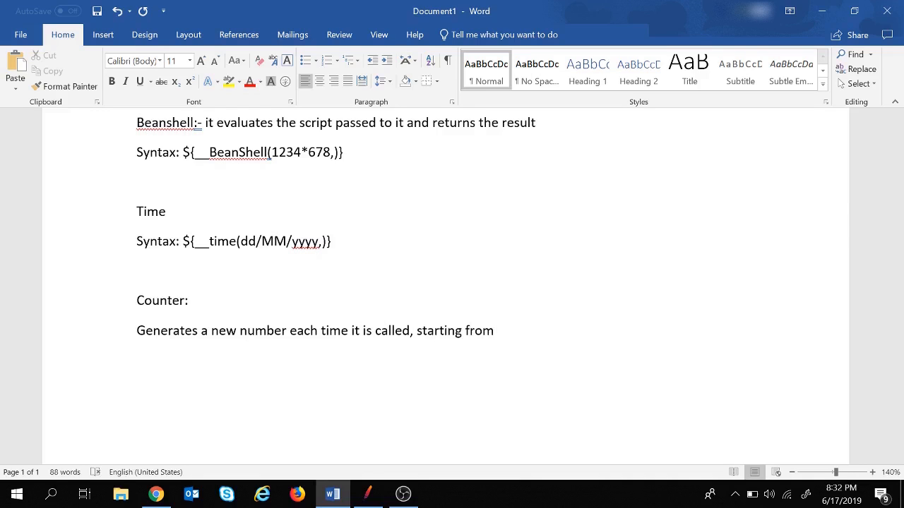
type("1, and it gets")
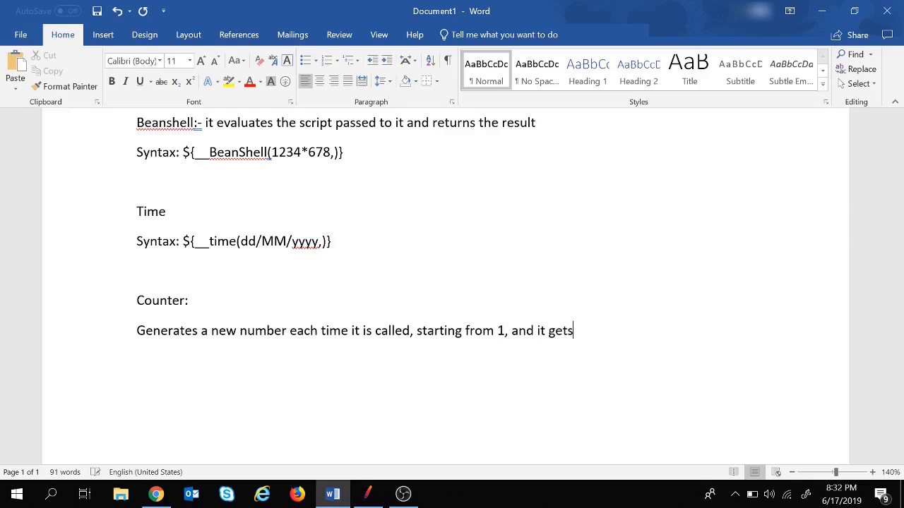
type(" incremented eve")
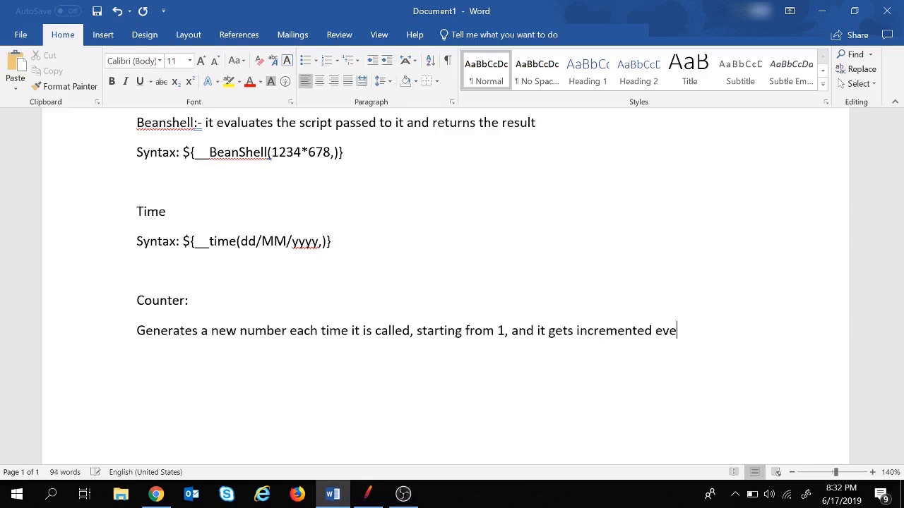
type("rt")
key("BackSpace")
type("ytime by ")
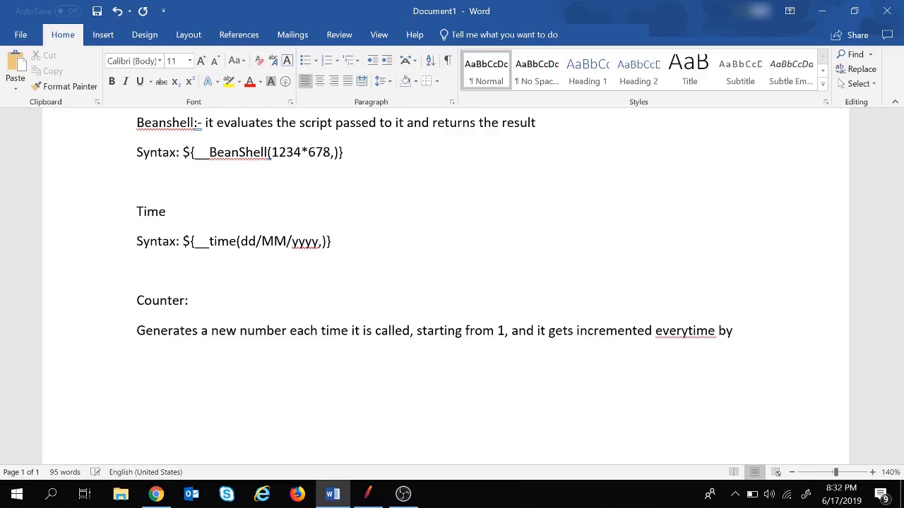
type("+1")
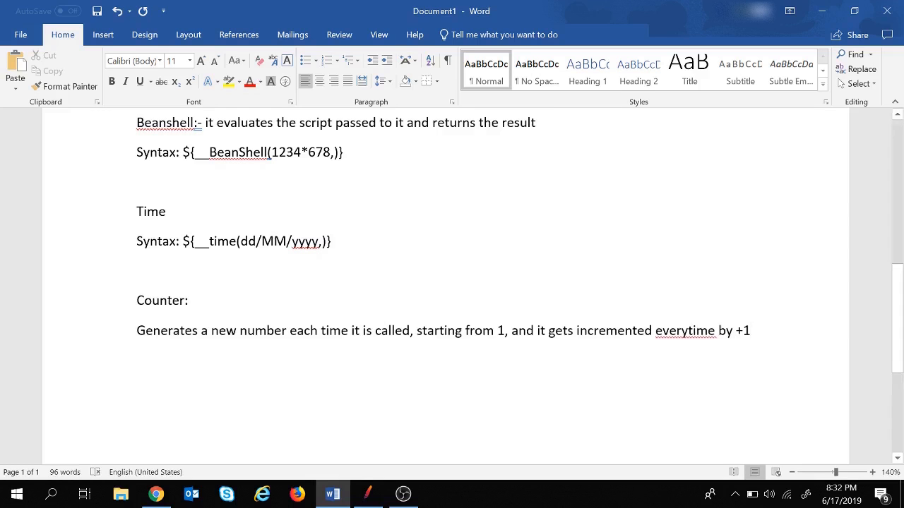
- Switch to JMeter and disable the ${__time(dd/MM/yyyy,)} sampler in Thread Group_1
left_click(367, 494)
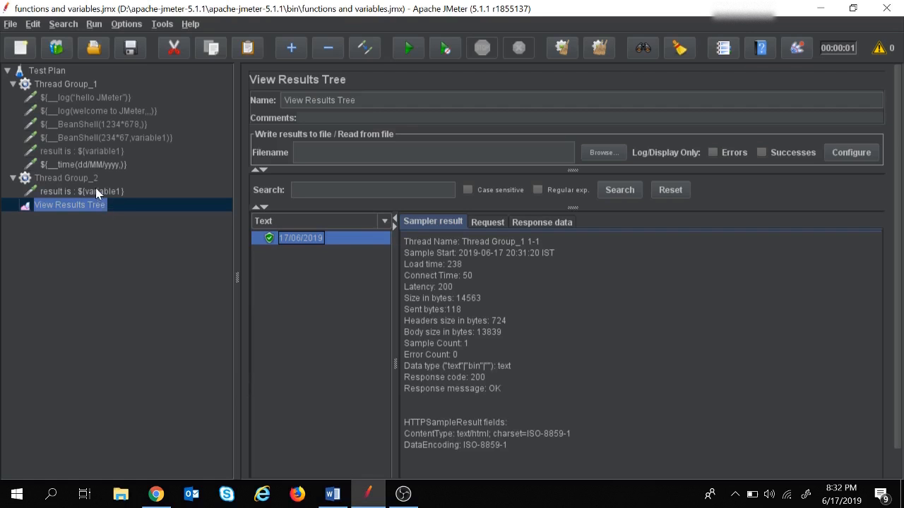
left_click(99, 165)
right_click(102, 166)
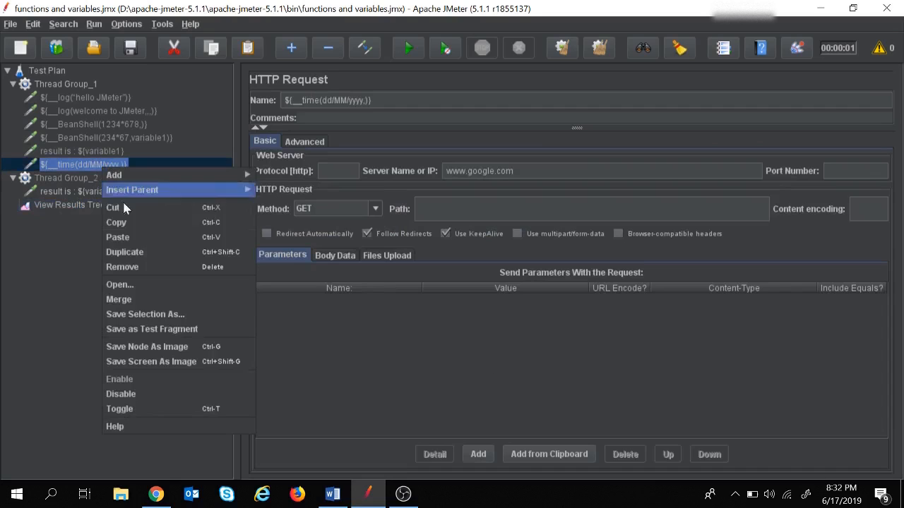
left_click(139, 399)
- Add a new HTTP Request sampler to Thread Group_1
left_click(60, 84)
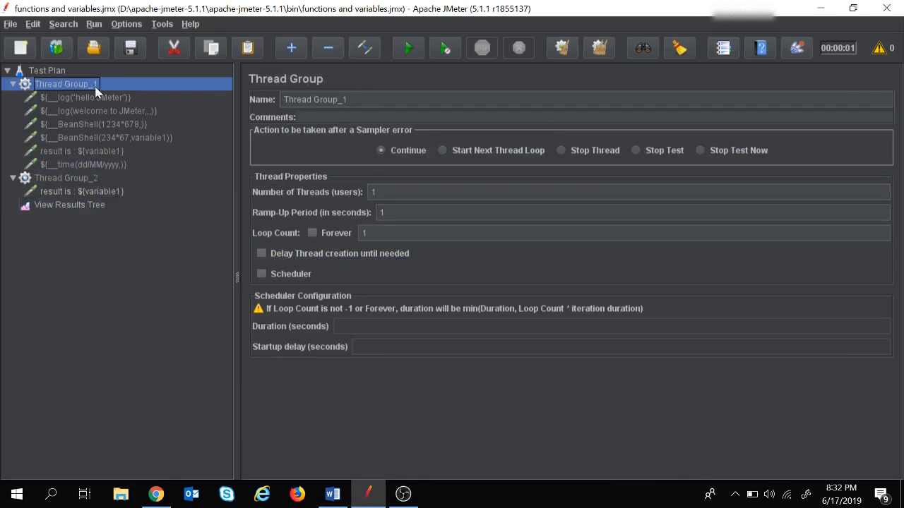
right_click(96, 91)
mouse_move(237, 95)
mouse_move(346, 91)
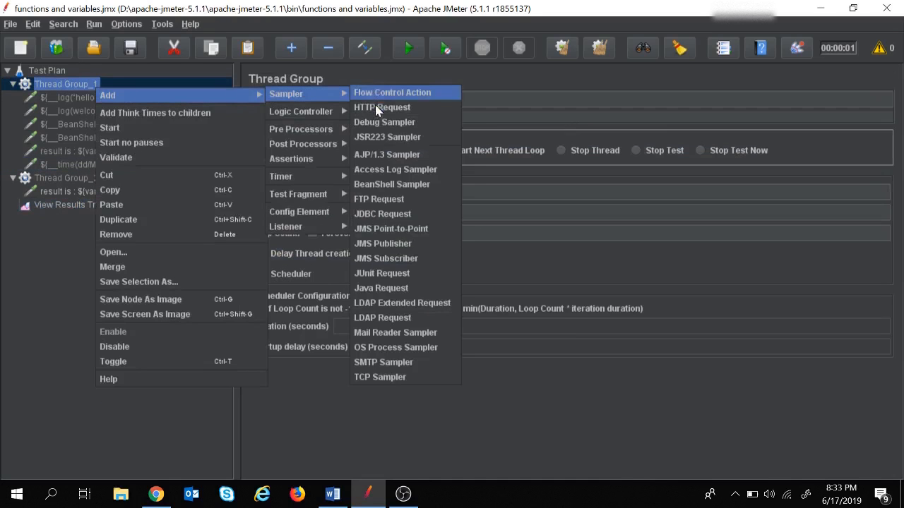
left_click(487, 106)
left_click(103, 165)
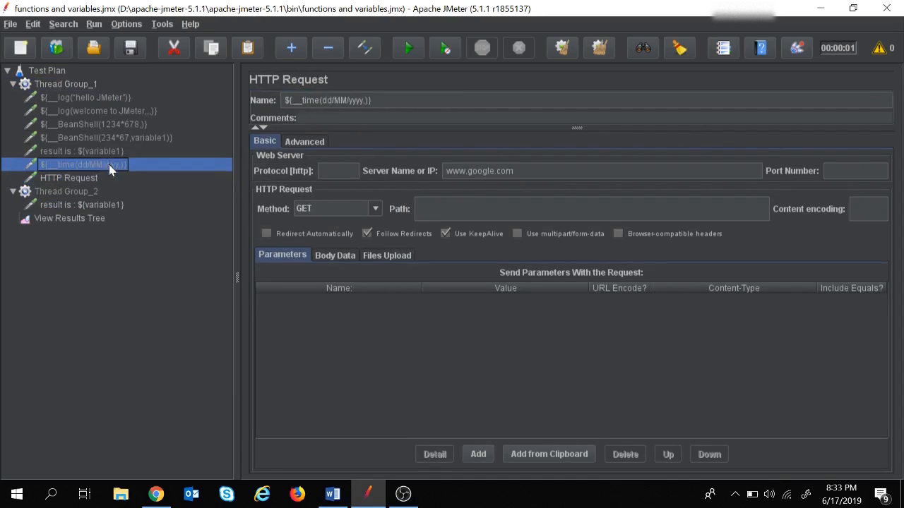
left_click_drag(520, 171, 421, 171)
key("ctrl+c")
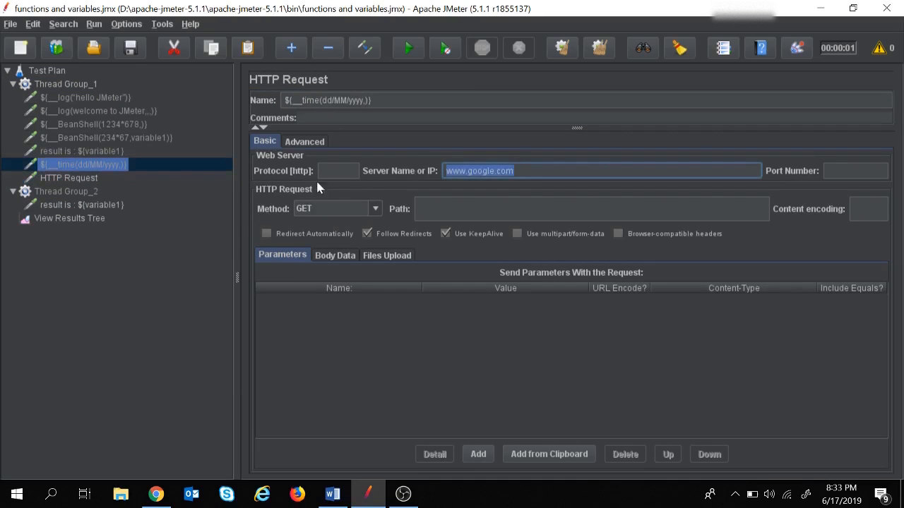
left_click(126, 179)
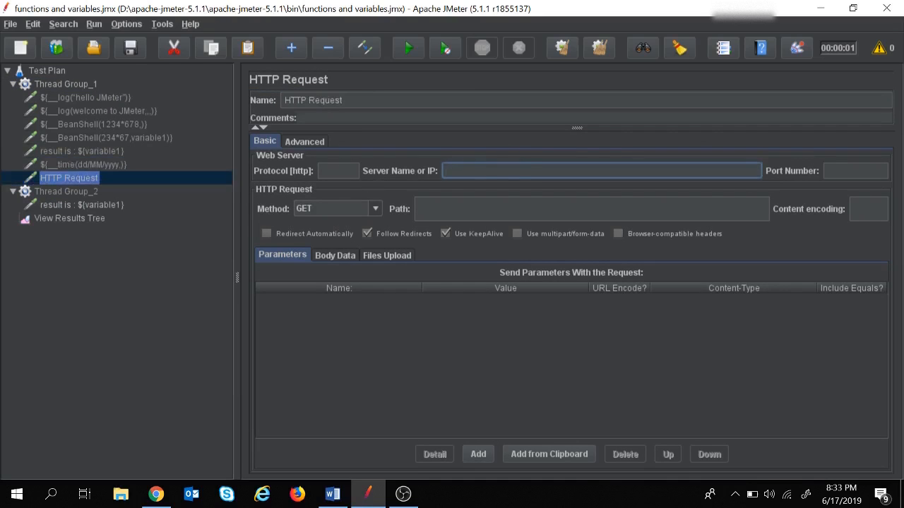
key("ctrl+v")
- Generate the syntax of the __counter function in the Function Helper, leaving both parameters empty
left_click(161, 27)
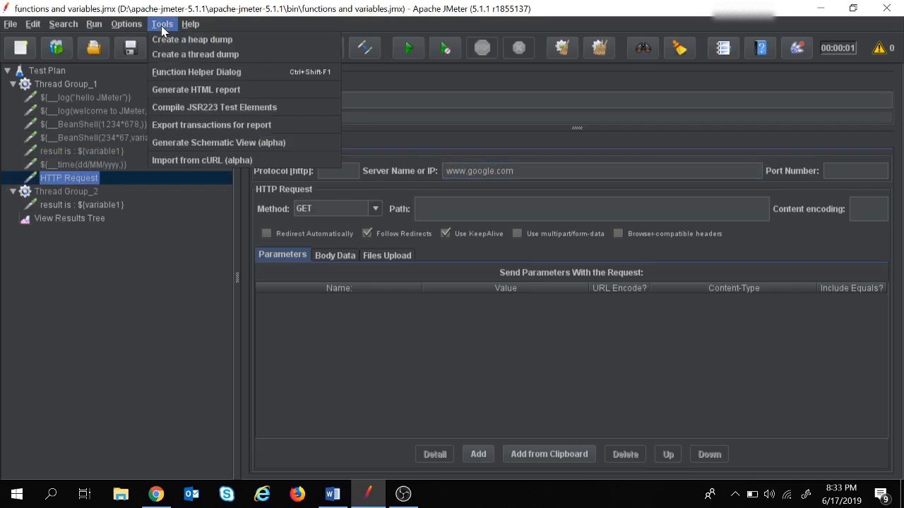
left_click(236, 74)
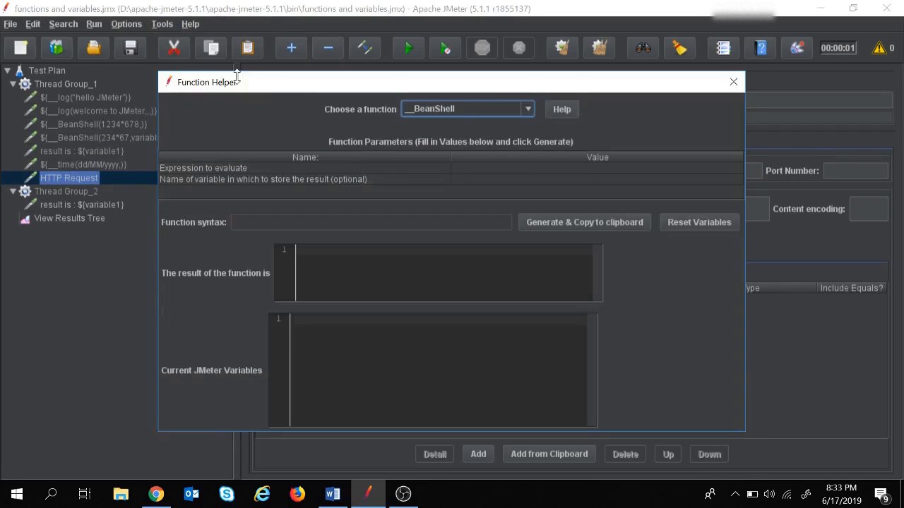
left_click(522, 110)
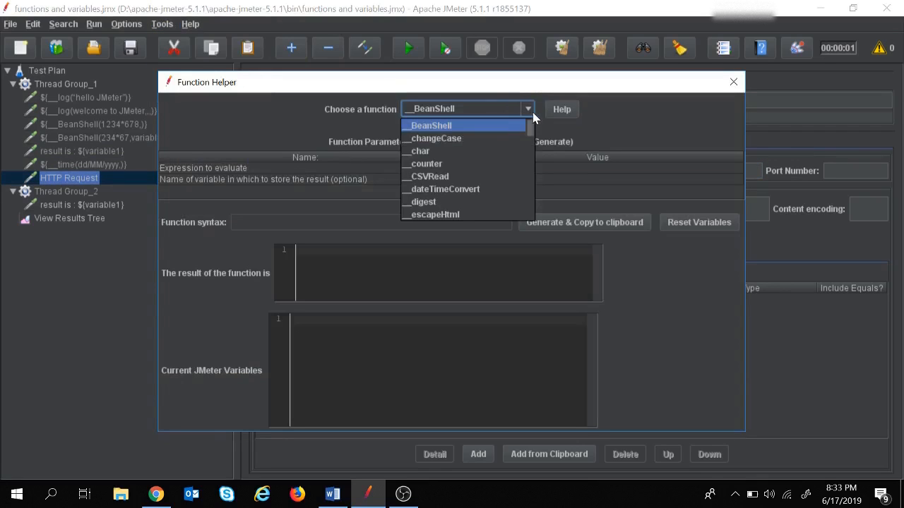
left_click(447, 165)
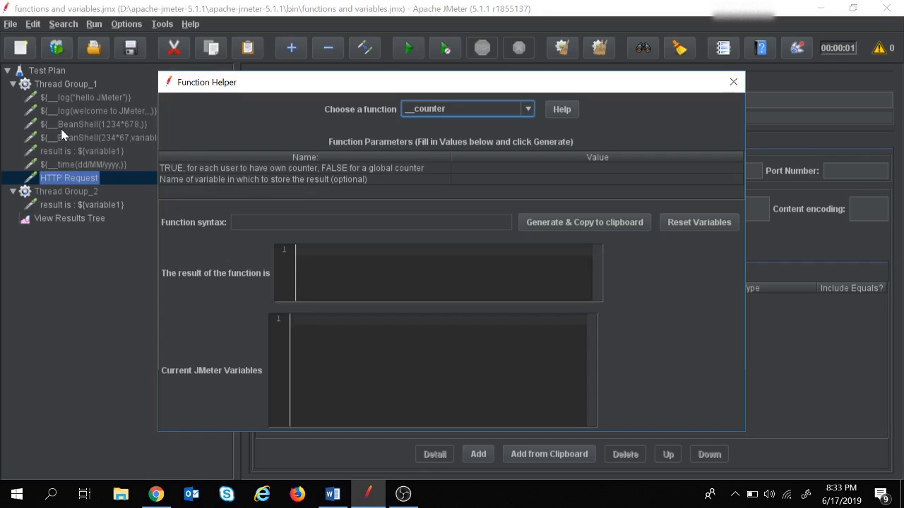
left_click(579, 223)
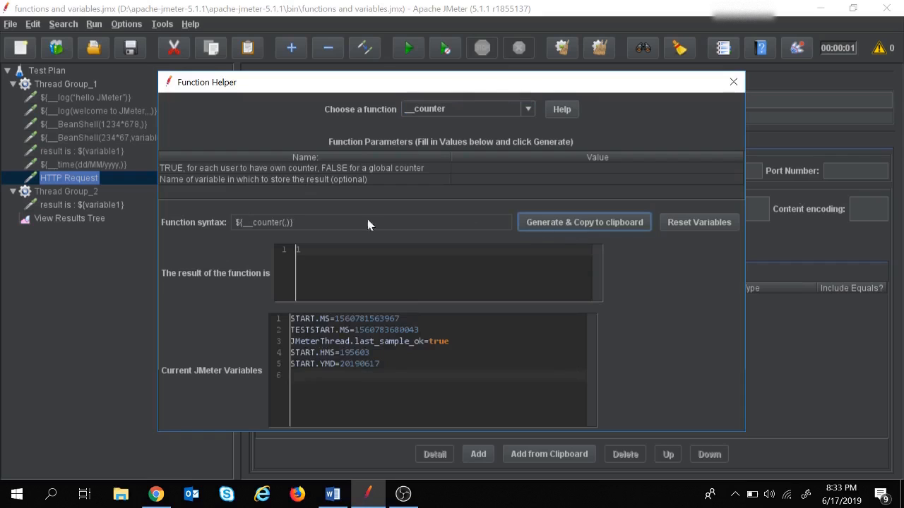
- Copy the generated ${__counter(,)} syntax into the Word notes on a new line below the Counter description
left_click_drag(309, 221, 218, 222)
key("ctrl+c")
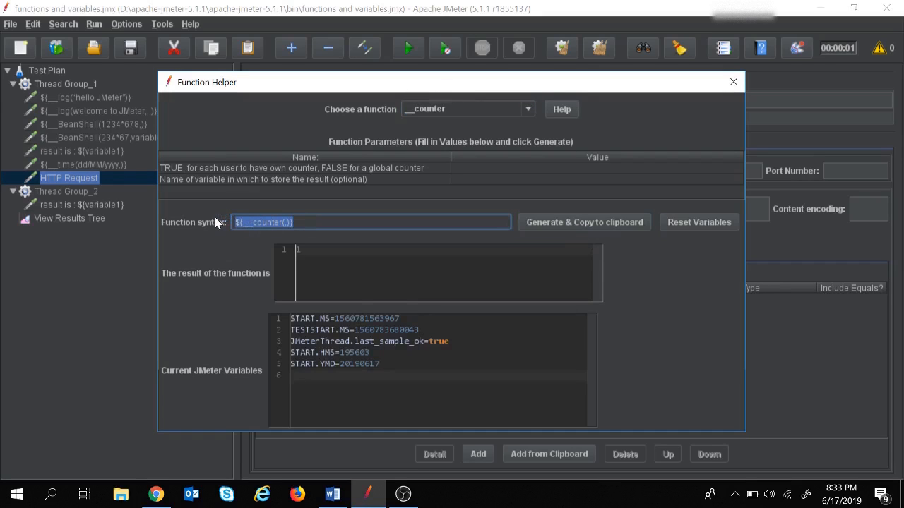
left_click(331, 494)
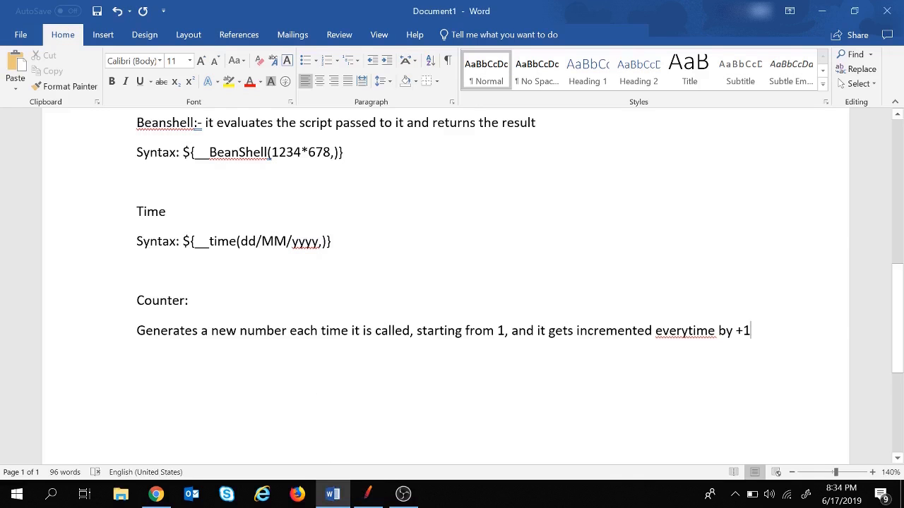
key("Return")
key("ctrl+v")
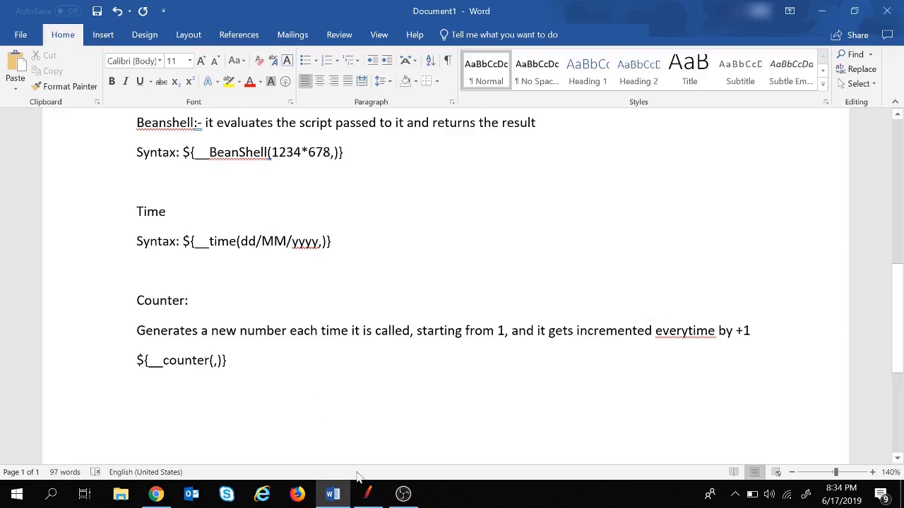
- Return to JMeter, close the Function Helper and rename the new HTTP Request sampler as ${__counter(,)}
left_click(365, 493)
left_click(733, 81)
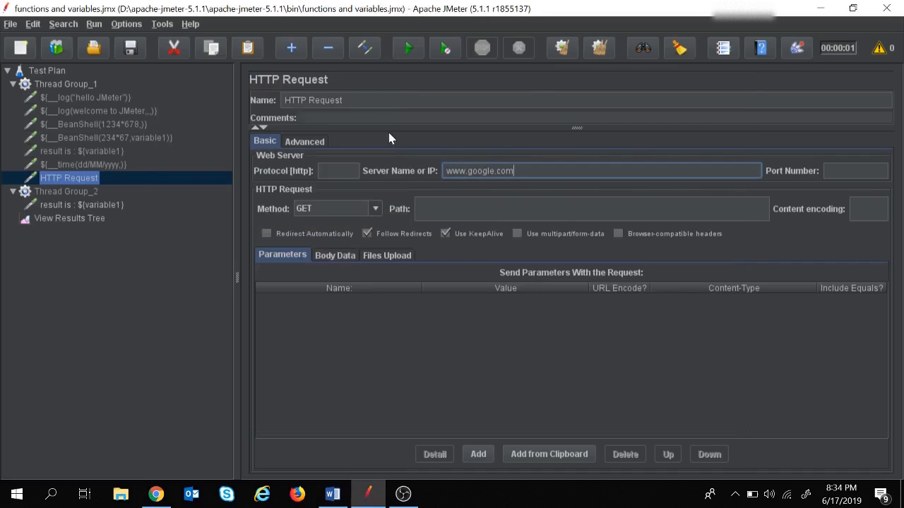
left_click_drag(345, 101, 237, 91)
key("ctrl+v")
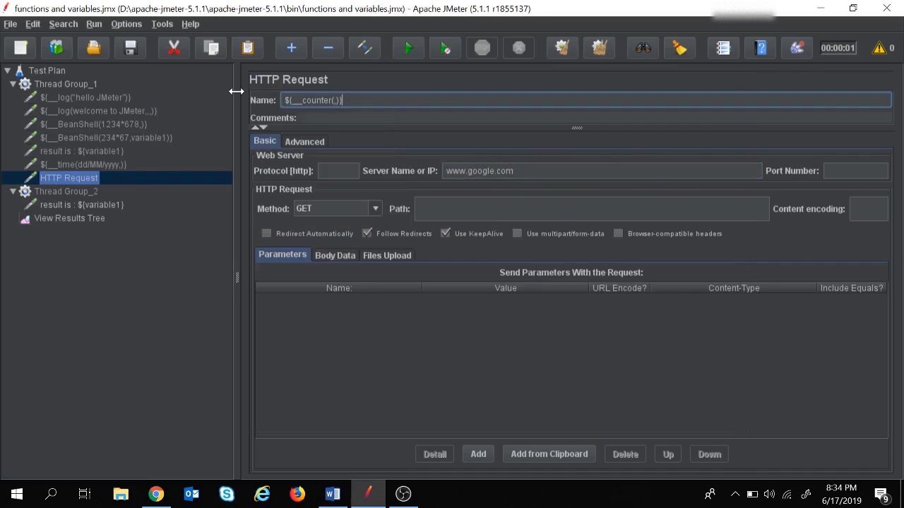
- Clear the old results in View Results Tree and run the test plan with the counter sampler
left_click(86, 219)
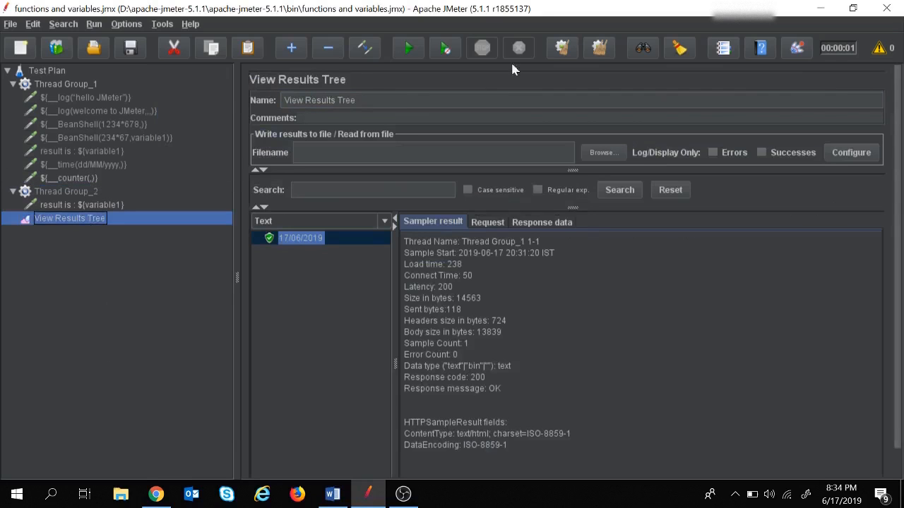
left_click(610, 47)
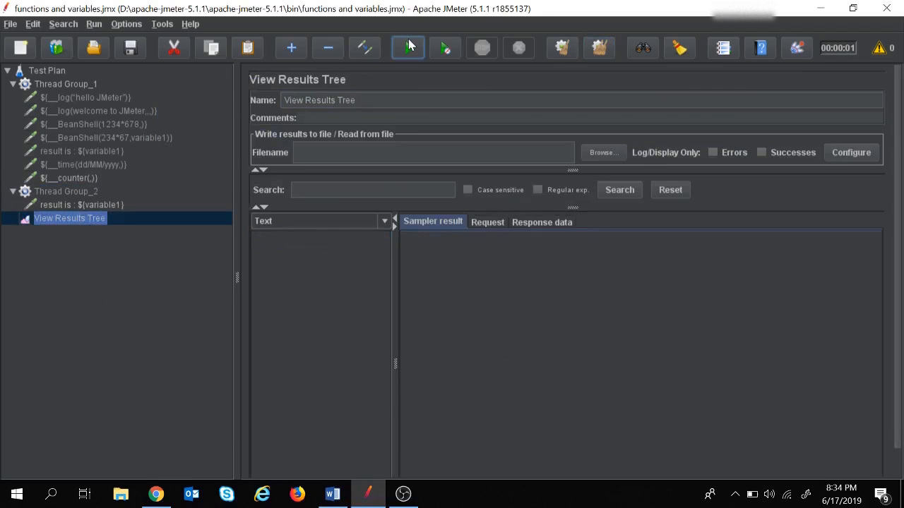
left_click(408, 46)
- Set the loop count of Thread Group_1 to 10
left_click(84, 85)
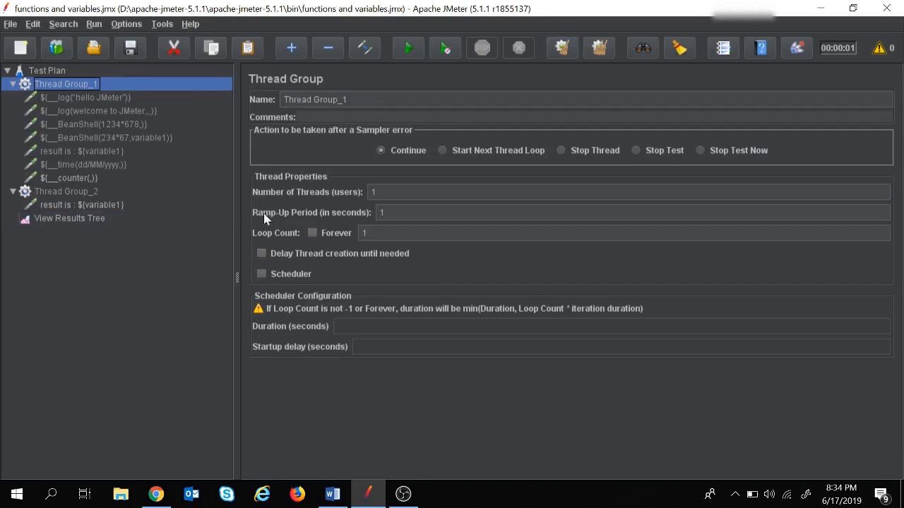
left_click(364, 232)
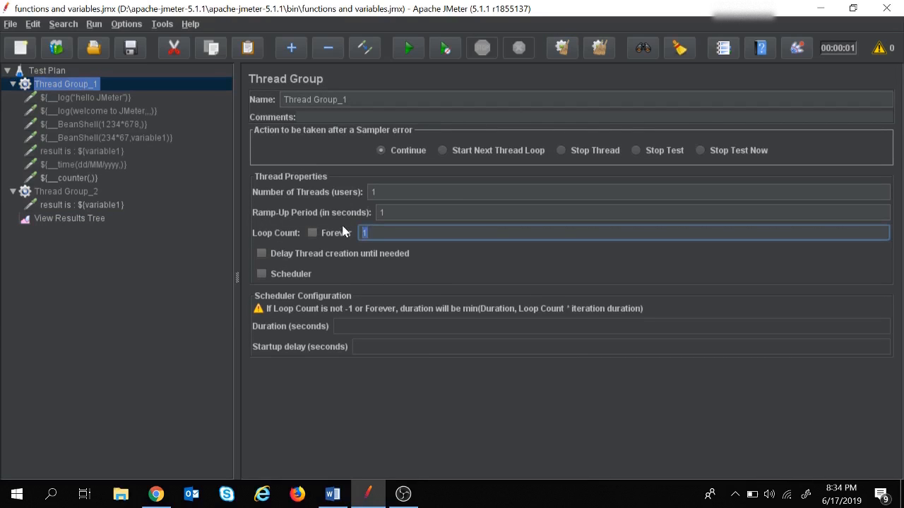
type("10")
- Clear the previous counter result in View Results Tree and rerun the test plan with the ten loops
left_click(85, 218)
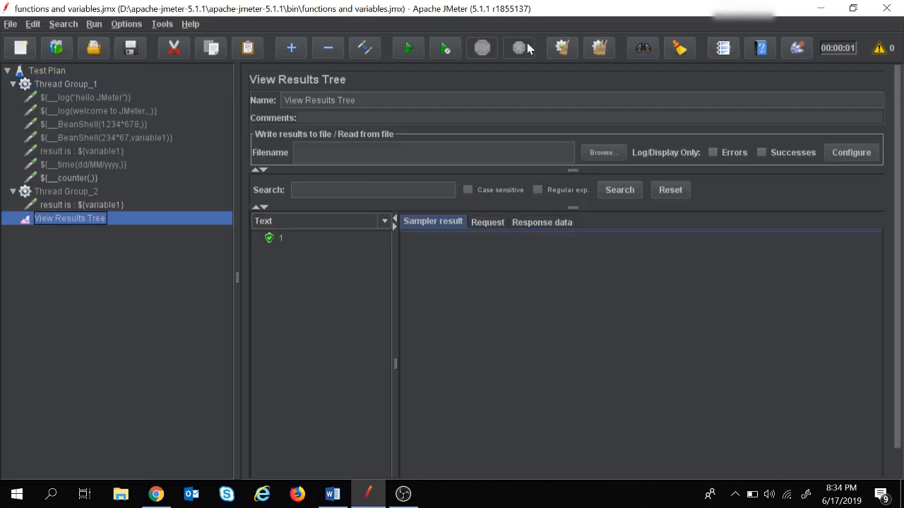
left_click(597, 51)
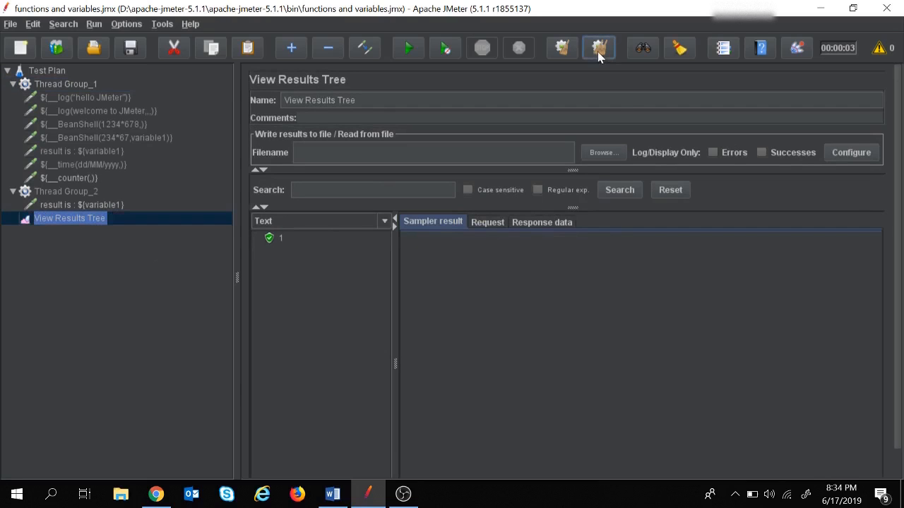
left_click(408, 48)
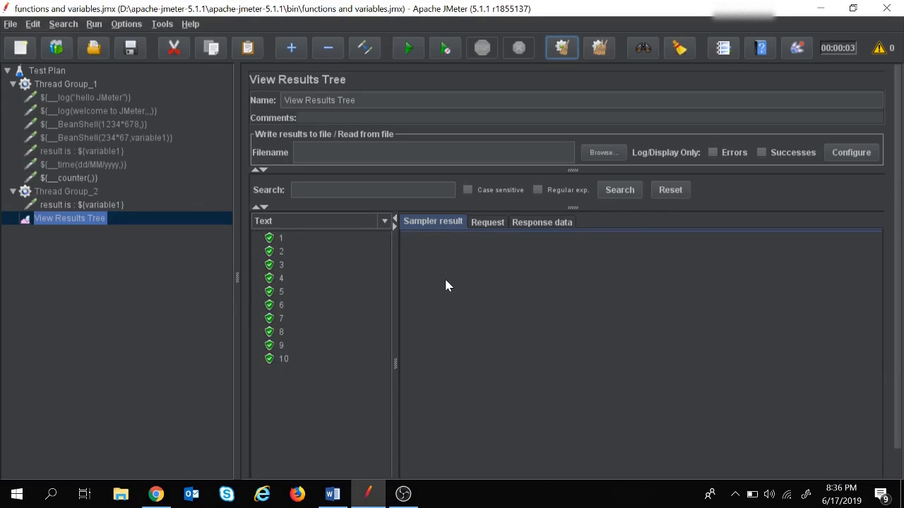
- Open the Function Helper and look through the list of available functions
left_click(168, 27)
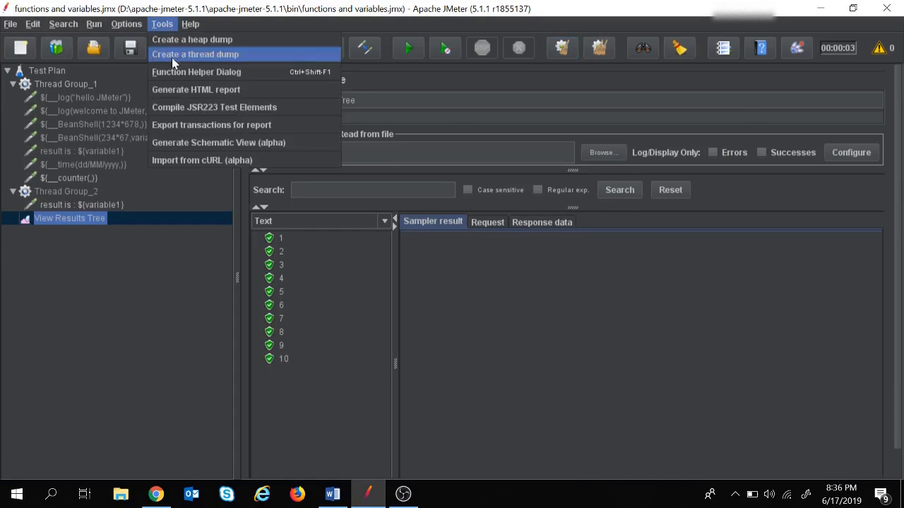
left_click(182, 73)
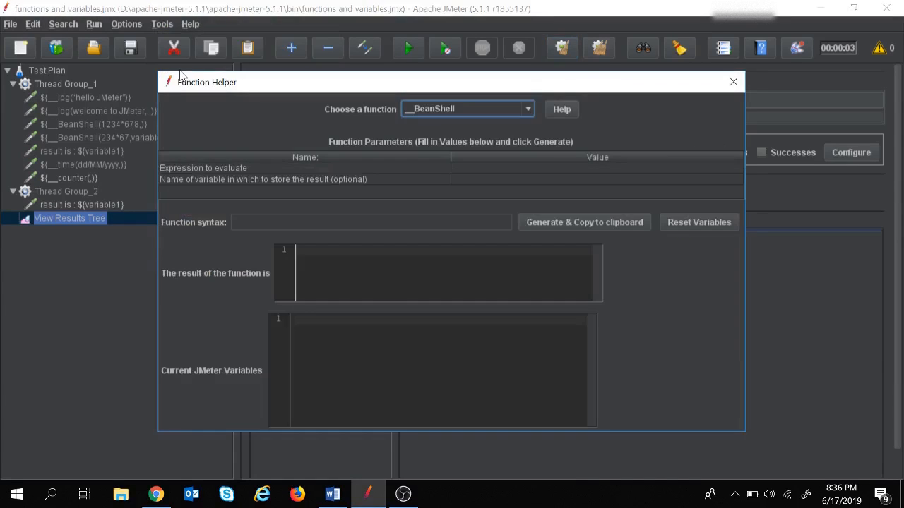
left_click(528, 108)
scroll(456, 141, "down", 12)
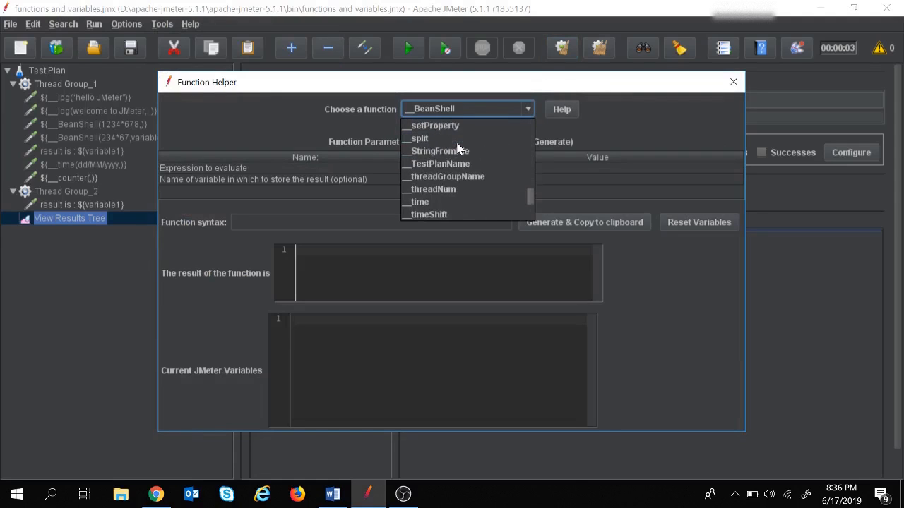
scroll(457, 147, "up", 12)
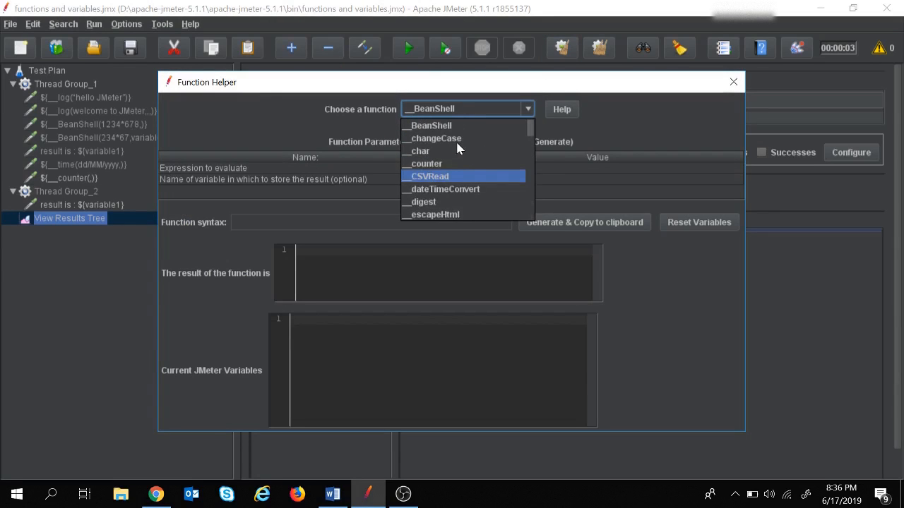